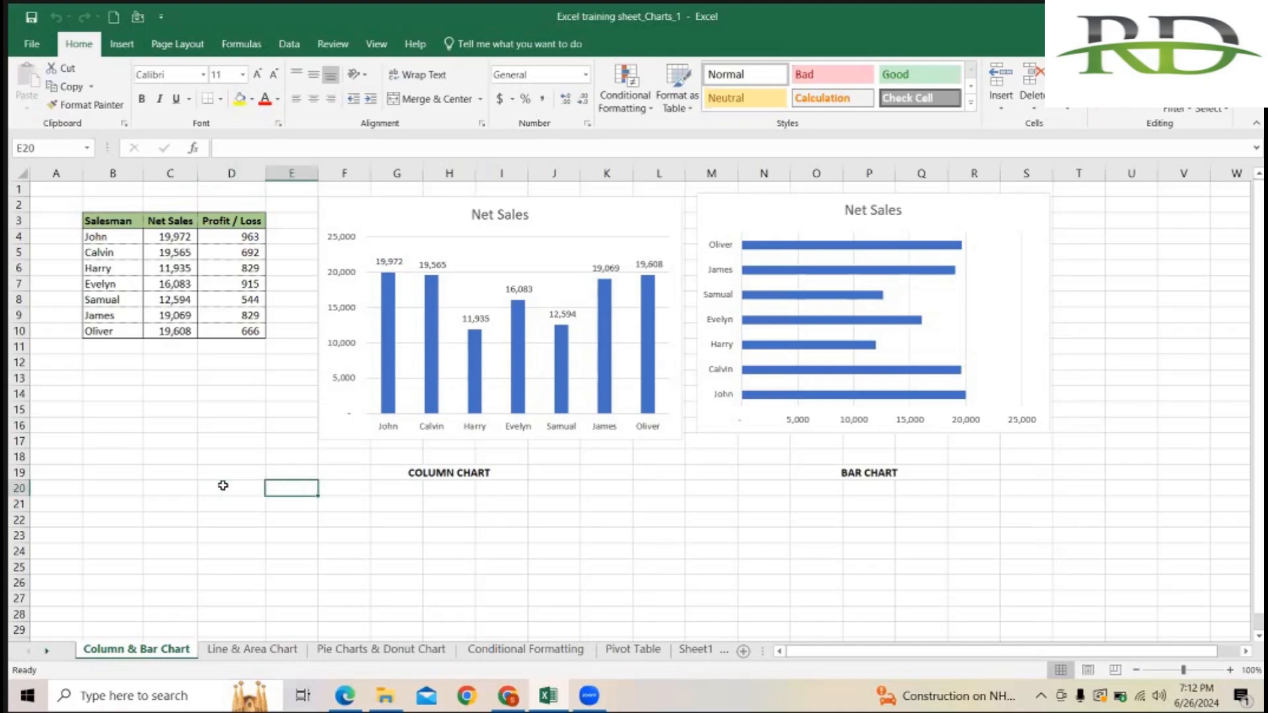
key(Left)
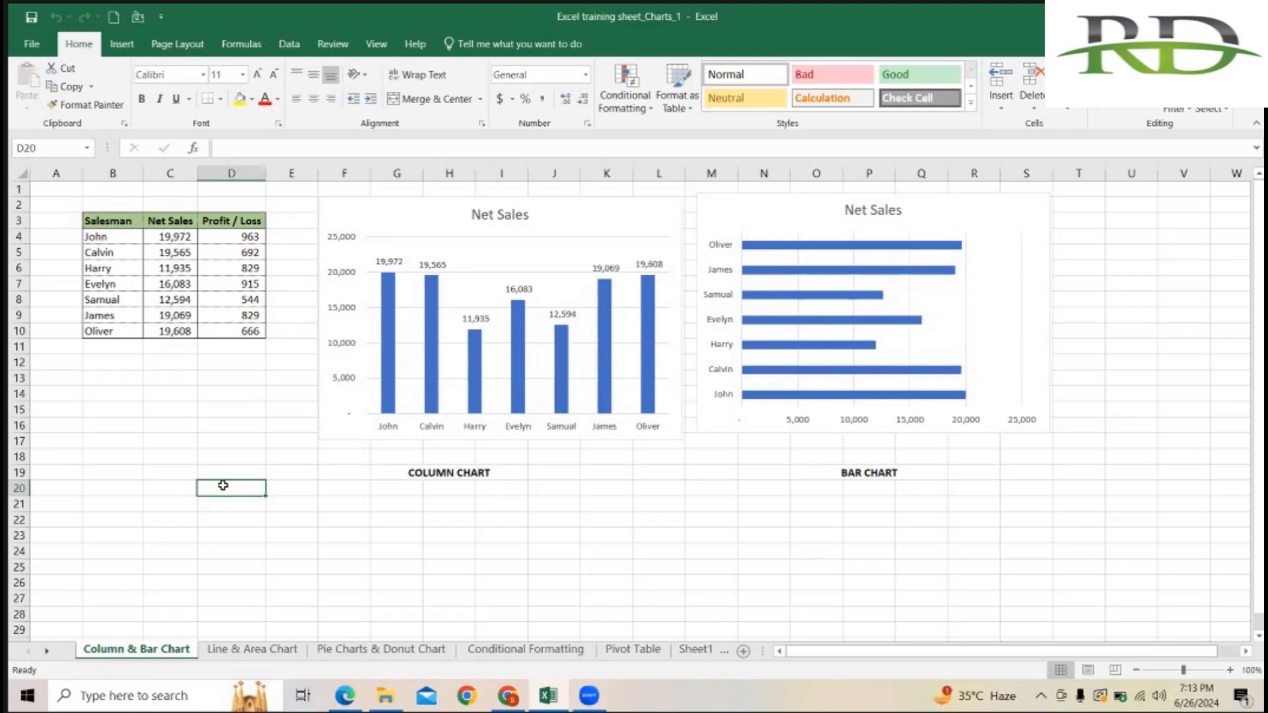
click(169, 428)
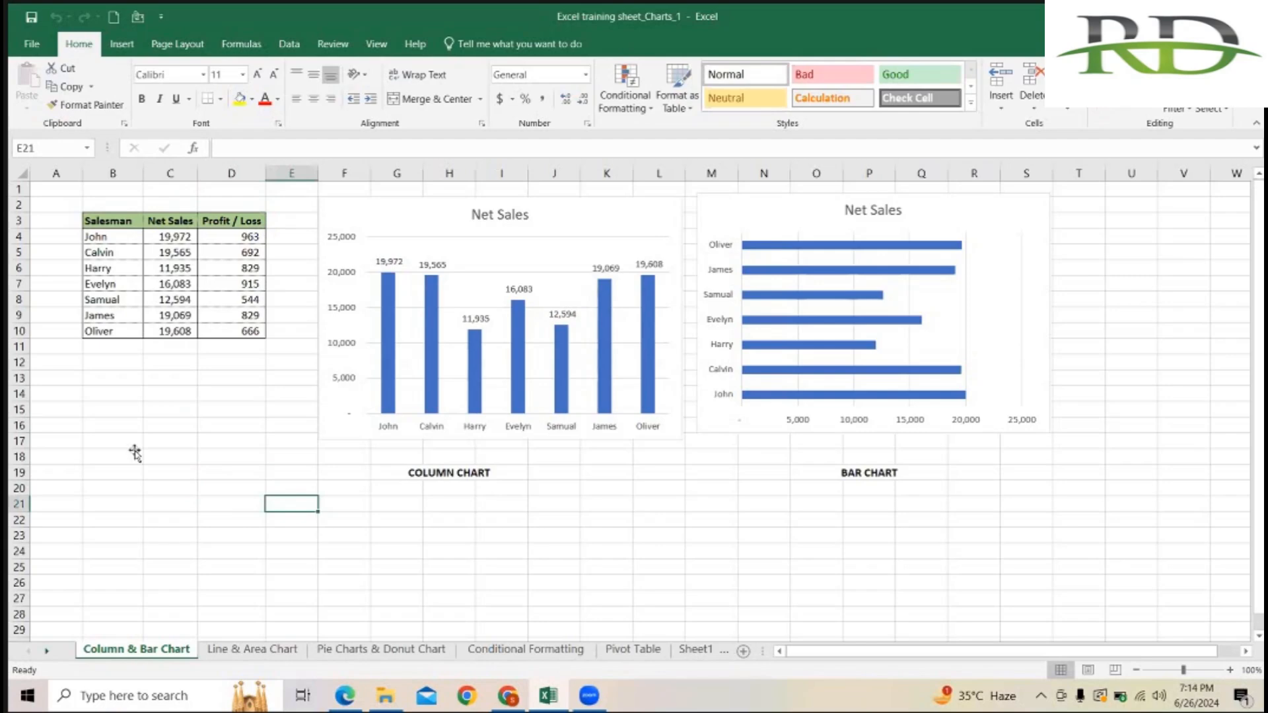
click(135, 453)
click(213, 468)
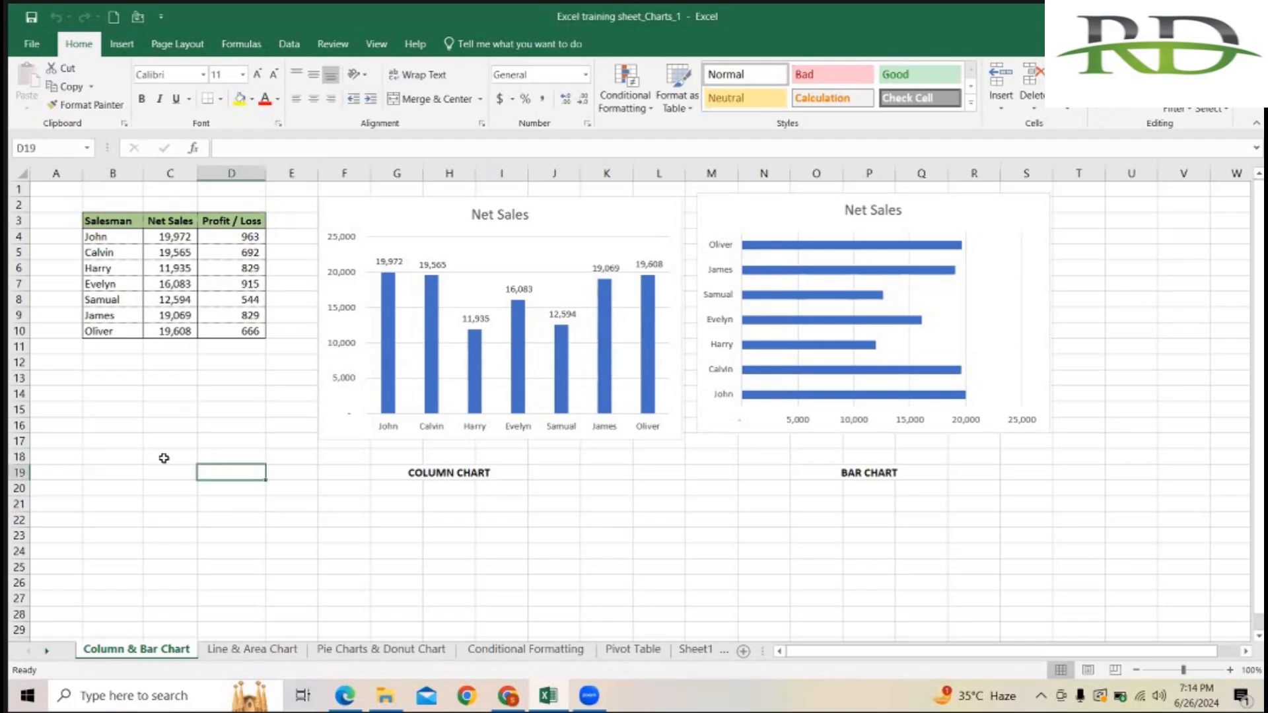
click(163, 459)
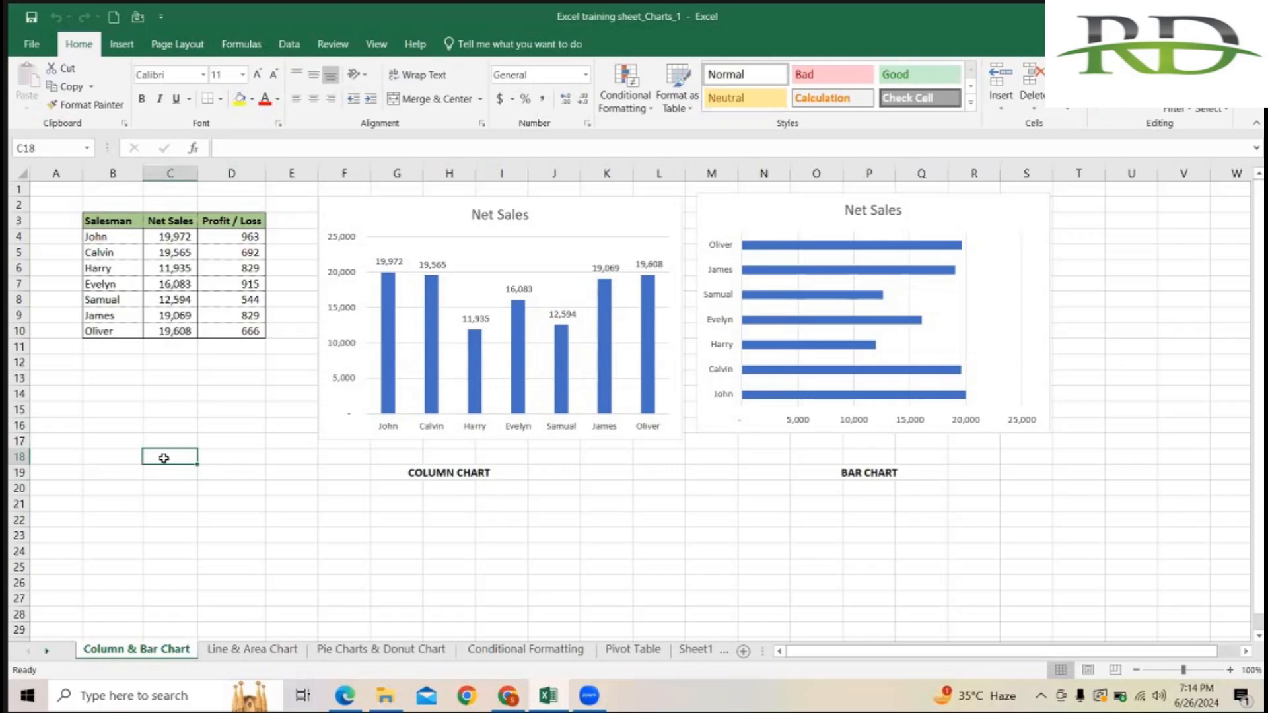
click(180, 422)
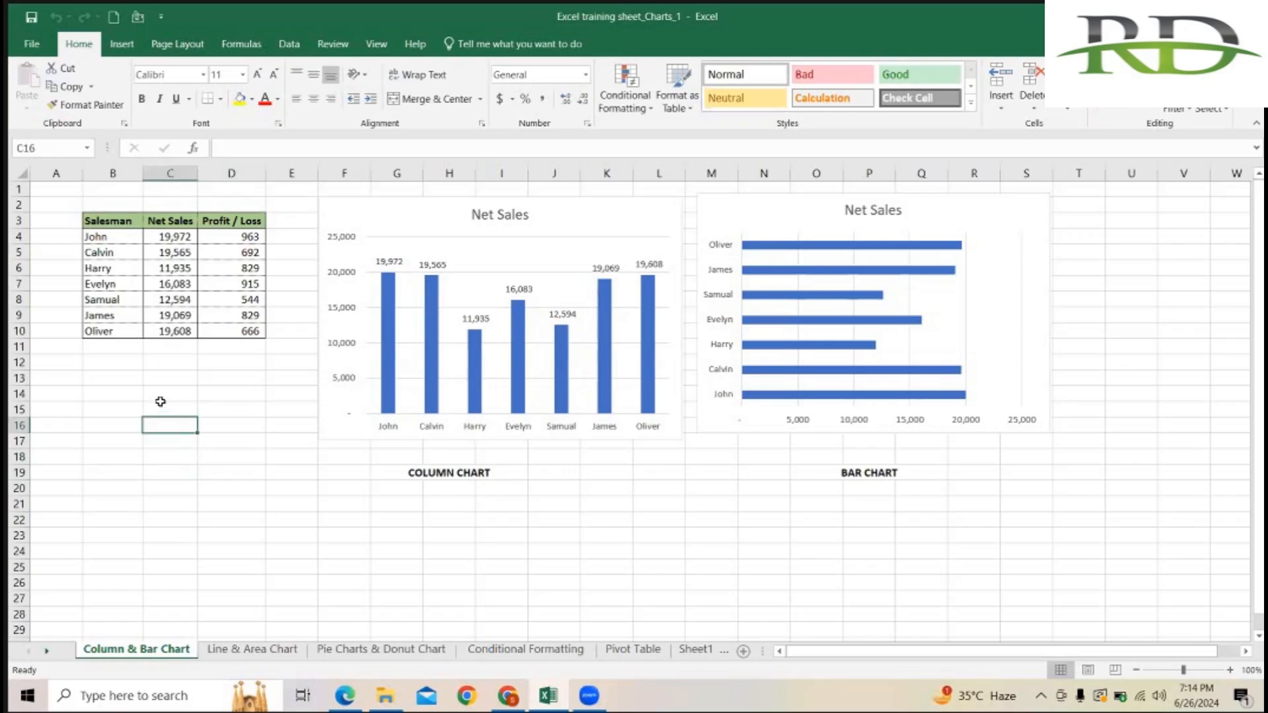
click(161, 405)
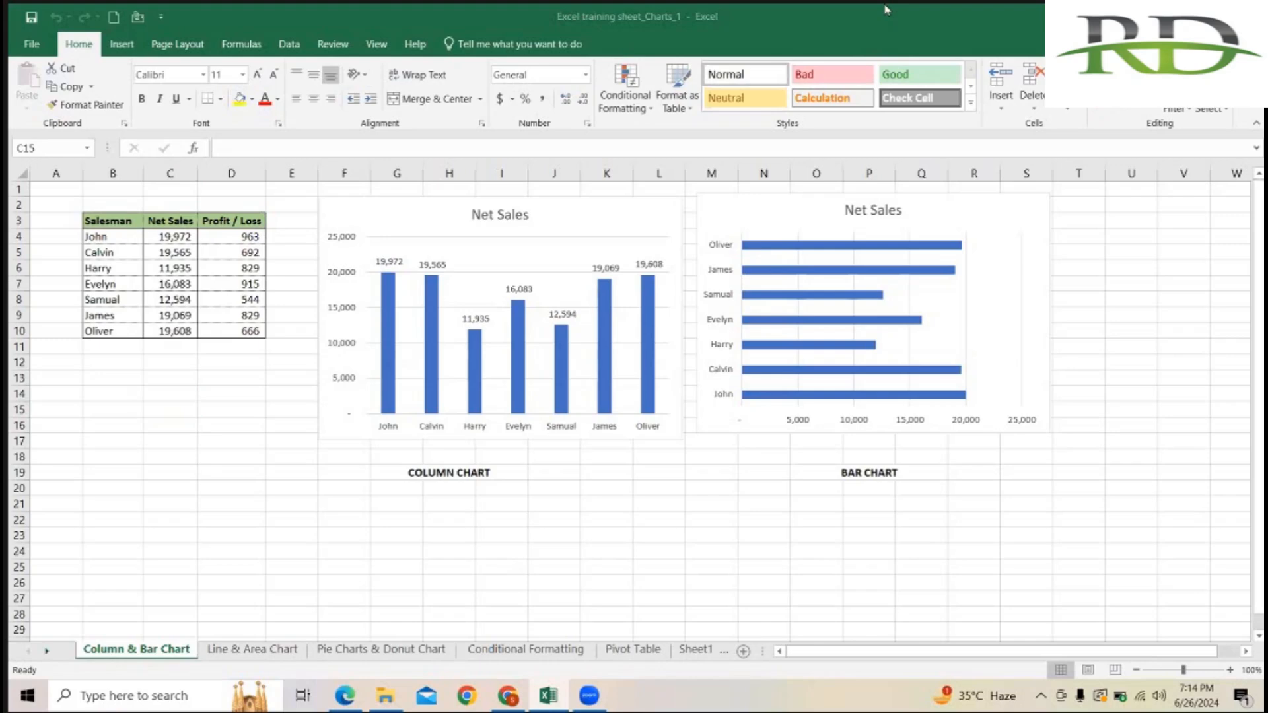
click(249, 452)
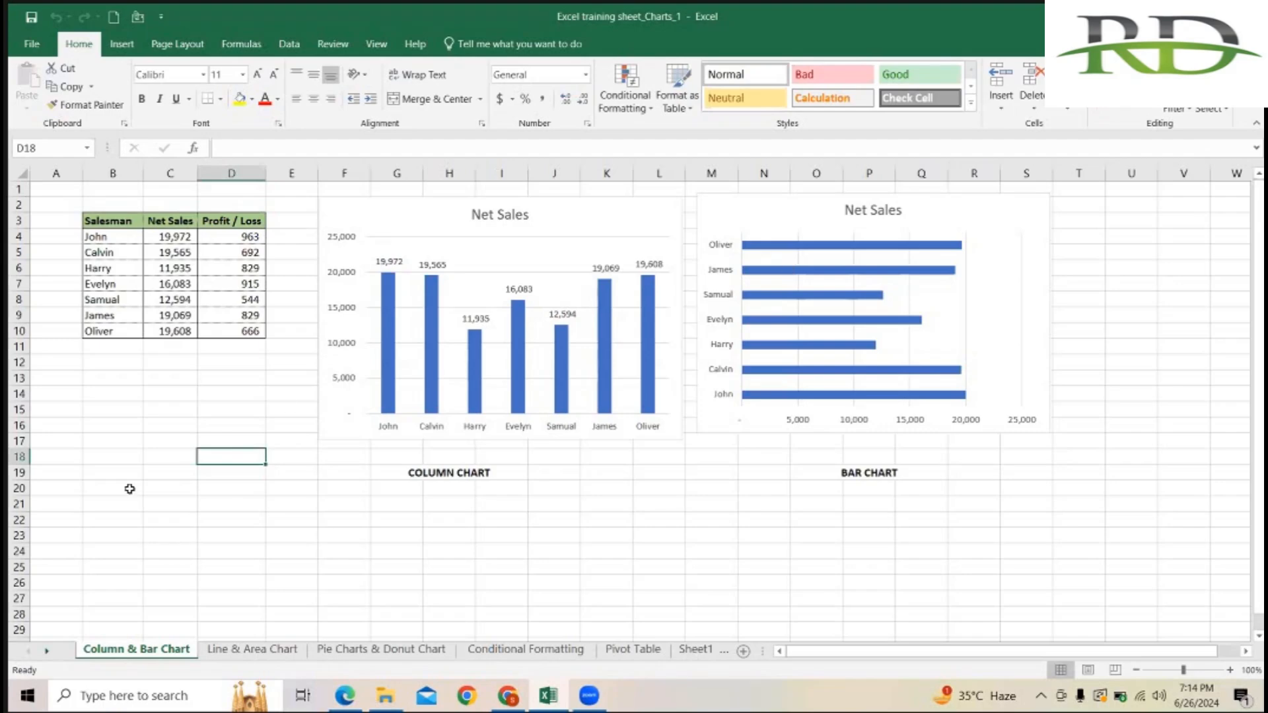
click(65, 453)
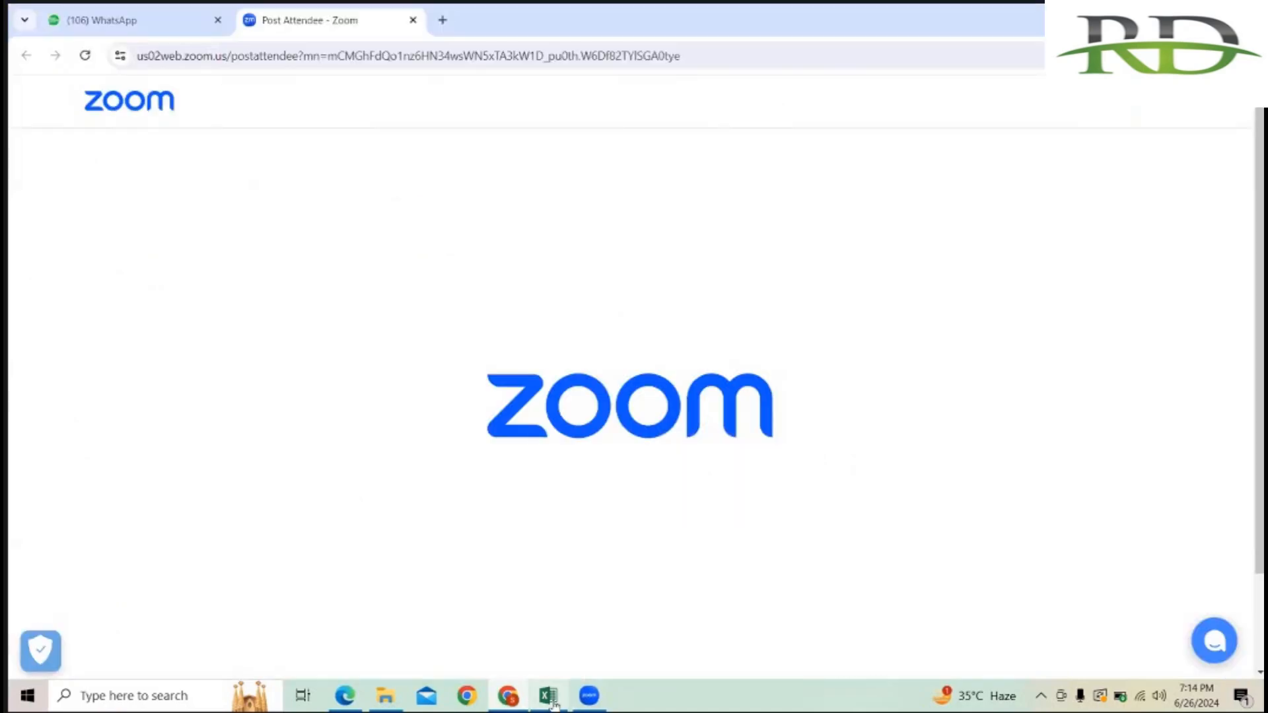
Minimize the browser window and return to the Excel training sheet_Charts_1 workbook in Excel with its window maximized
mouse_move(543, 704)
right_click(554, 697)
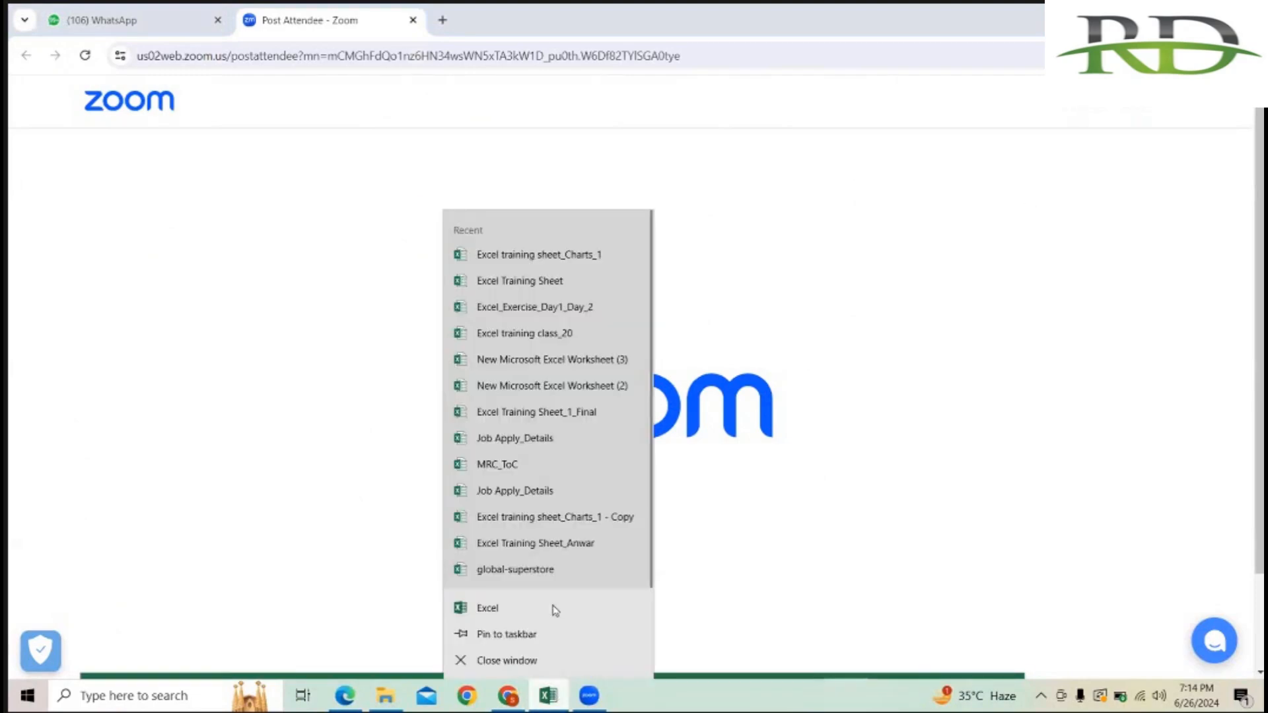
click(557, 662)
click(554, 701)
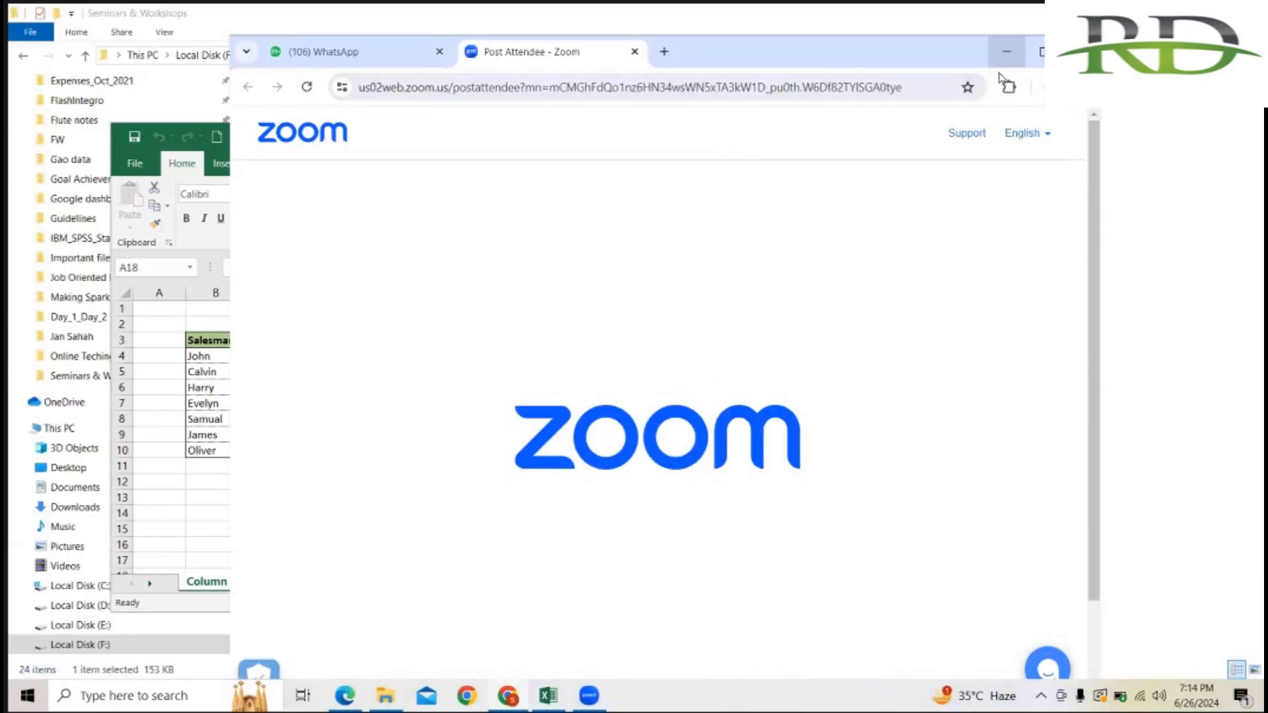
click(1006, 52)
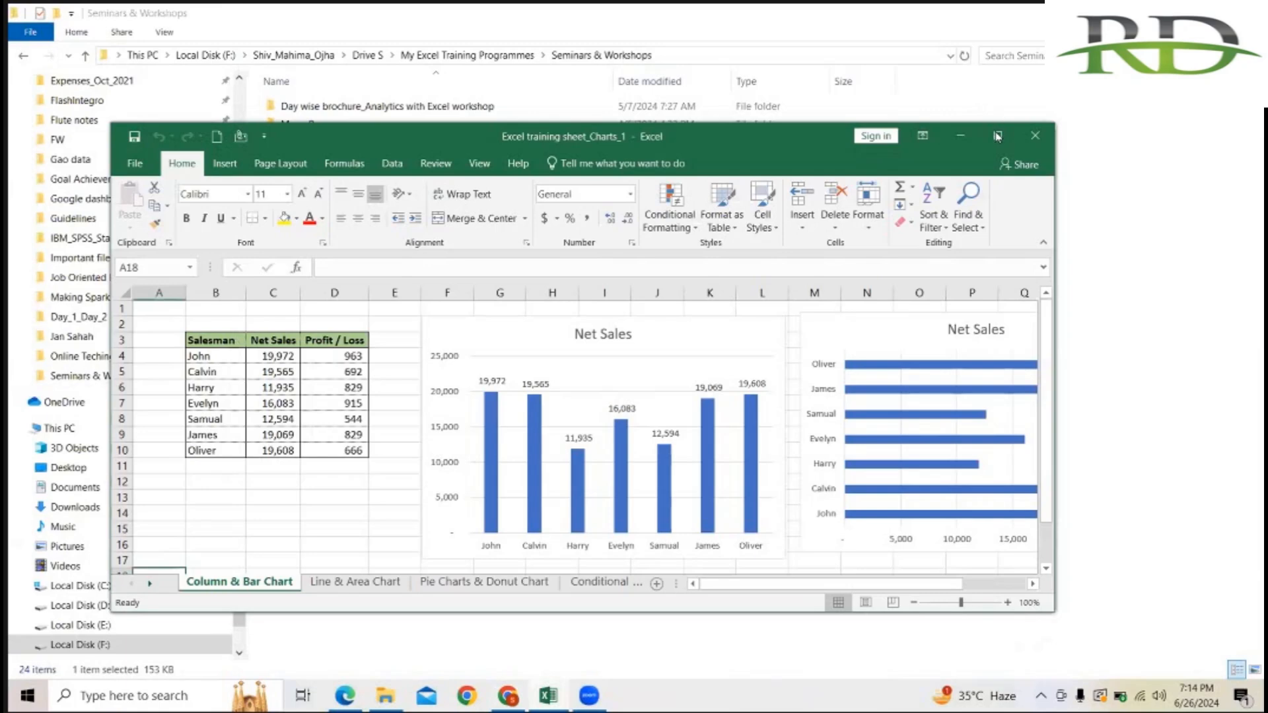
click(997, 135)
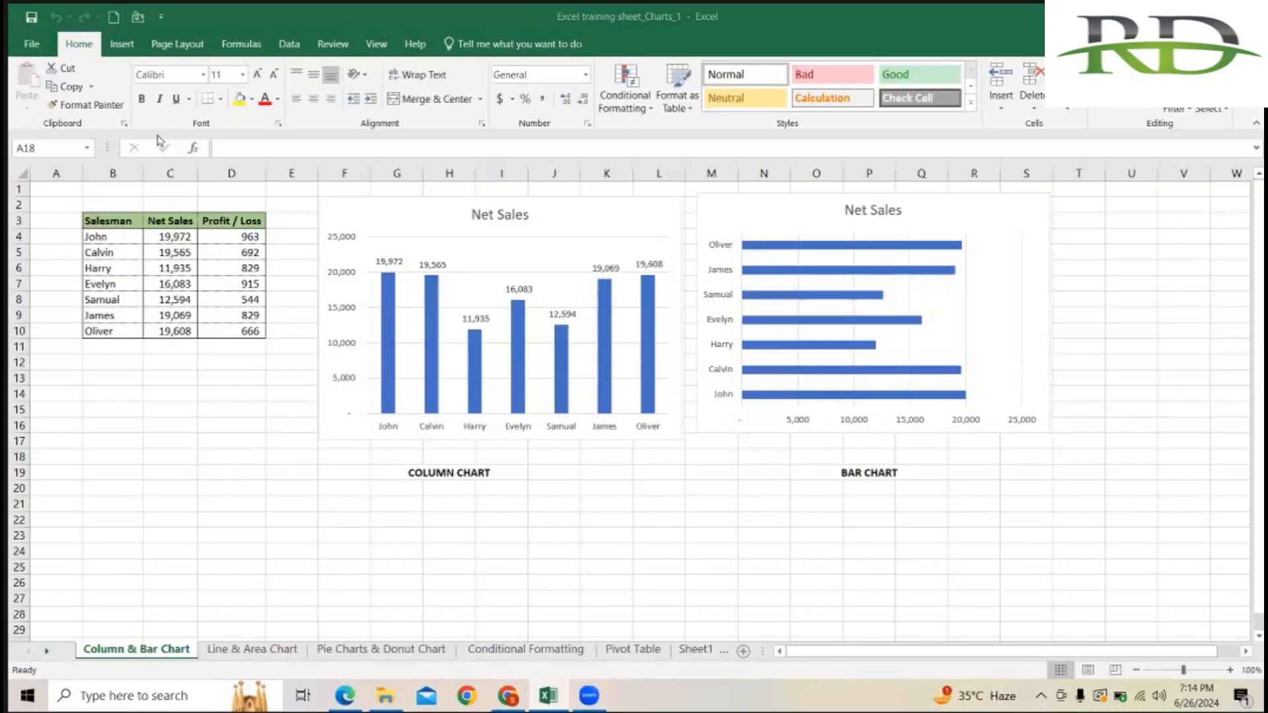
Delete the Net Sales column chart and move the Net Sales bar chart away to around column S
click(239, 410)
click(441, 205)
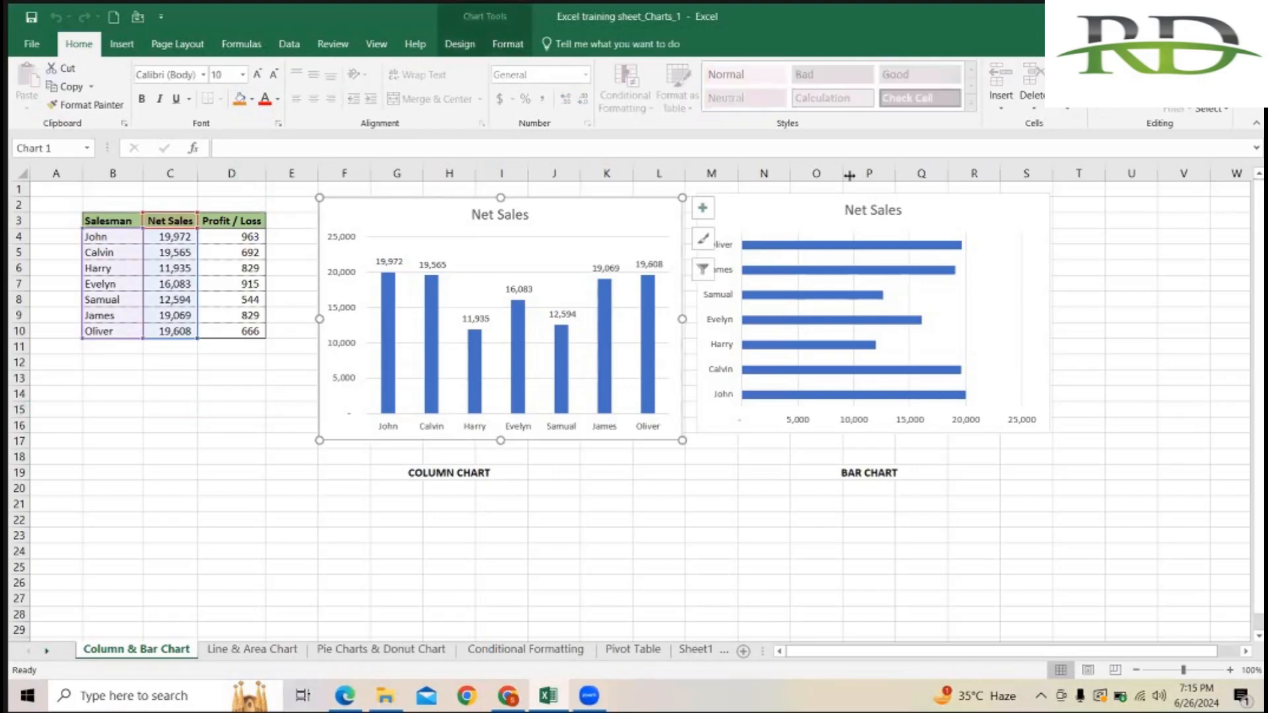
key(Delete)
drag(1055, 237, 1099, 231)
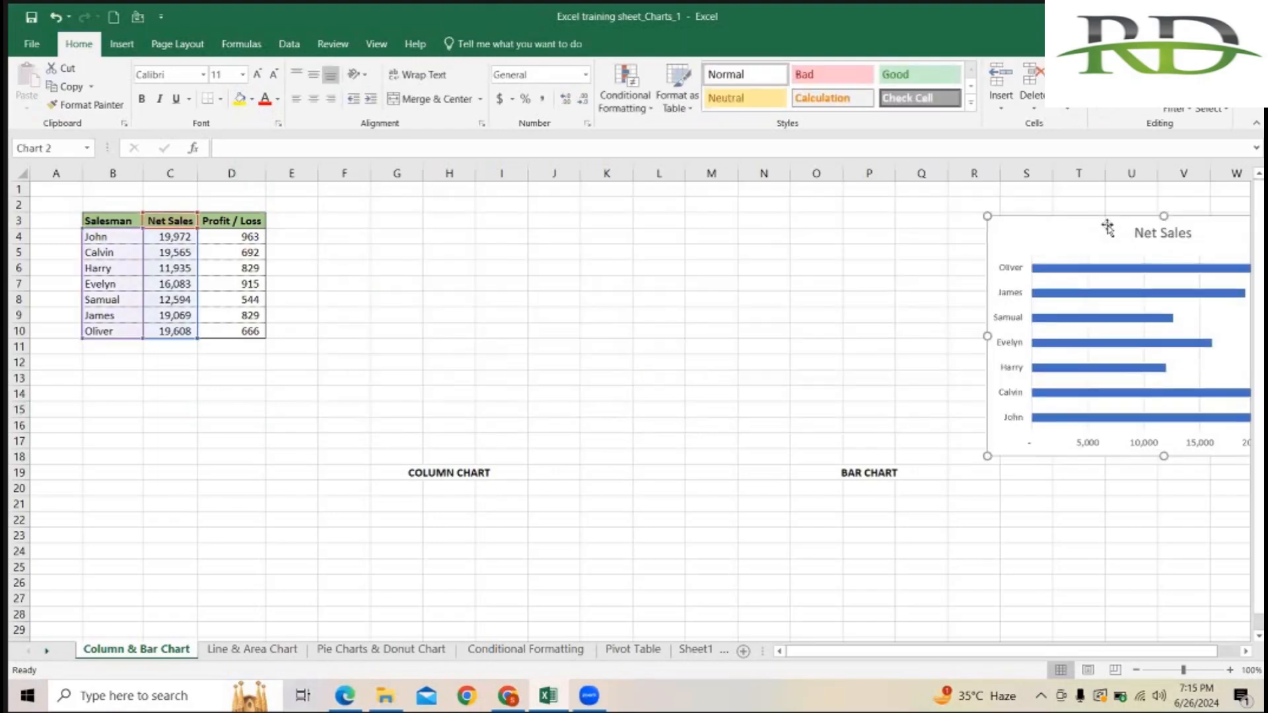
click(298, 366)
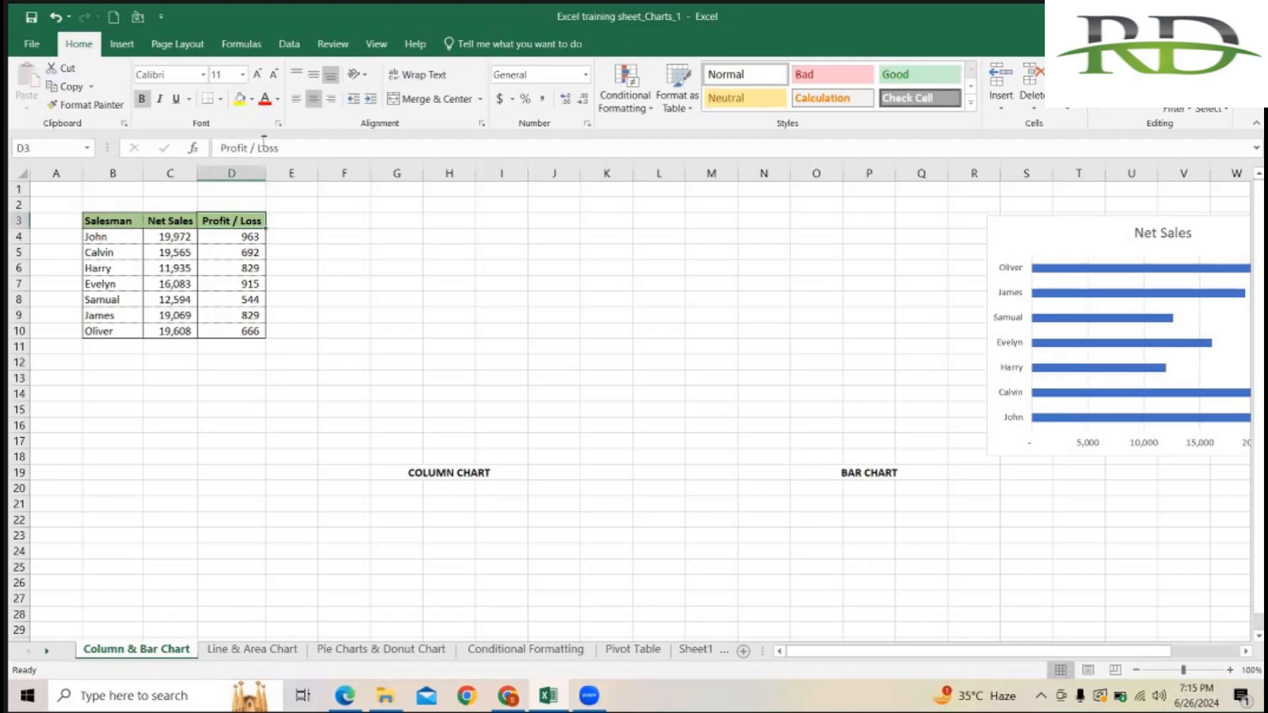
Shorten the header in cell D3 of the salesman table to Profit
click(231, 221)
drag(250, 146, 313, 145)
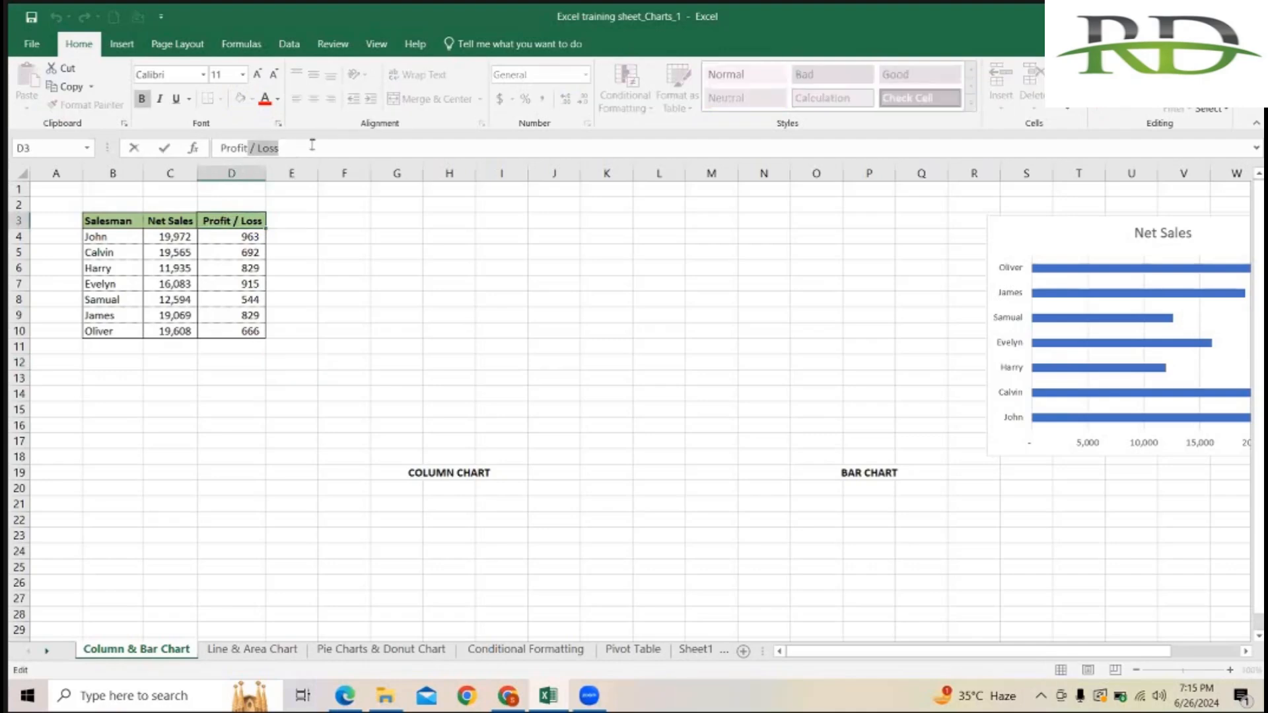
key(BackSpace)
click(377, 442)
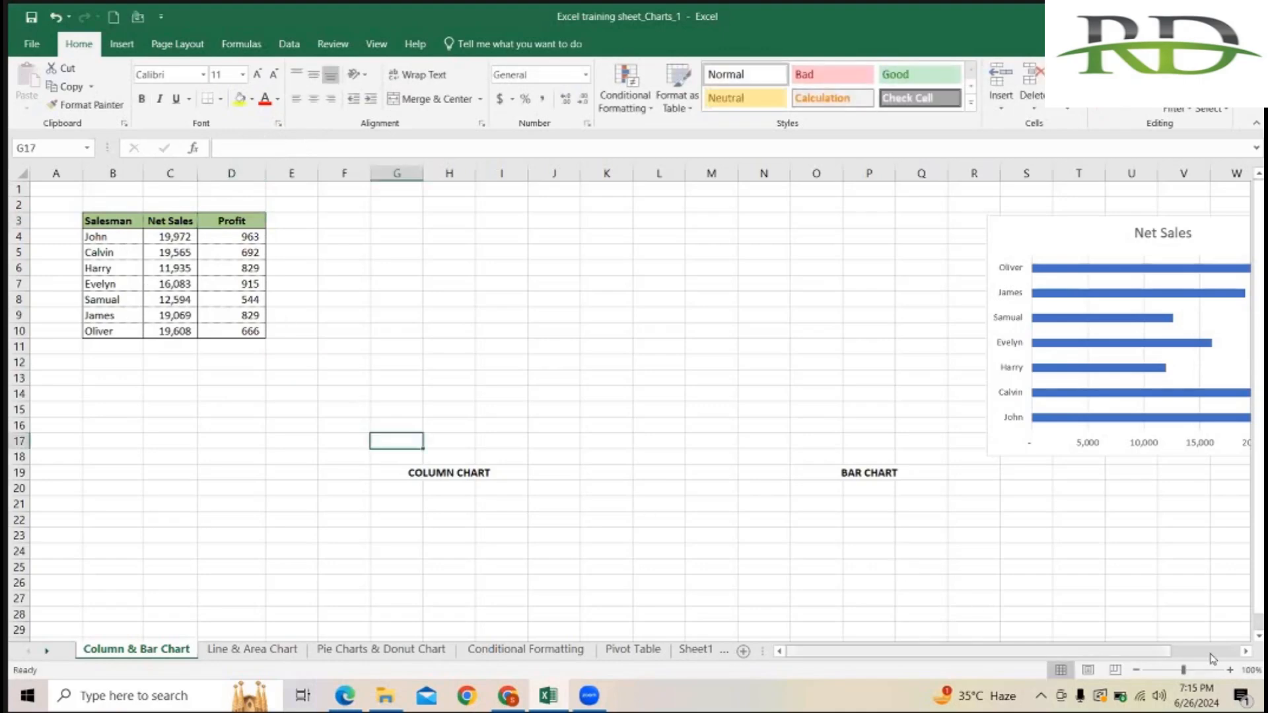
Look at the recommended charts for the Salesman and Net Sales data in B3:C10 without inserting one
drag(1184, 669, 1187, 670)
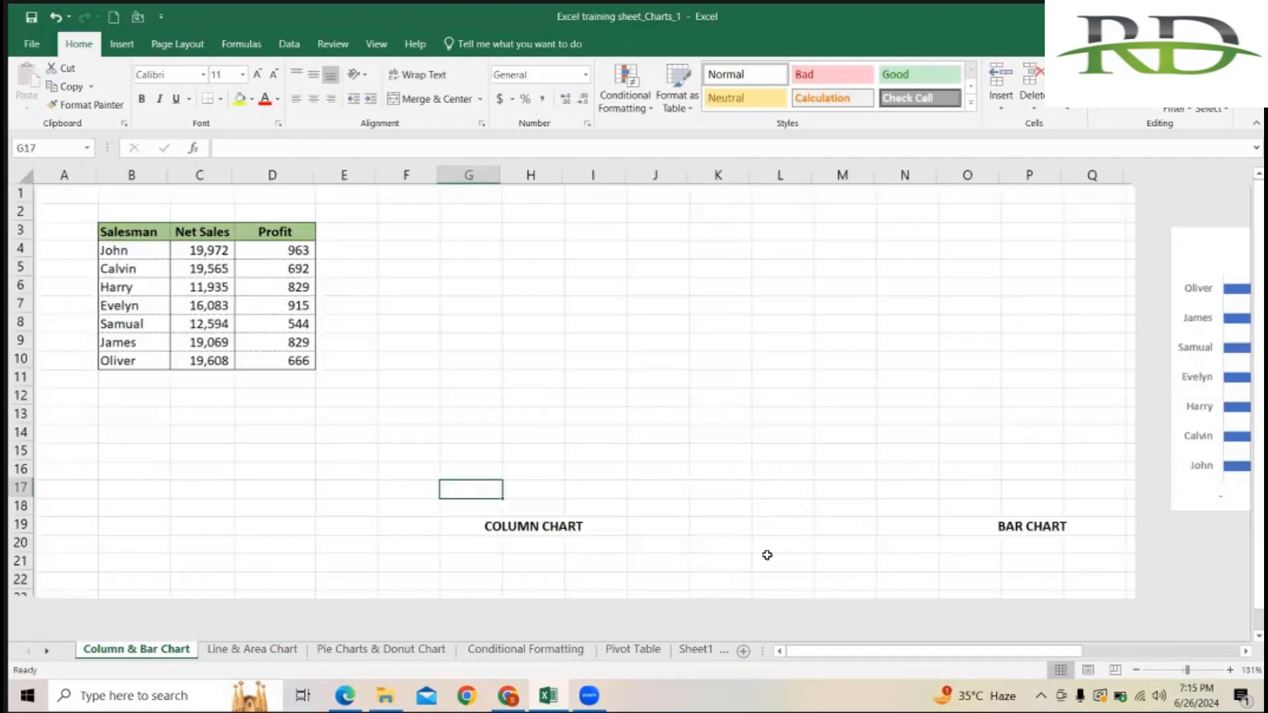
scroll(540, 354, up, 1)
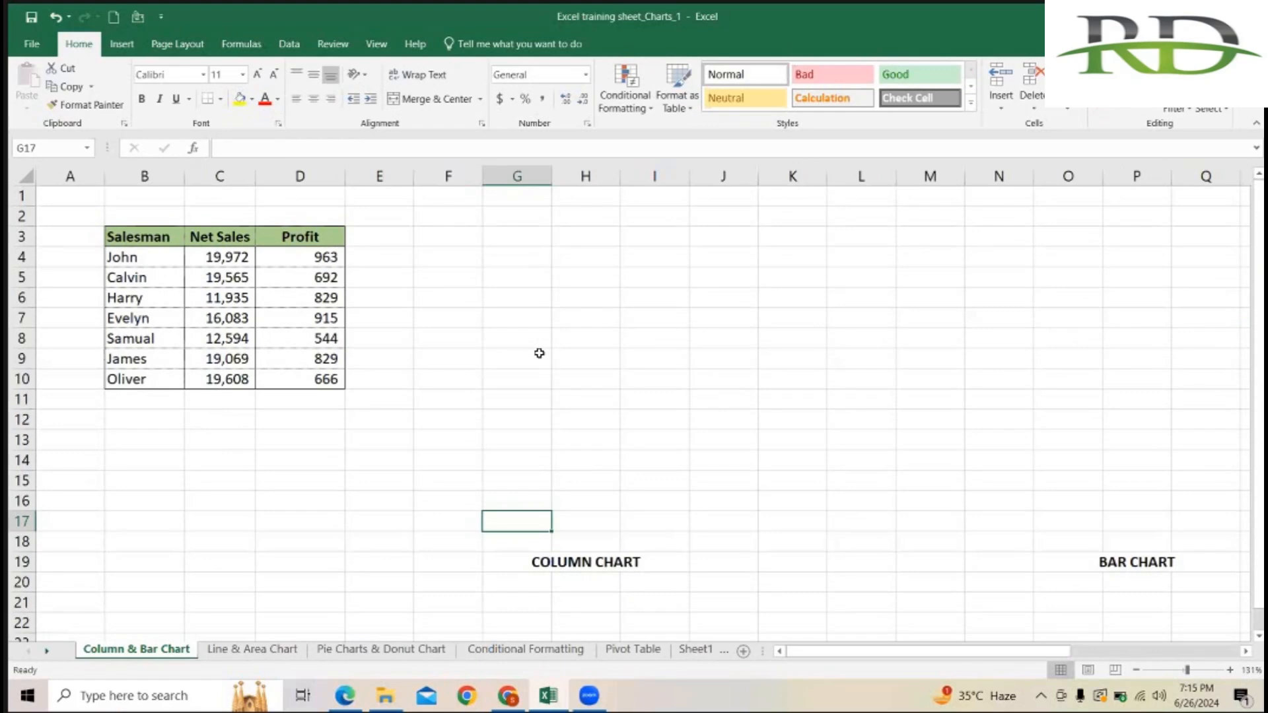
click(118, 46)
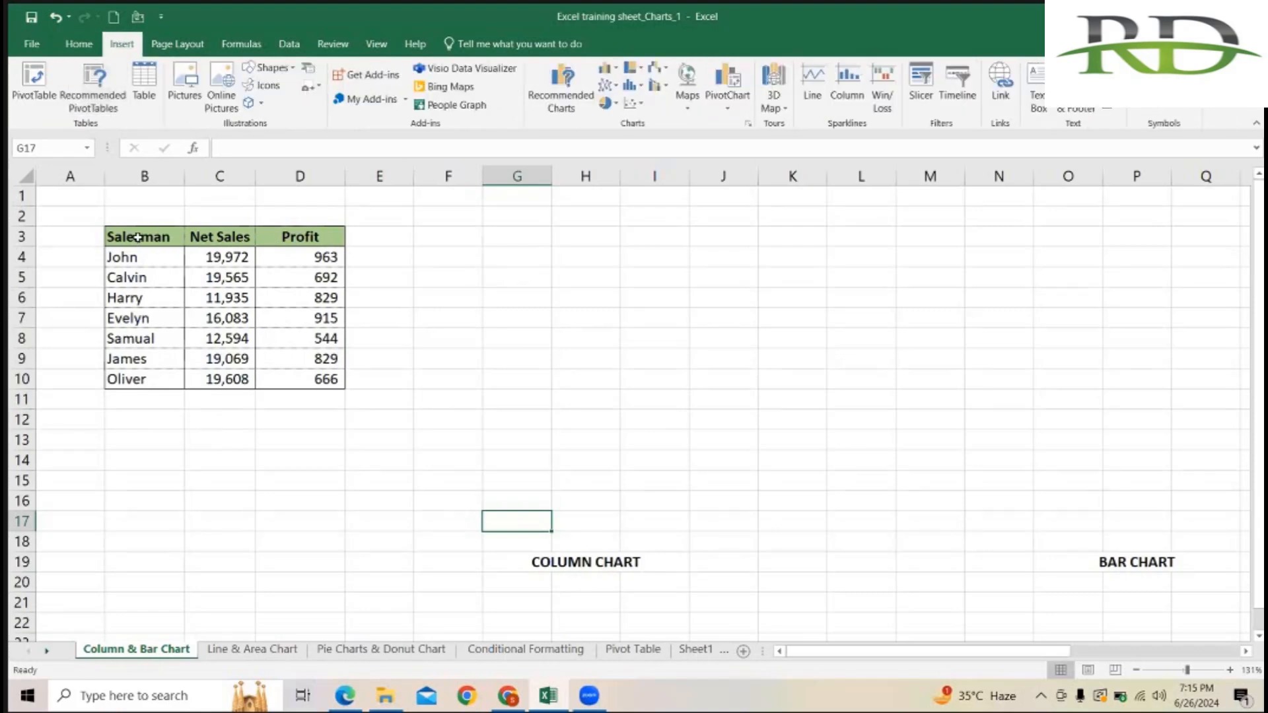
drag(137, 237, 229, 371)
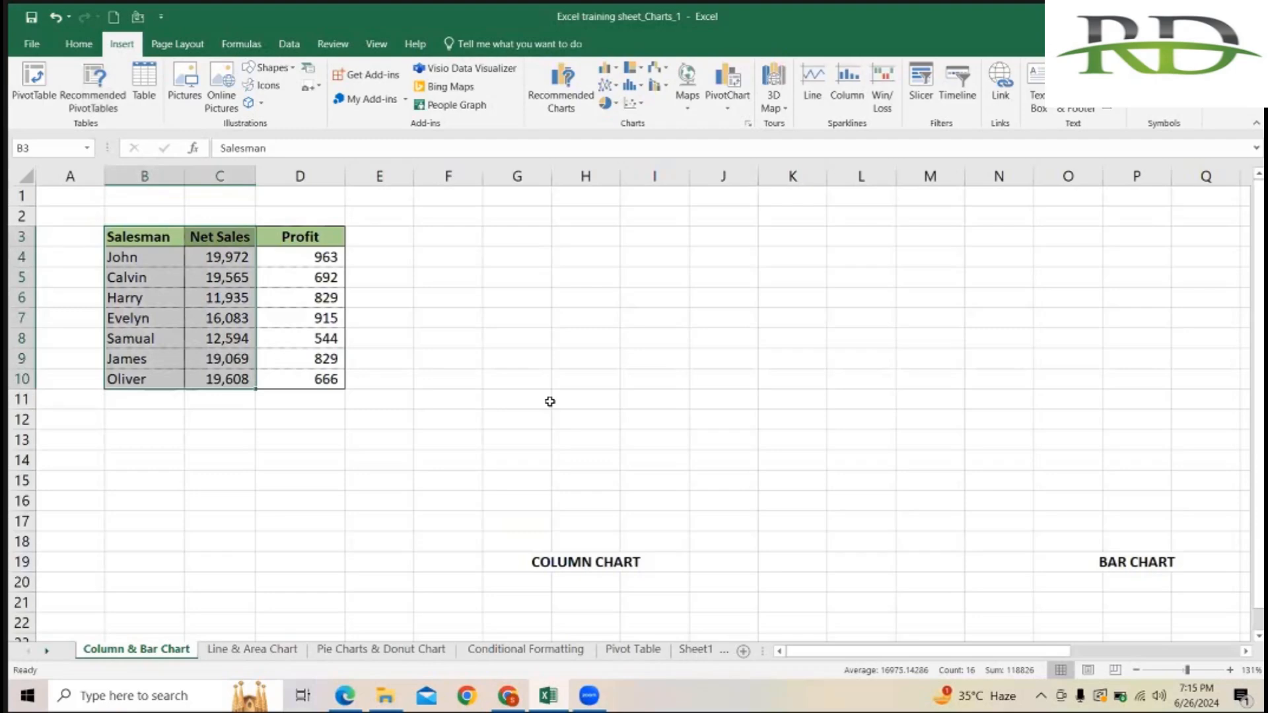
drag(150, 241, 218, 378)
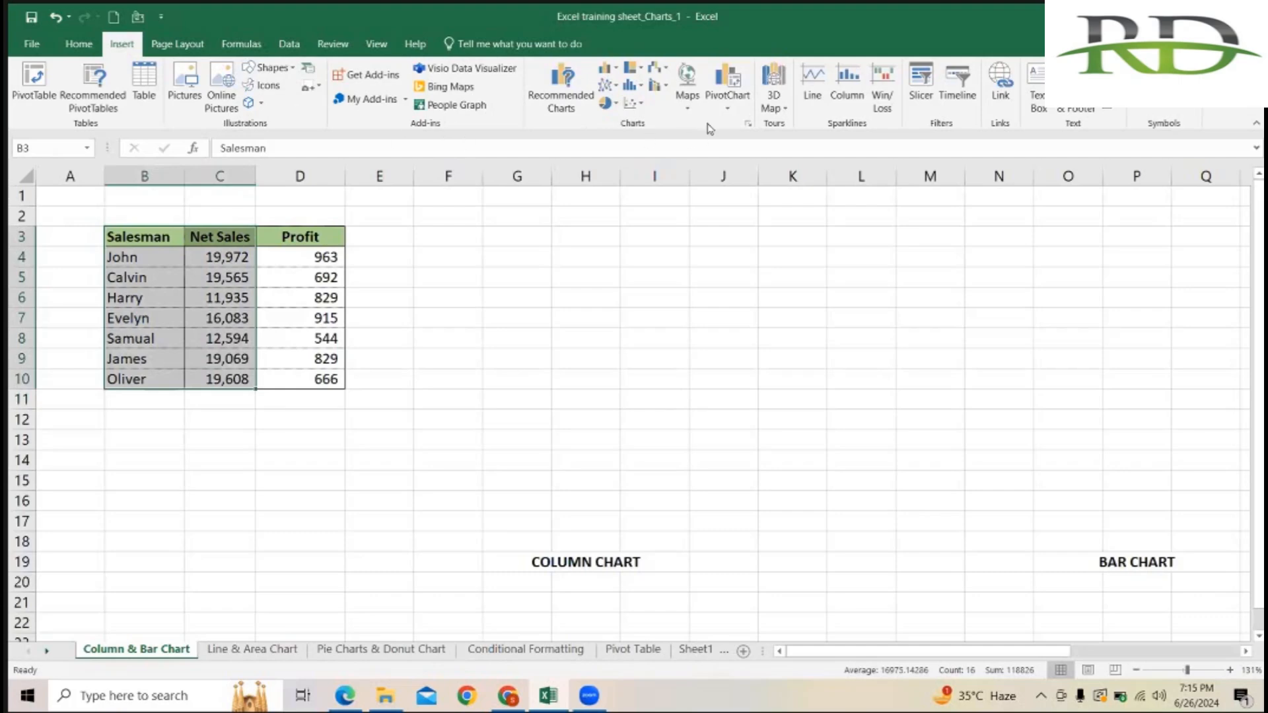
click(574, 104)
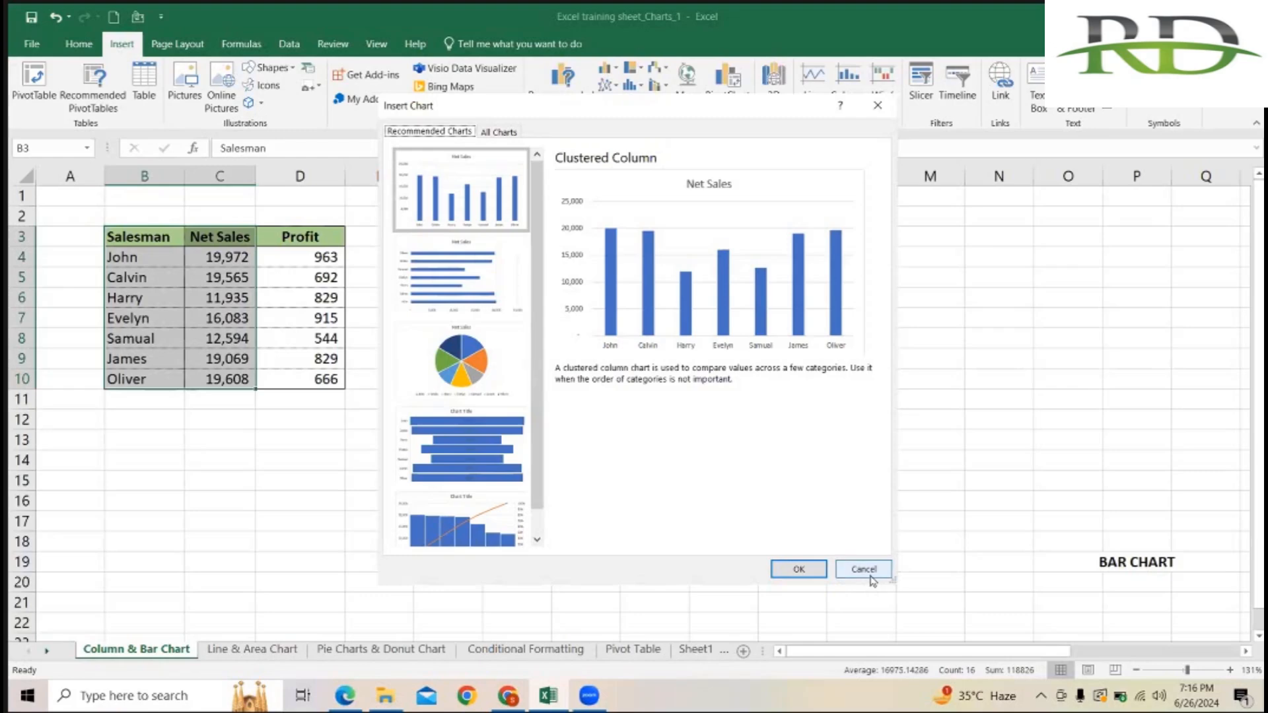
key(Escape)
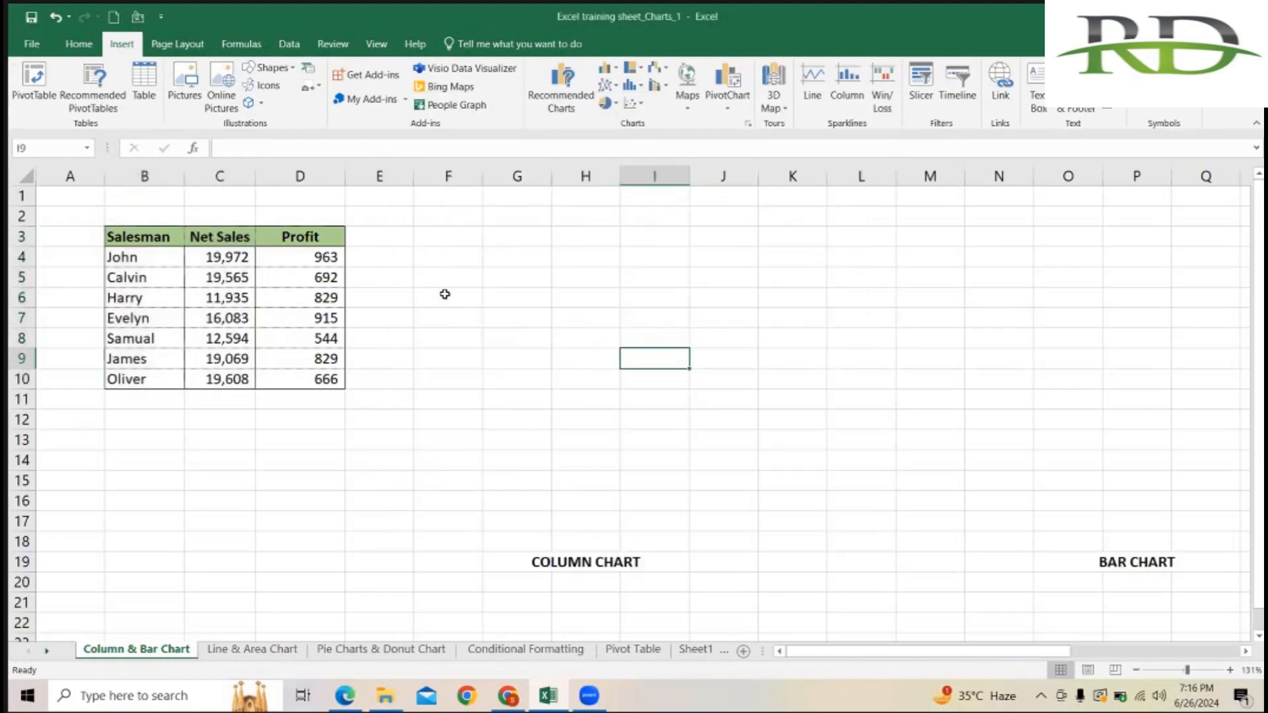
click(444, 294)
drag(126, 238, 225, 380)
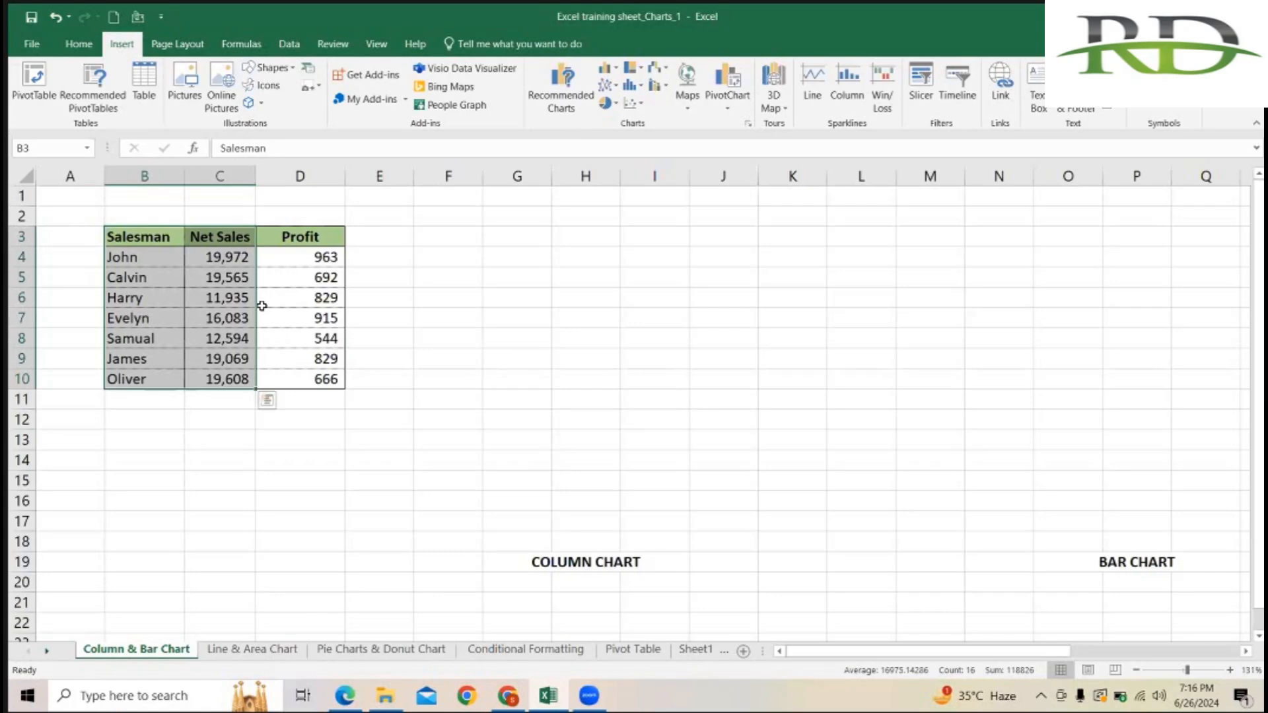
click(473, 314)
click(601, 272)
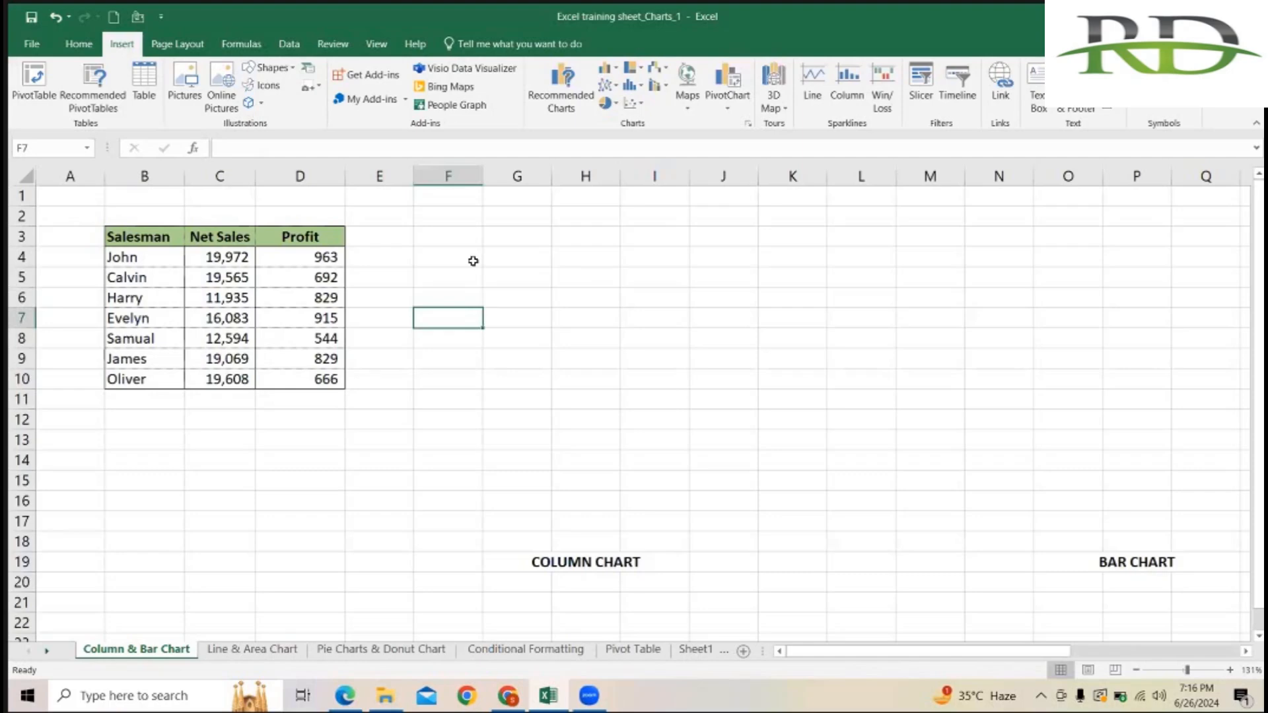
drag(127, 245, 225, 380)
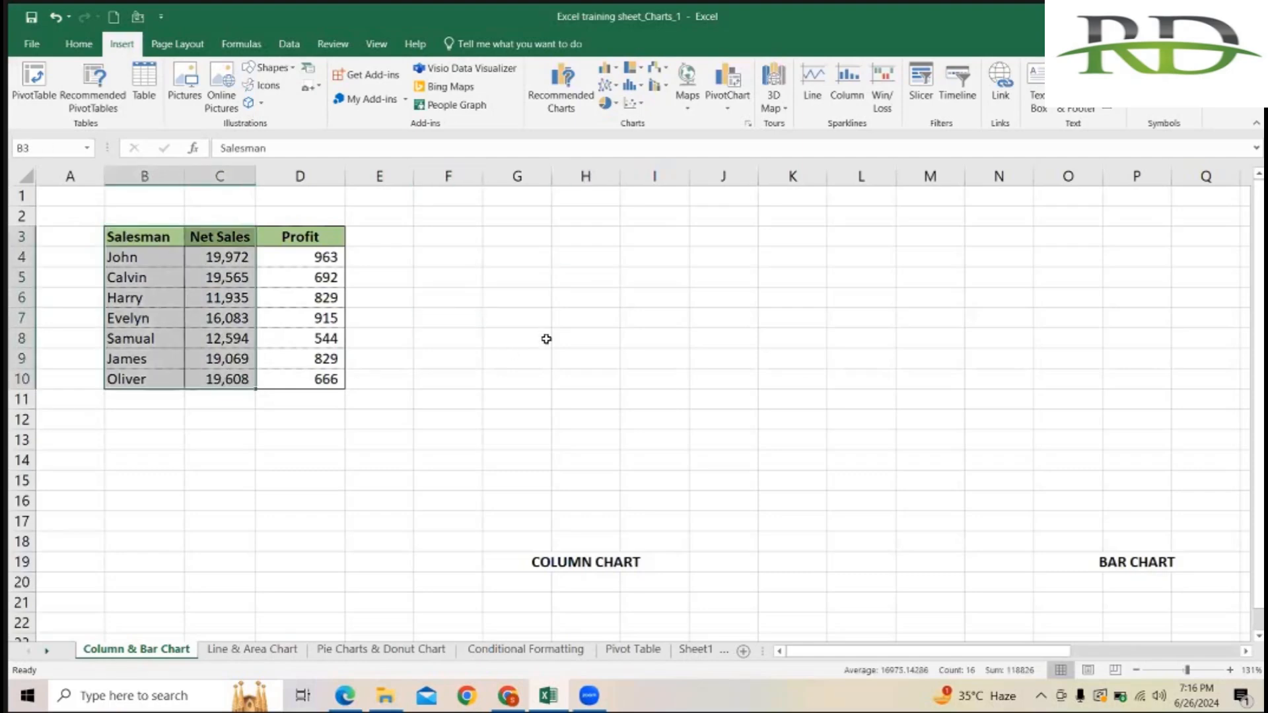
click(476, 292)
Examine the recommended charts and the column, line, pie, bar, area and scatter types for B3:C10 without inserting one
drag(139, 237, 208, 376)
click(537, 111)
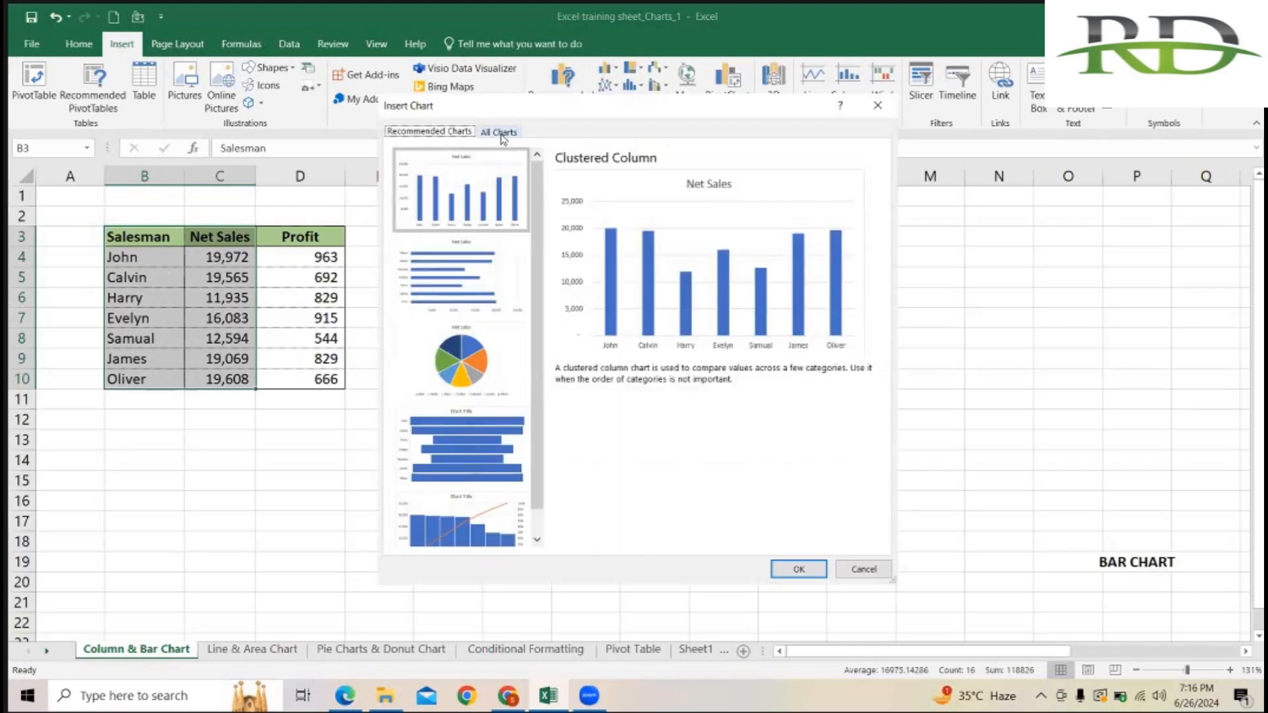
click(445, 136)
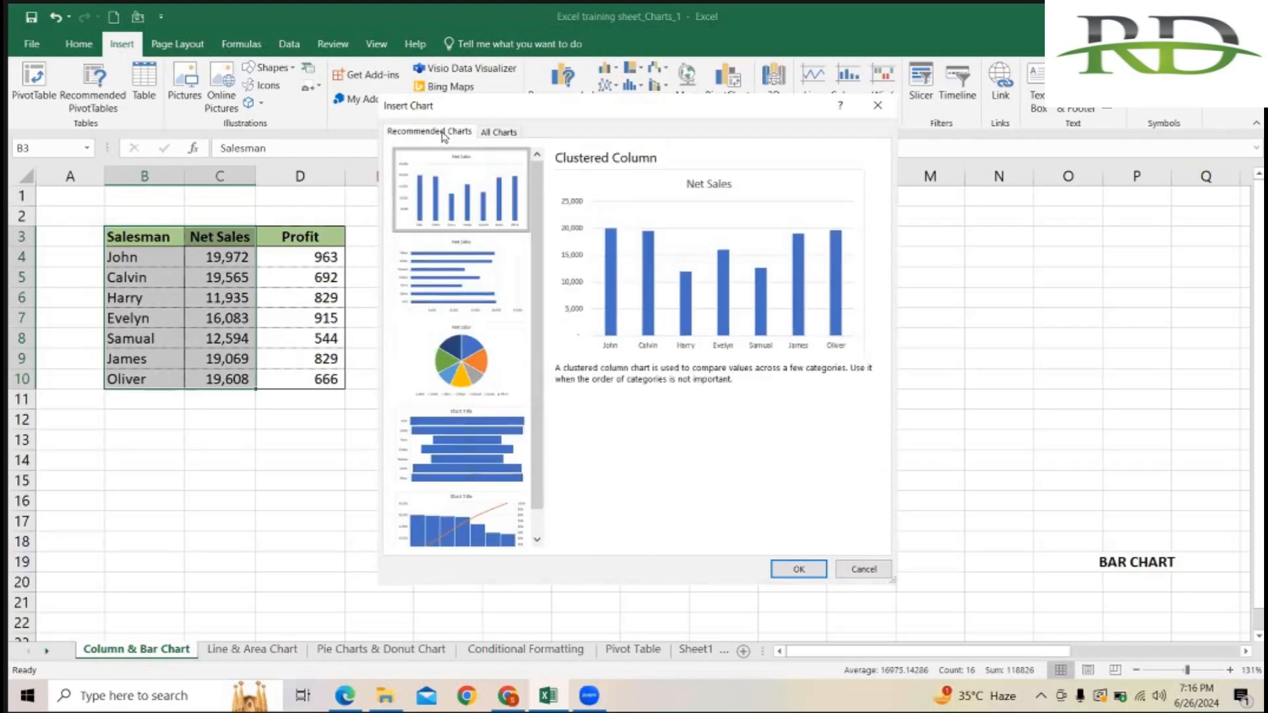
click(497, 133)
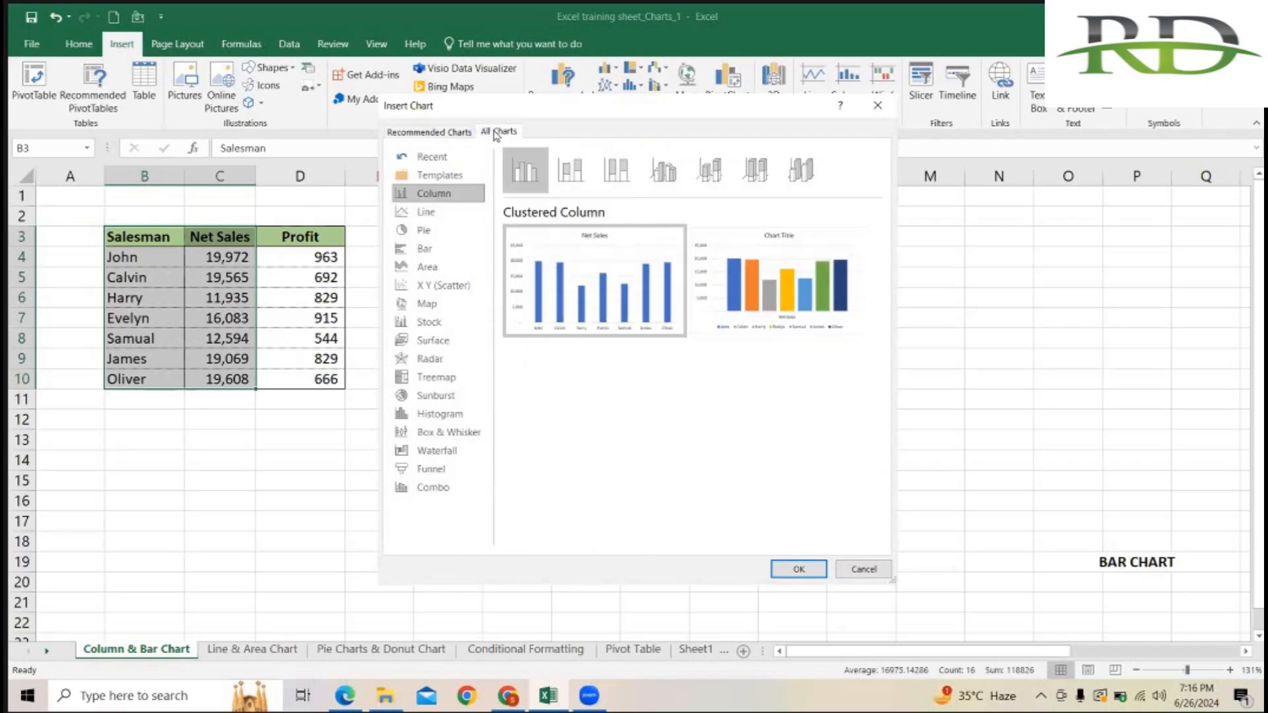
click(441, 215)
click(438, 231)
click(439, 249)
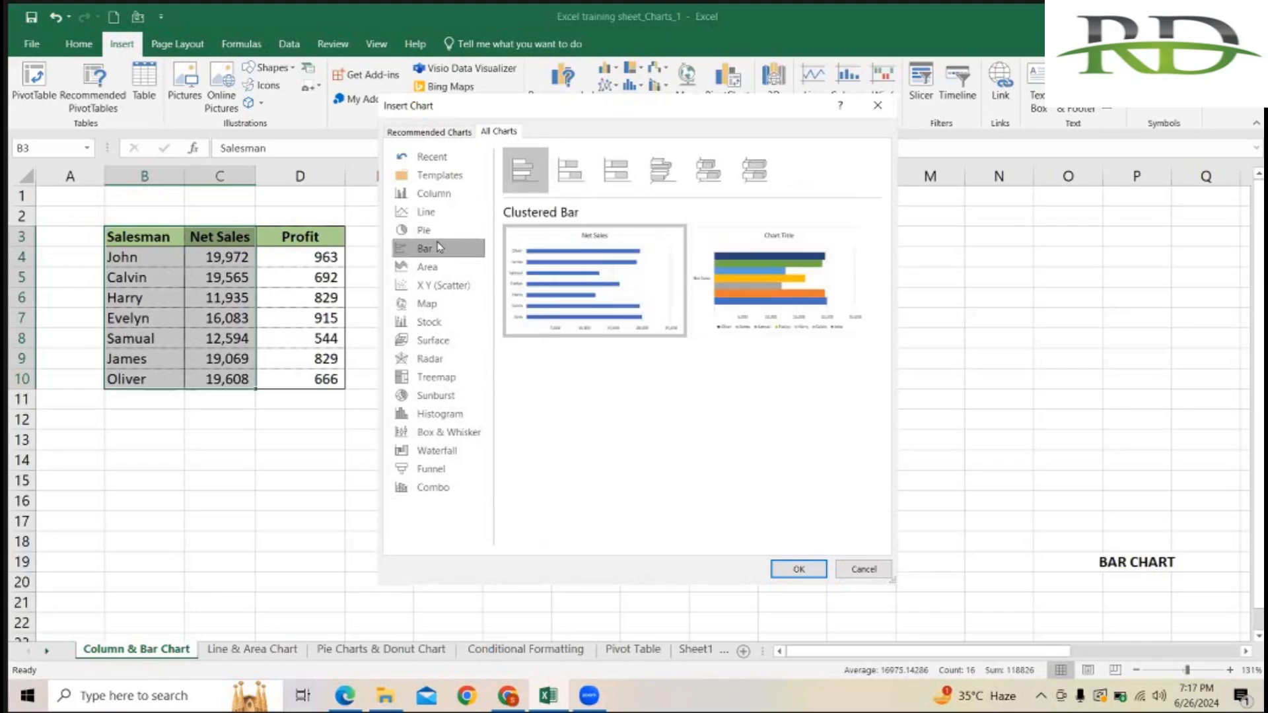
click(437, 266)
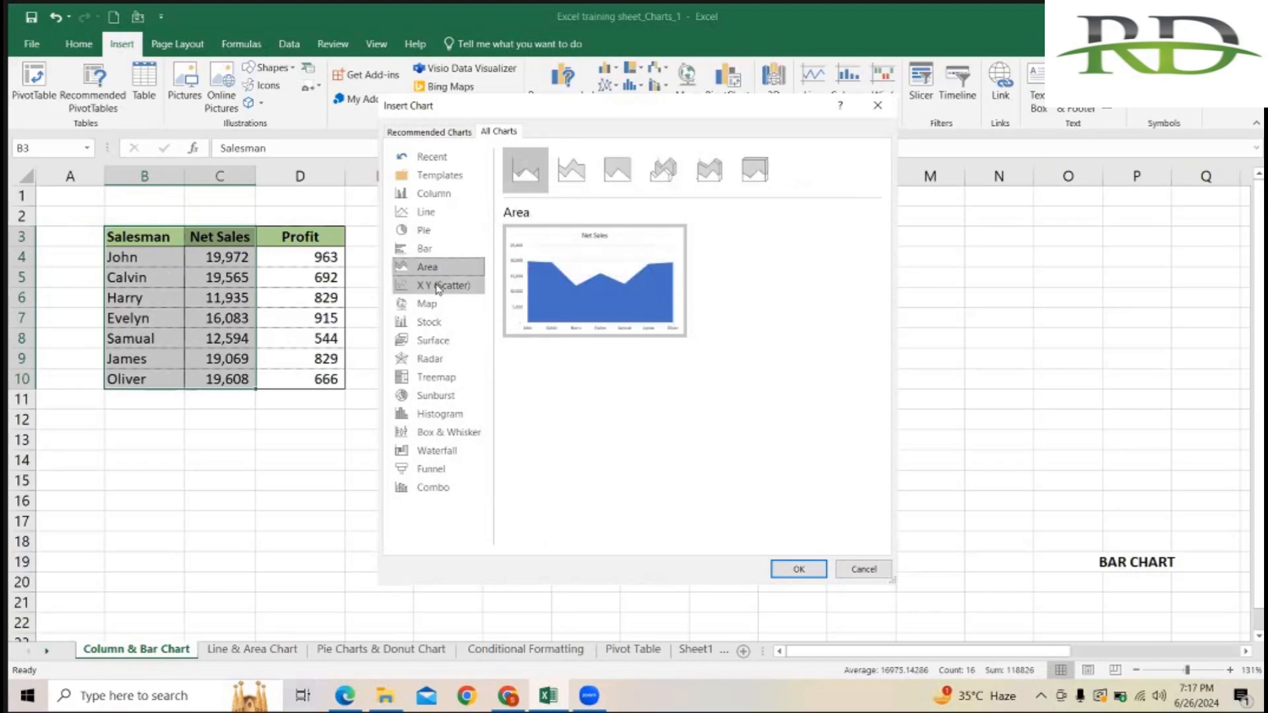
click(437, 287)
click(443, 199)
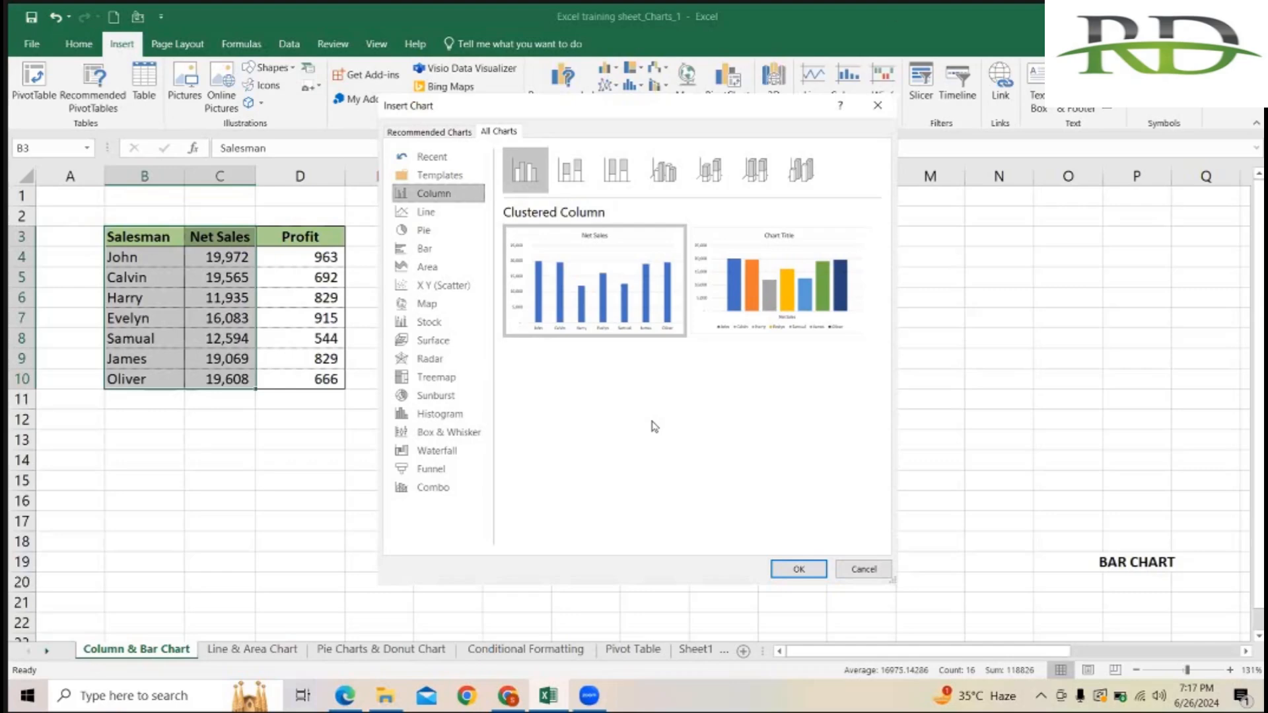
key(Escape)
Enter the sample percentages 50%, 20% and 30% in cells H4 to H6
click(565, 253)
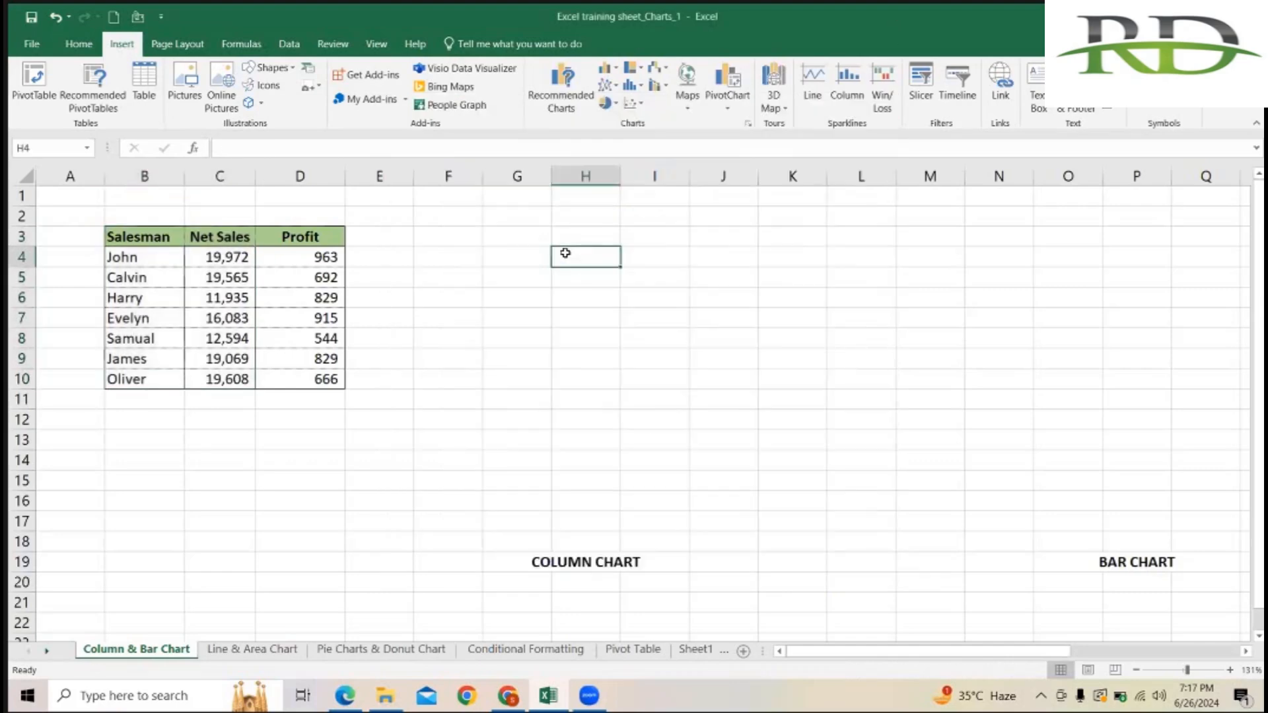
text(7)
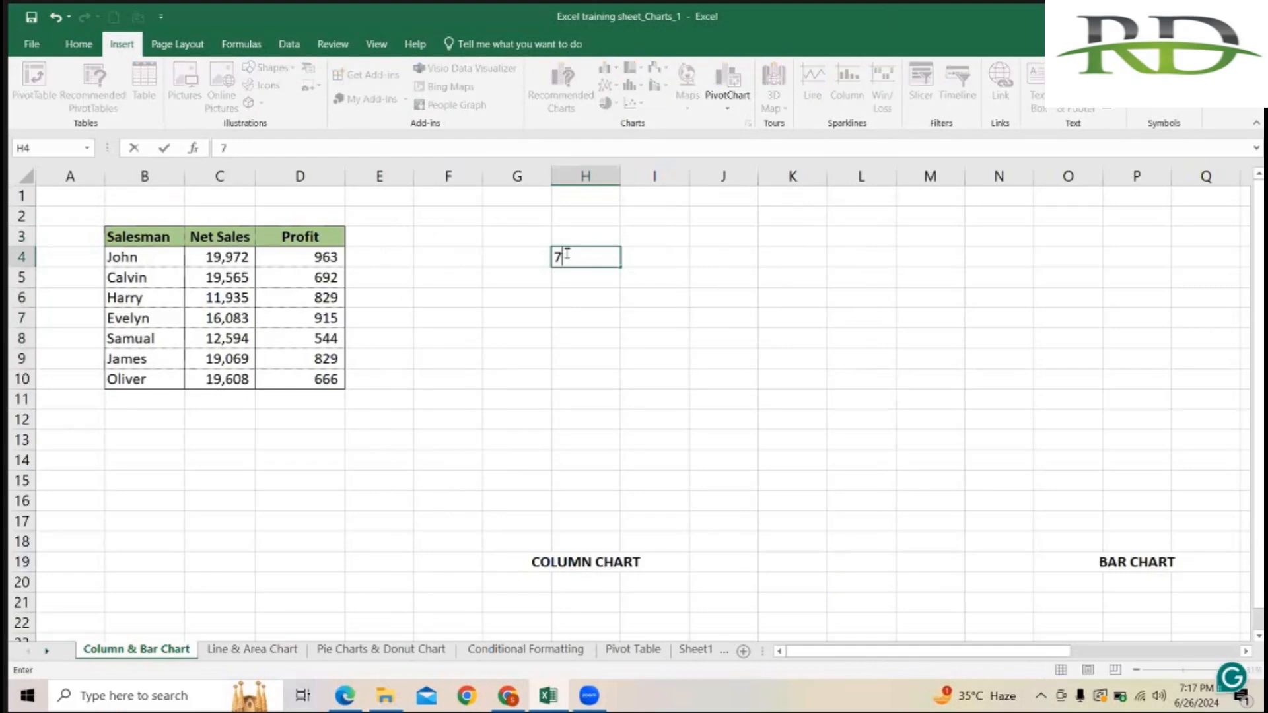
key(BackSpace)
text(50)
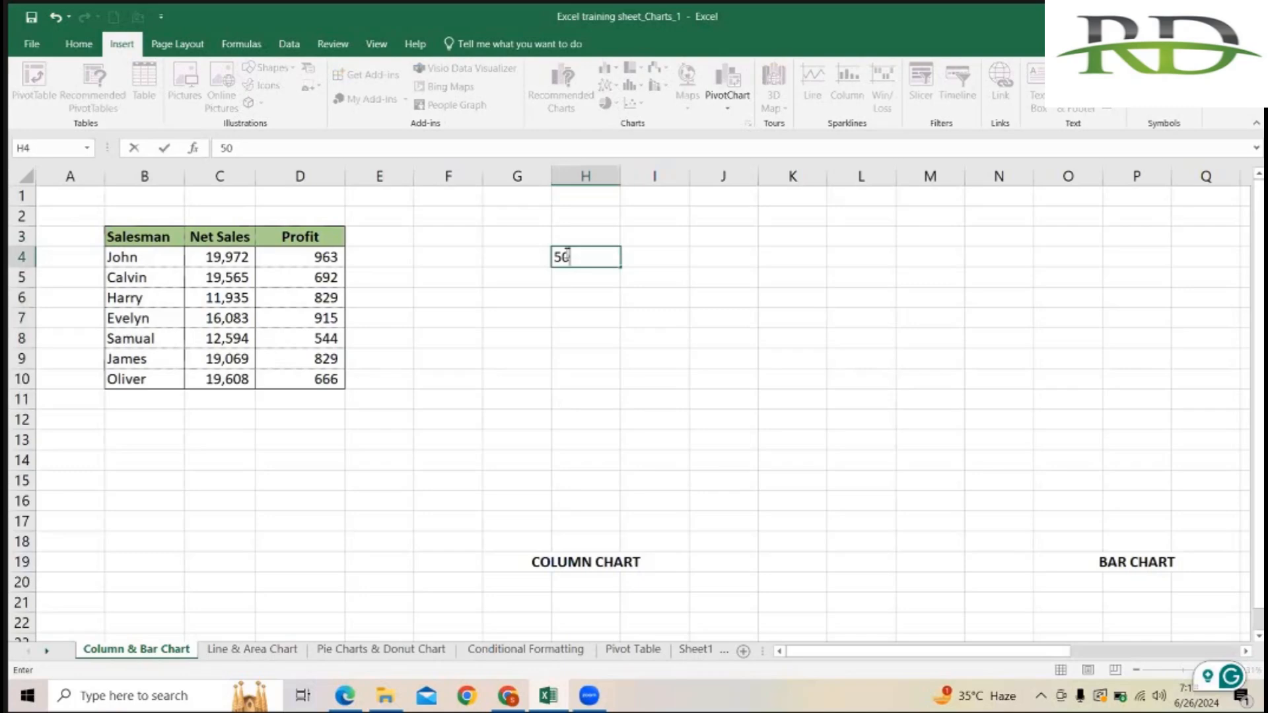
text(%)
key(Return)
text(20)
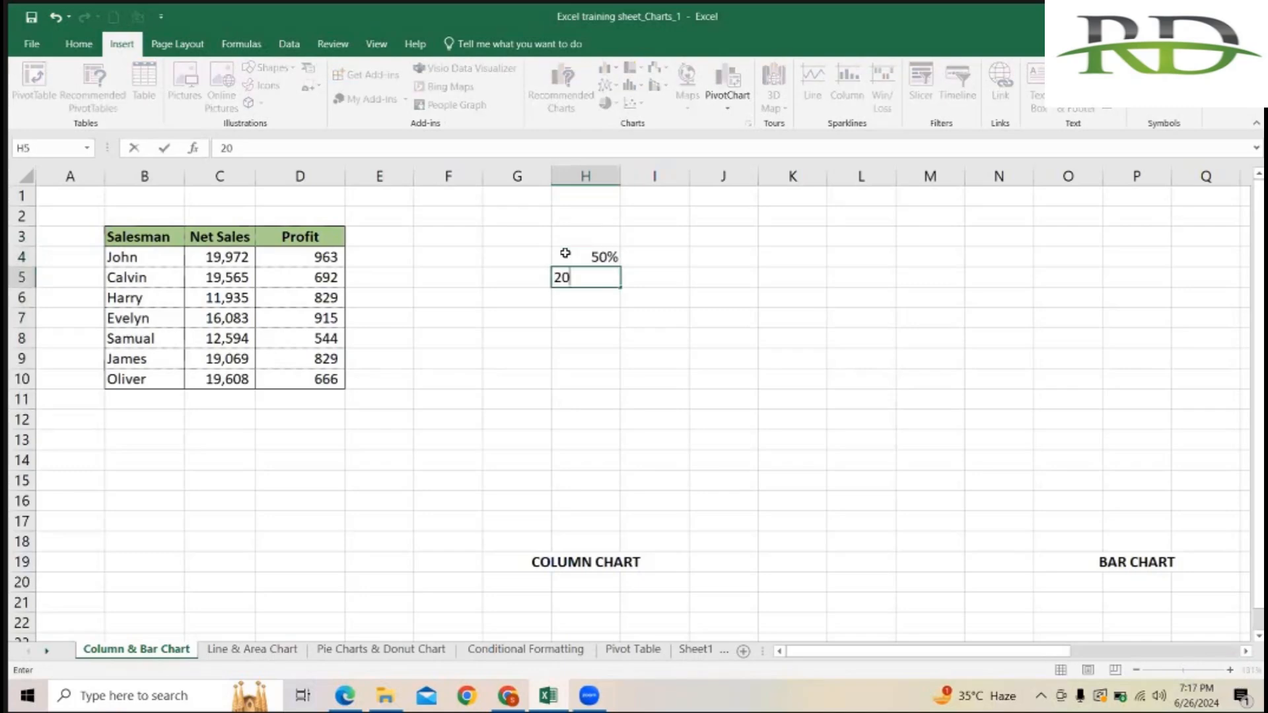
text(%)
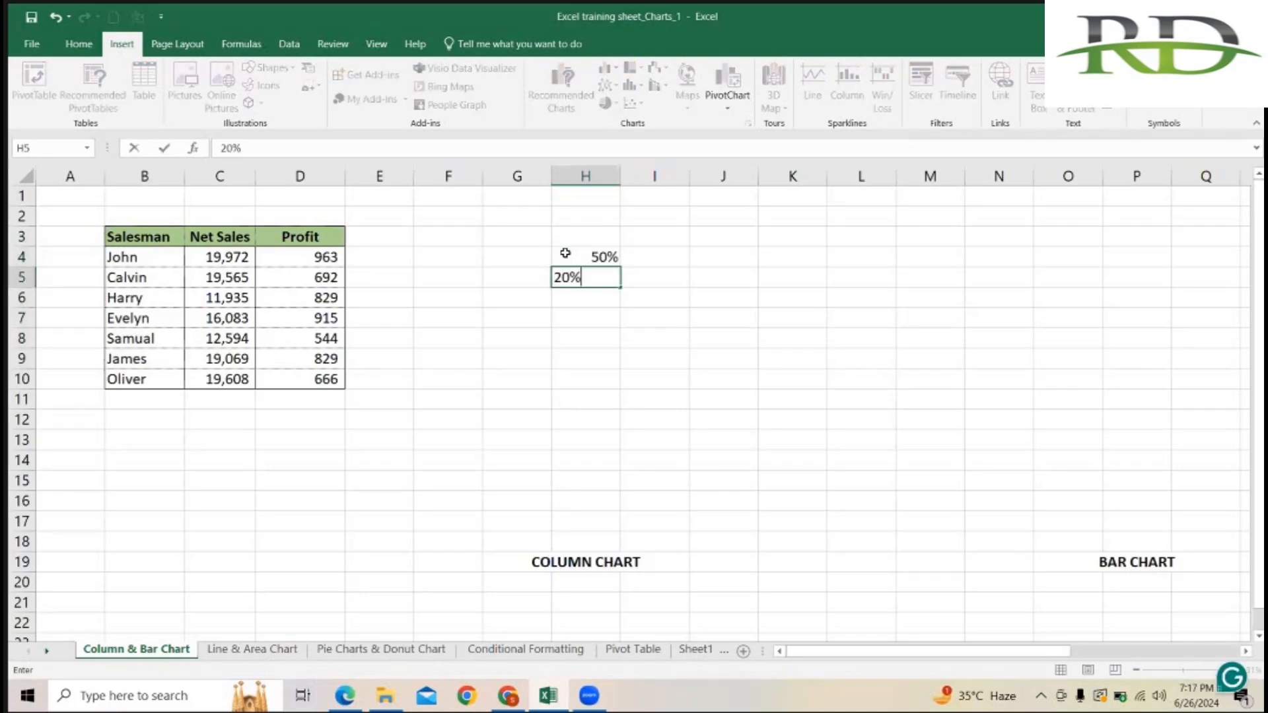
key(Return)
text(30)
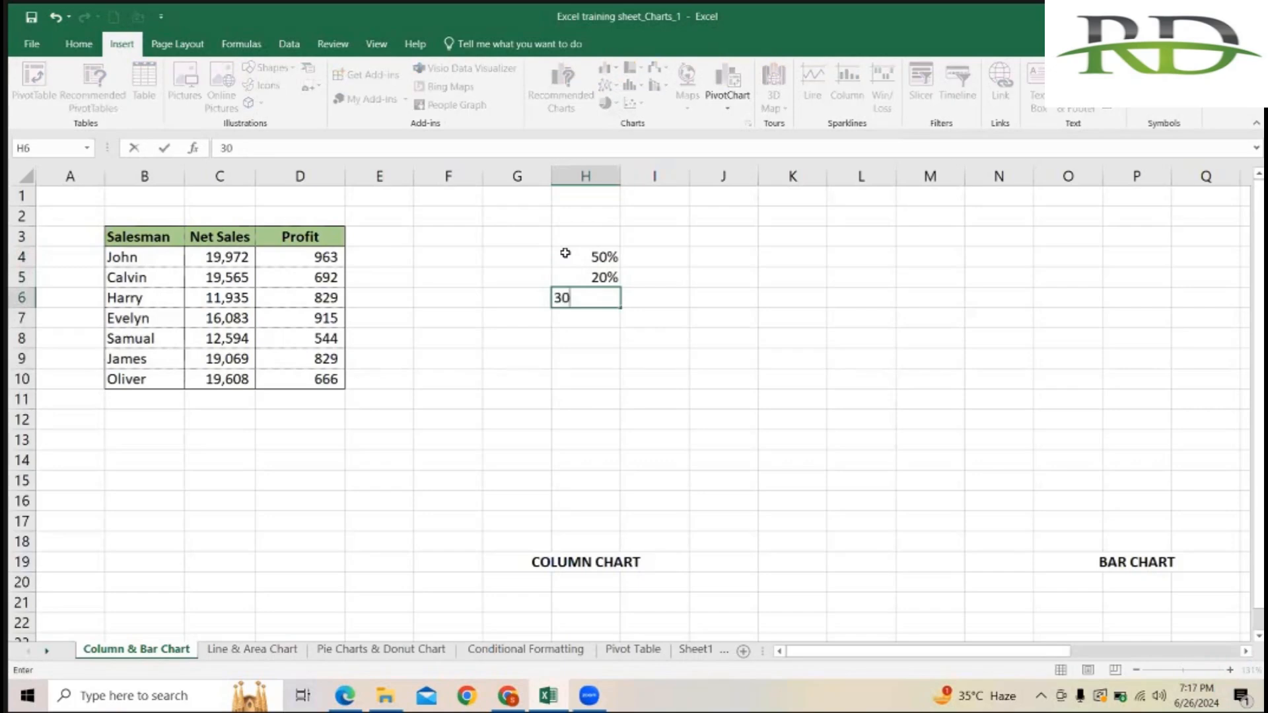
text(%)
key(Return)
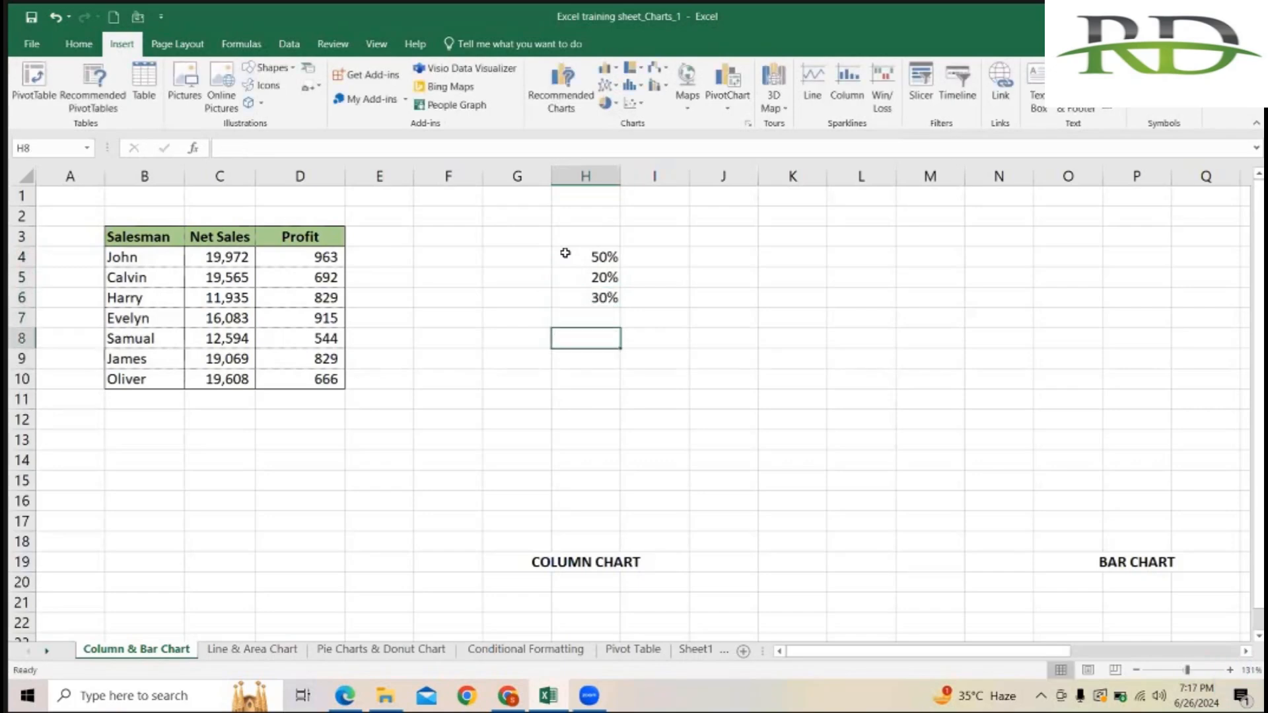
Look at the recommended charts and all chart types for the percentages in H4:H6 without inserting one
key(Up)
key(Up)
key(Up)
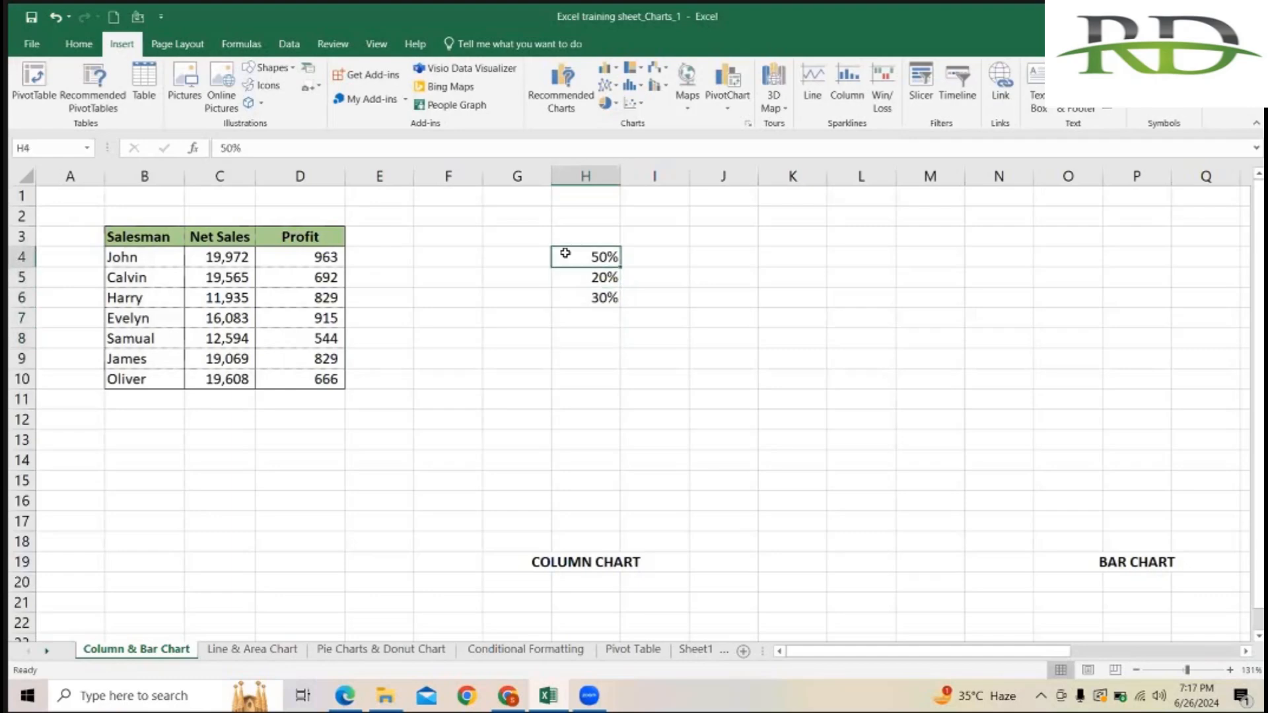
click(572, 114)
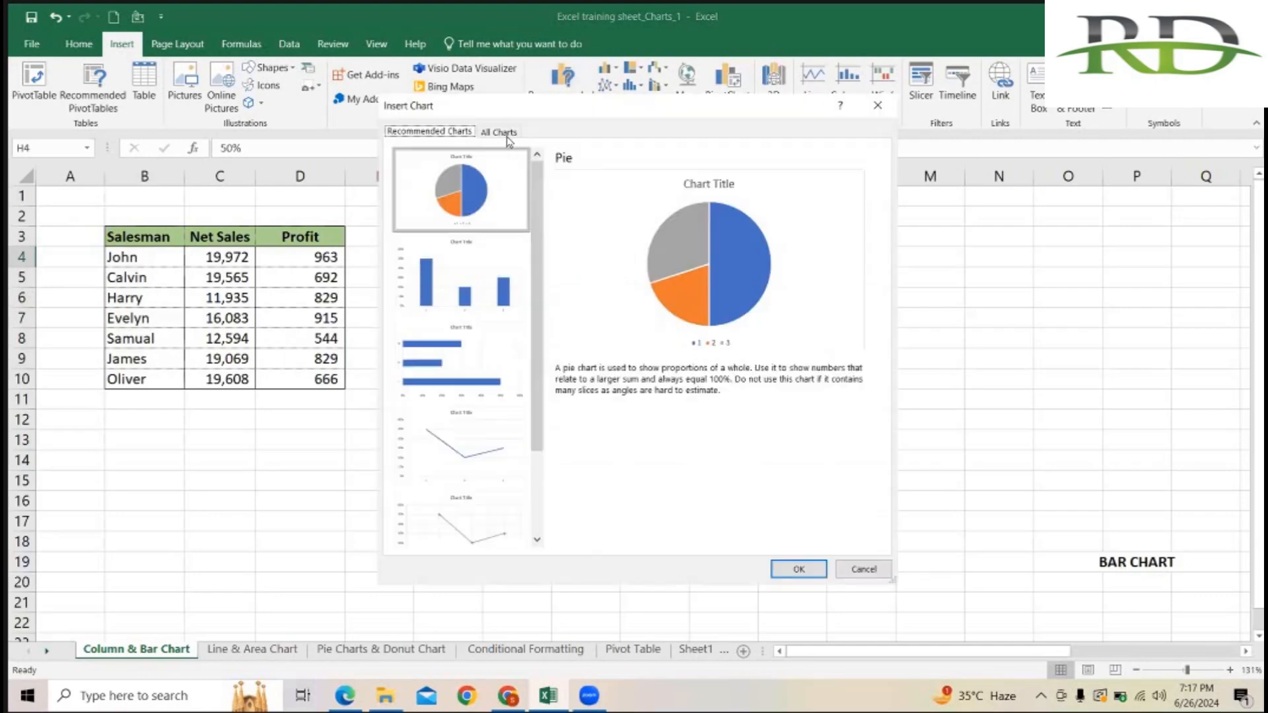
click(504, 132)
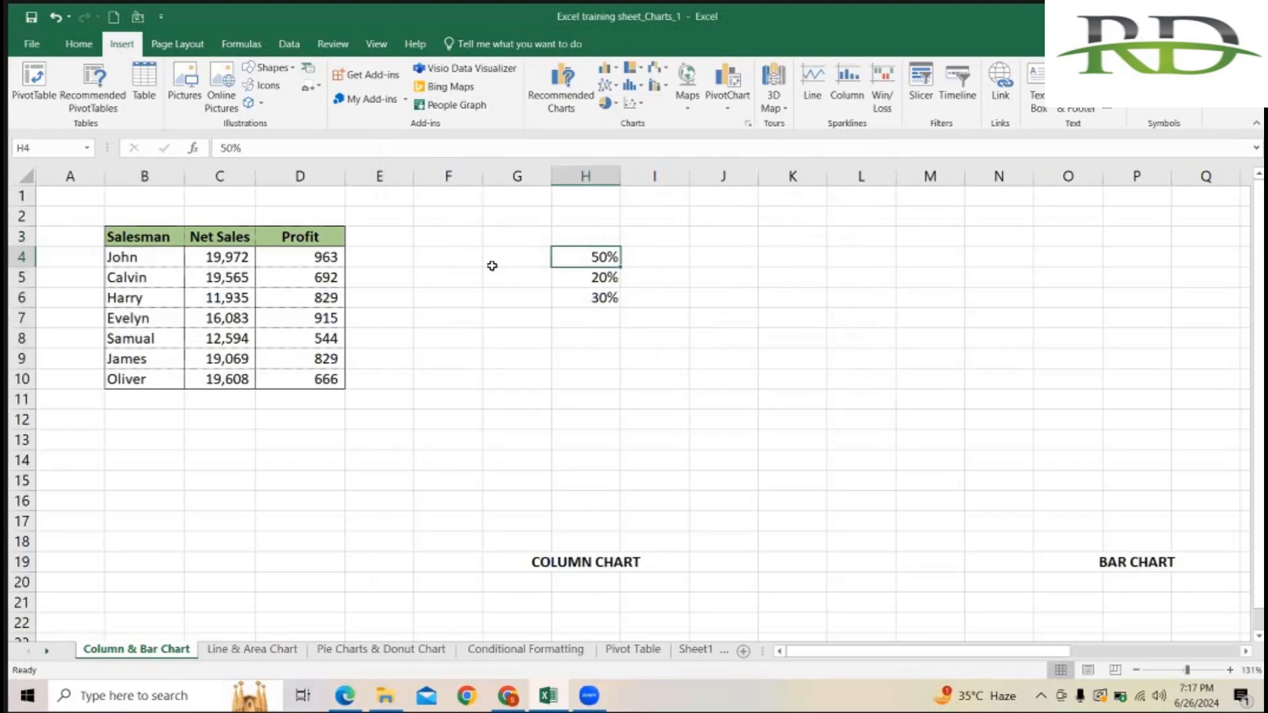
click(462, 339)
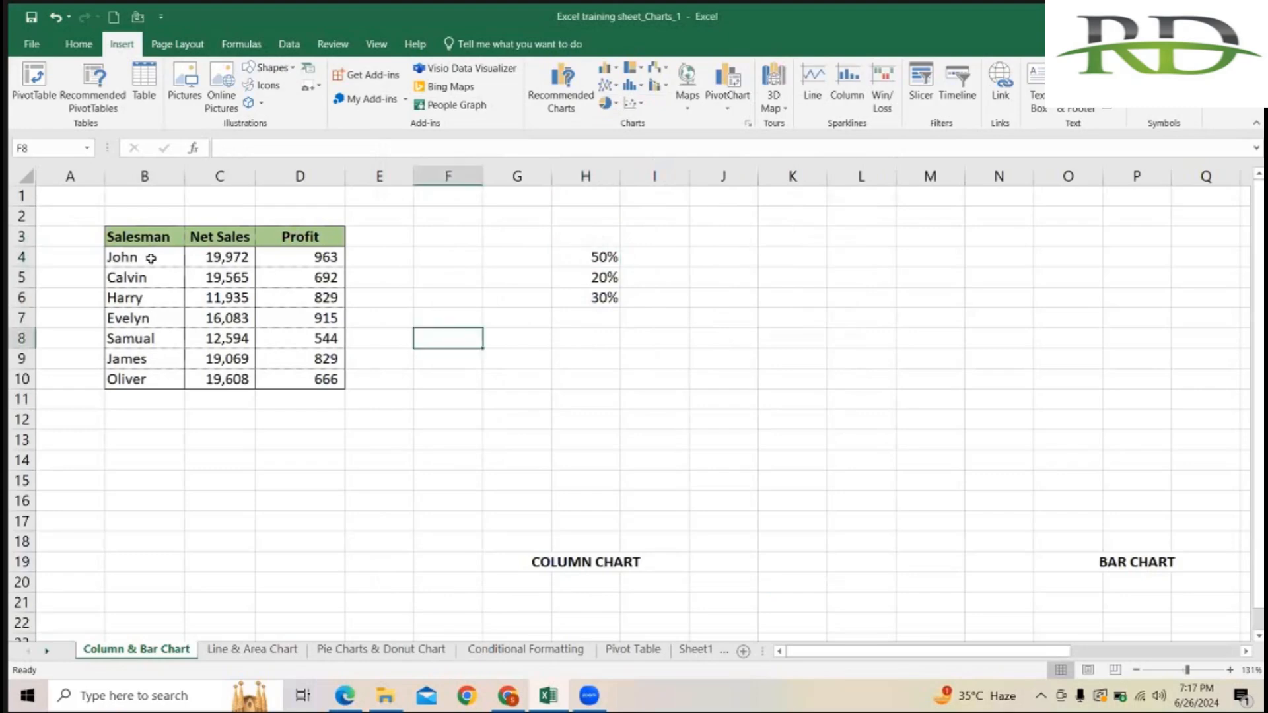
Insert a clustered column chart of the Salesman and Net Sales data in B3:C10
drag(134, 233, 224, 318)
key(shift+Down)
key(shift+Down)
key(shift+Down)
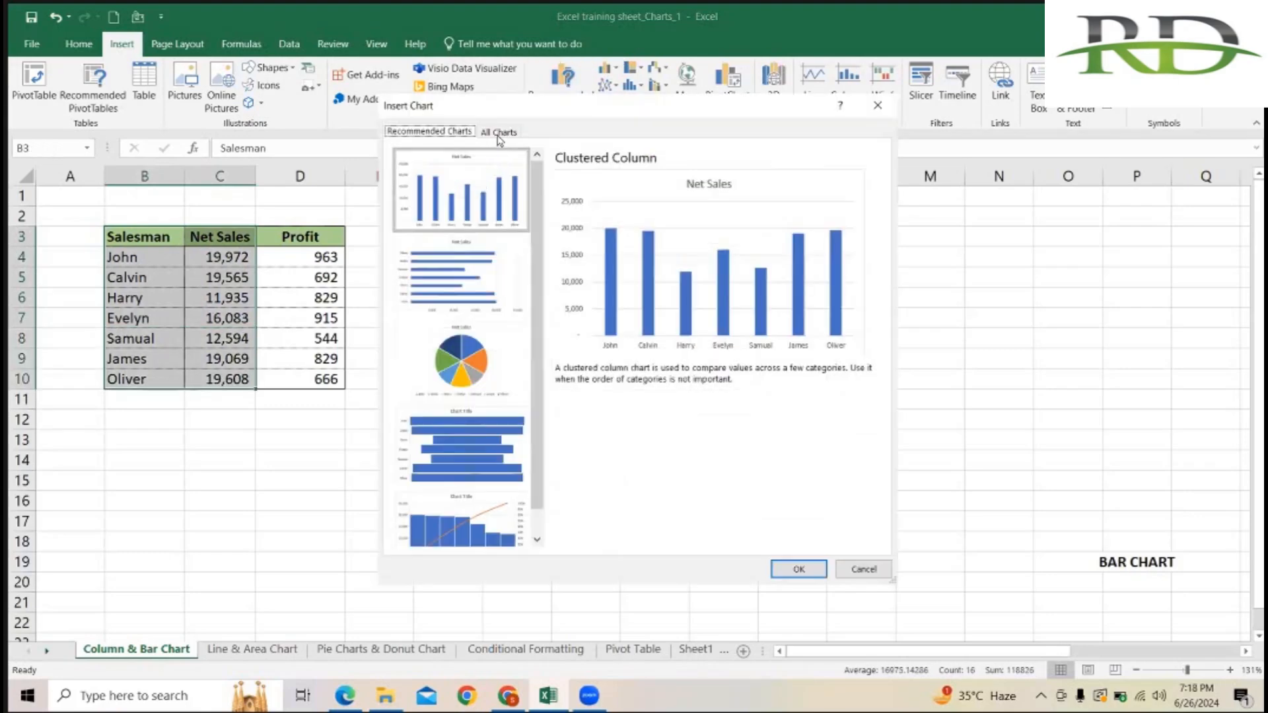
click(498, 133)
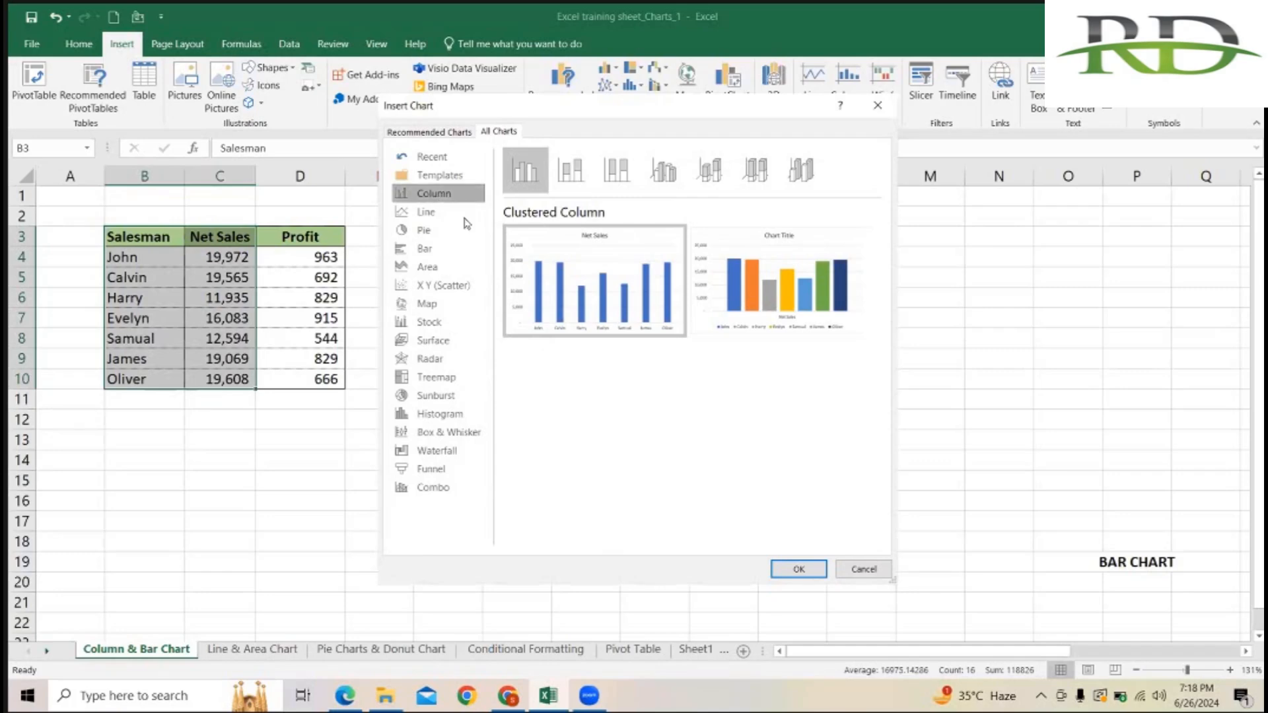
click(797, 566)
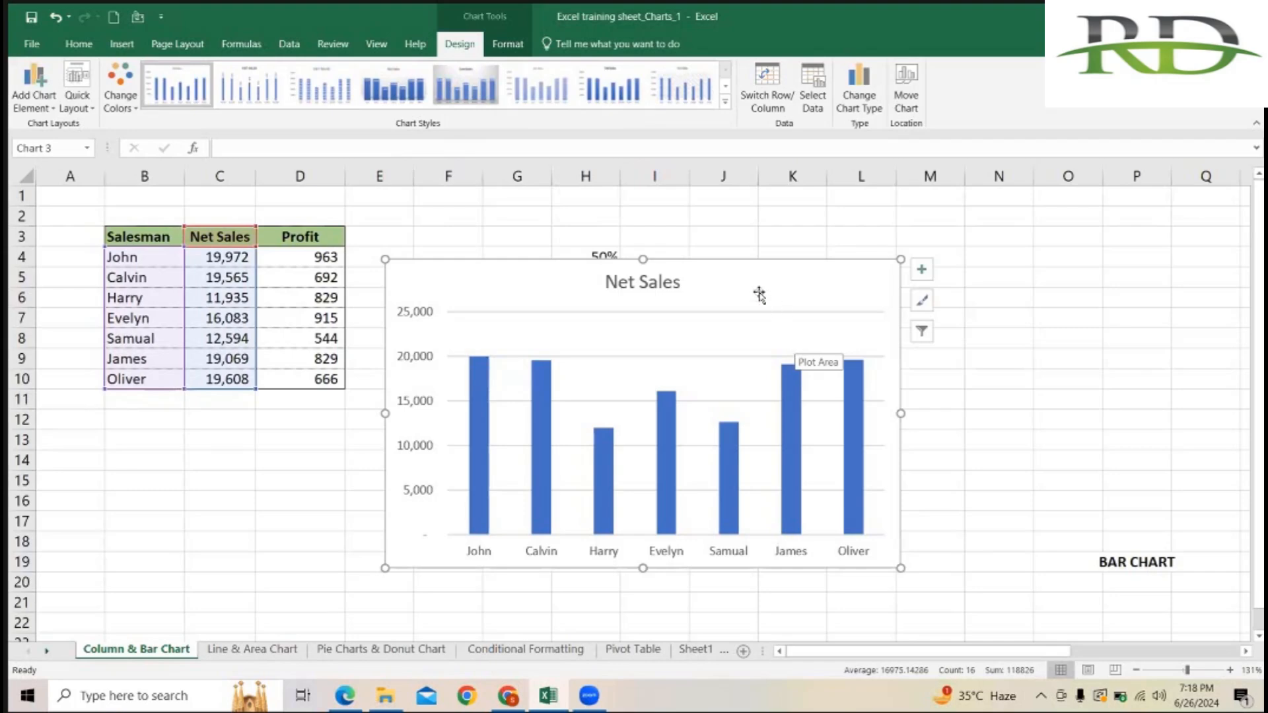
Move the Net Sales chart above the COLUMN CHART label and shrink it to span about columns F to K
drag(756, 290, 786, 235)
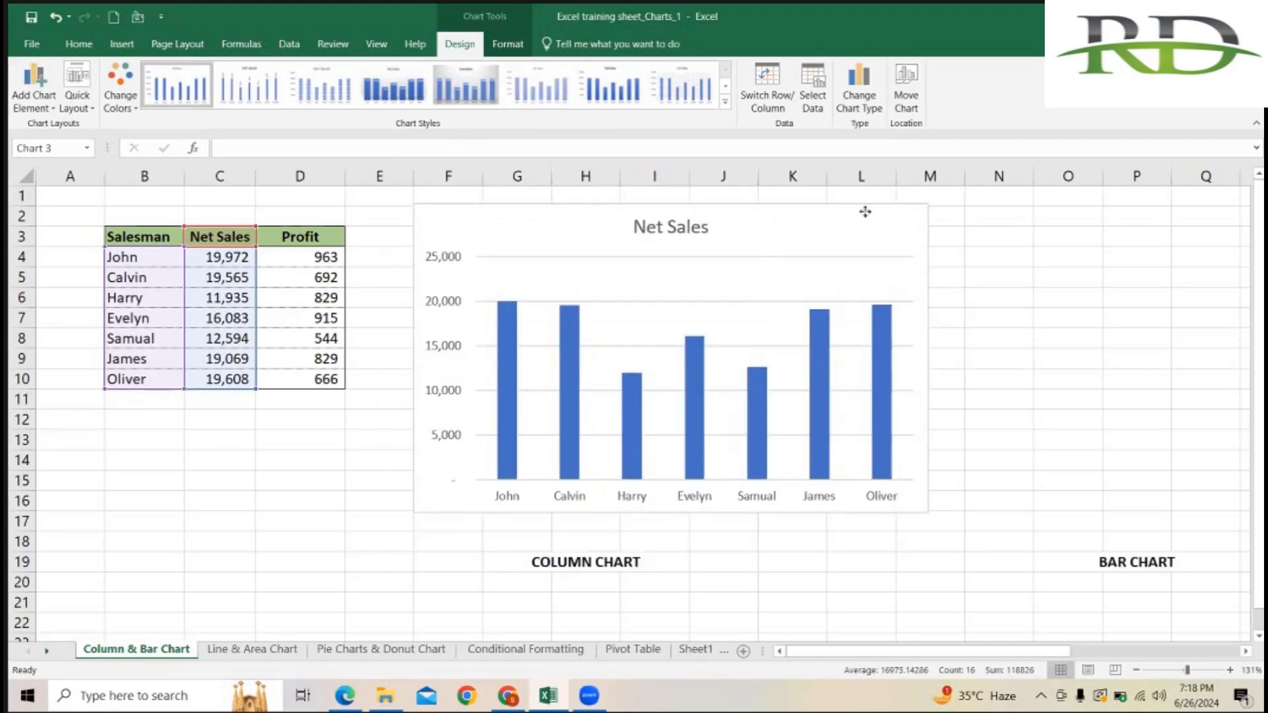
click(929, 204)
mouse_move(929, 204)
mouse_down()
mouse_move(764, 249)
mouse_move(744, 222)
mouse_up()
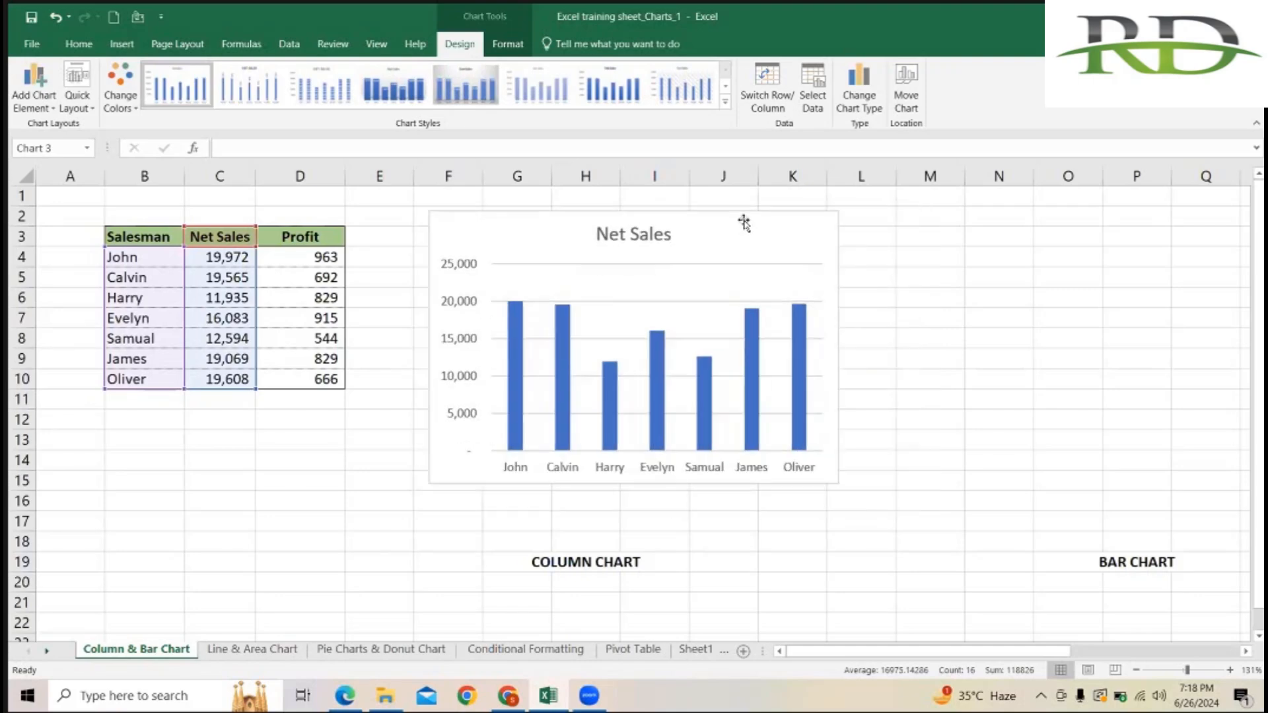
click(743, 223)
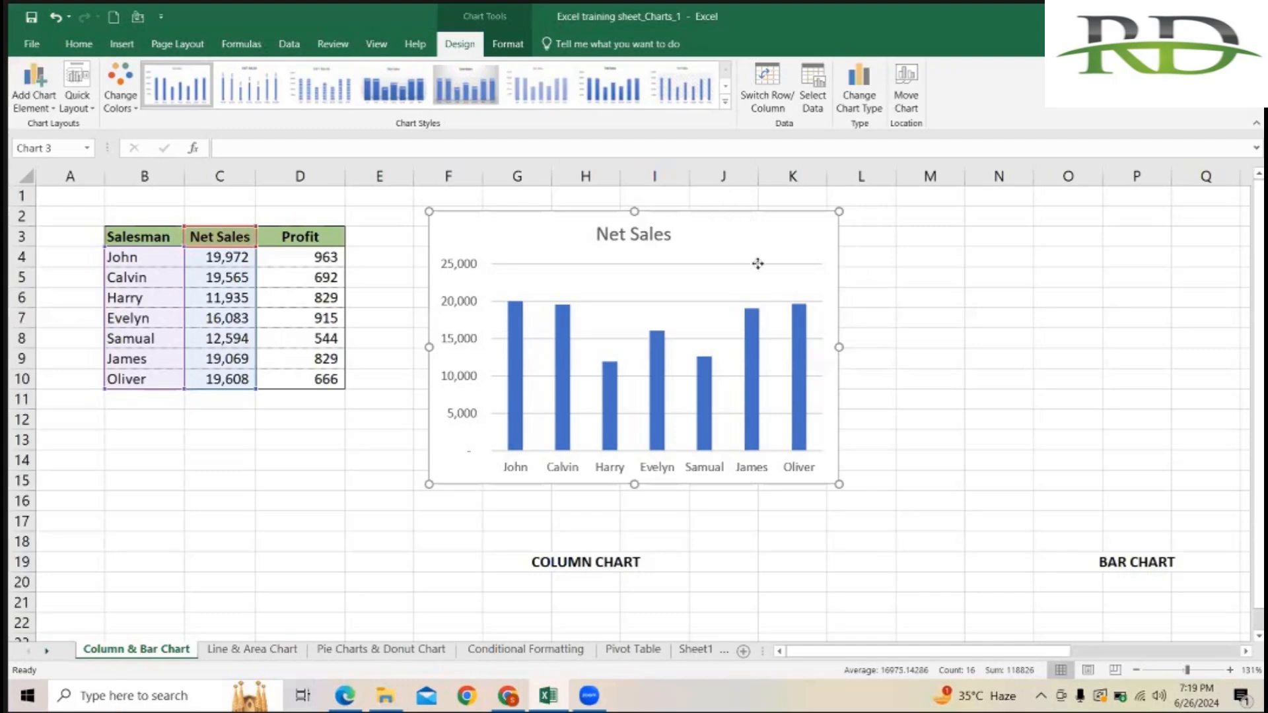
mouse_move(770, 235)
mouse_down()
mouse_move(762, 210)
mouse_move(764, 243)
mouse_up()
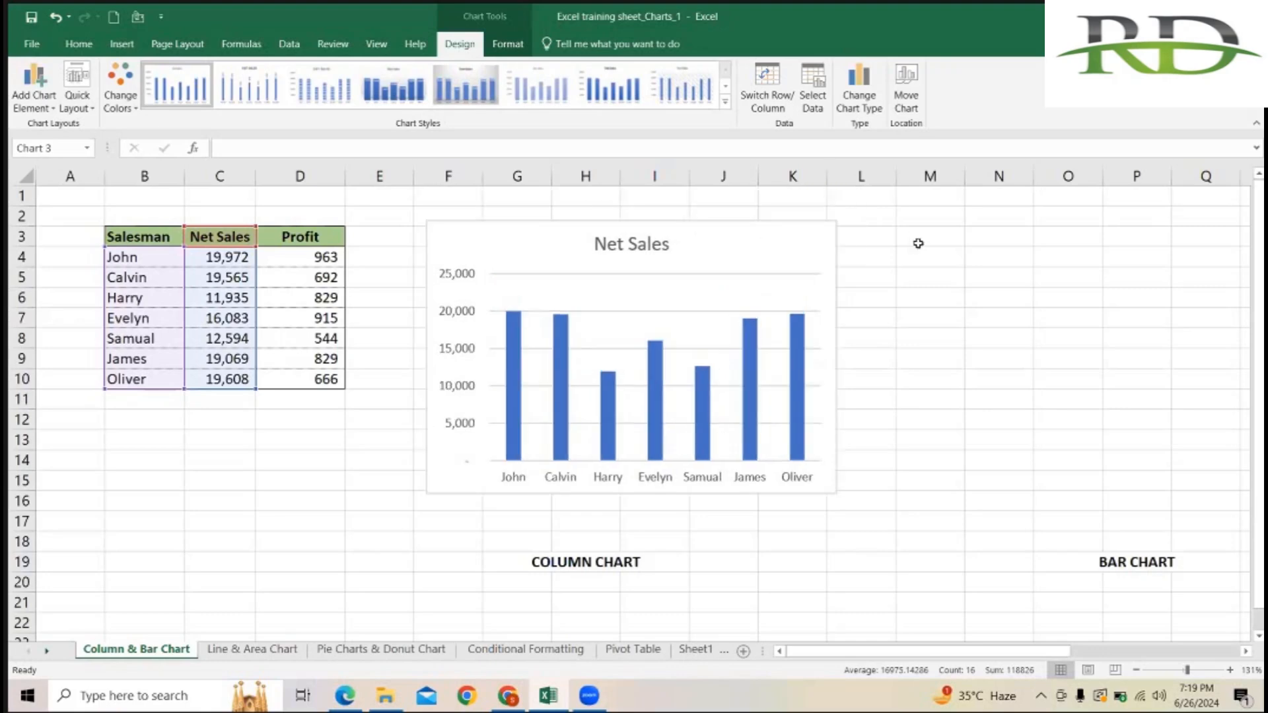
Delete the resized Net Sales column chart
click(741, 234)
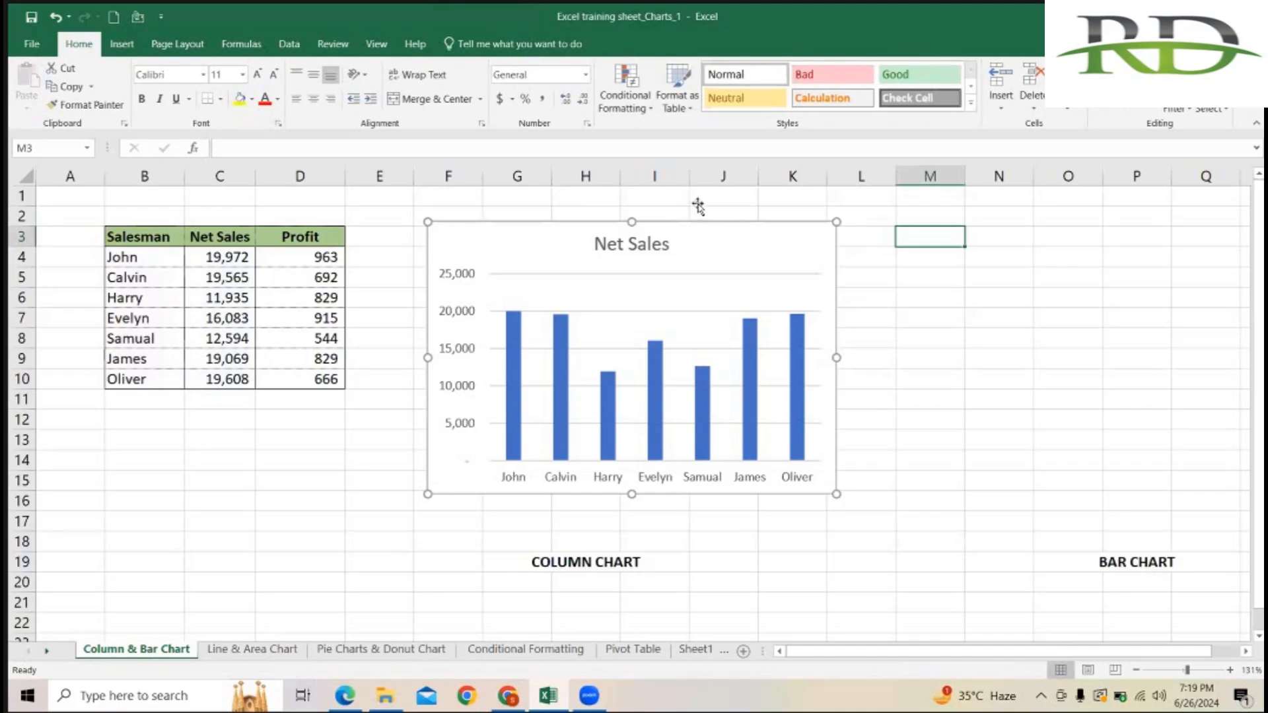
click(952, 276)
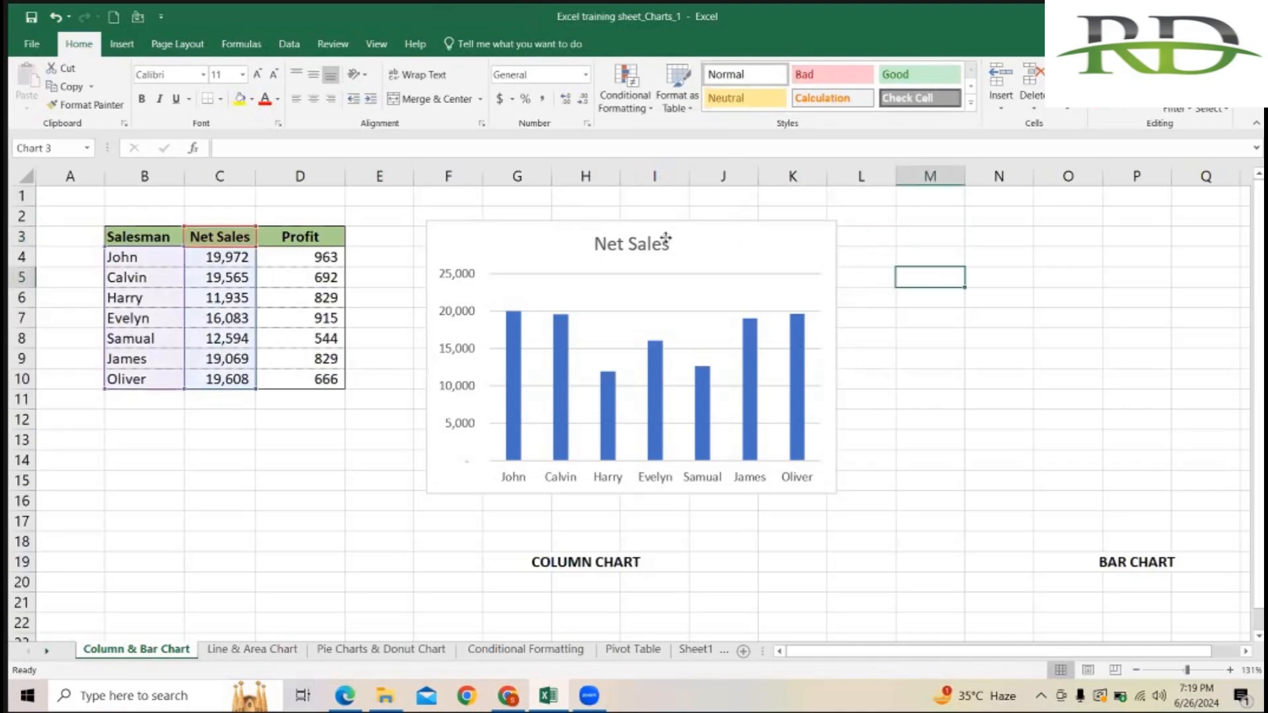
click(597, 222)
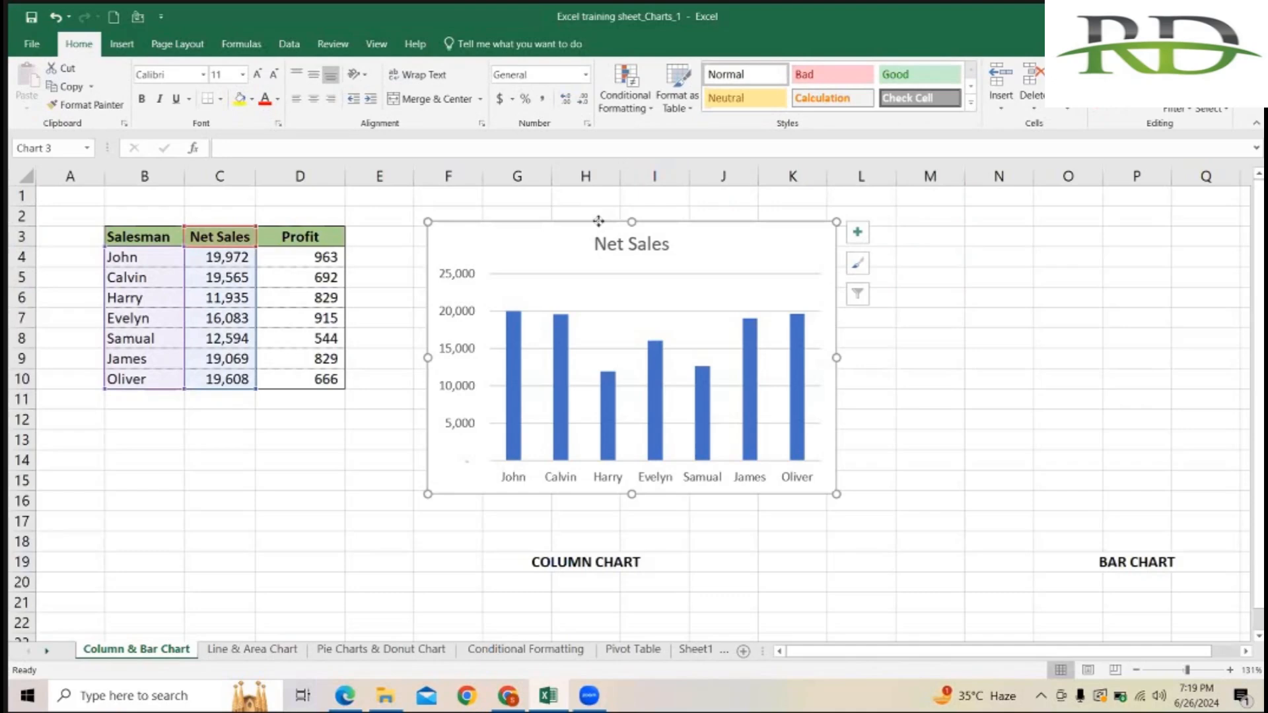
key(Delete)
click(555, 237)
Insert a new clustered column chart from B3:C10 and move it up to about row 1, above the COLUMN CHART label
drag(111, 246, 214, 380)
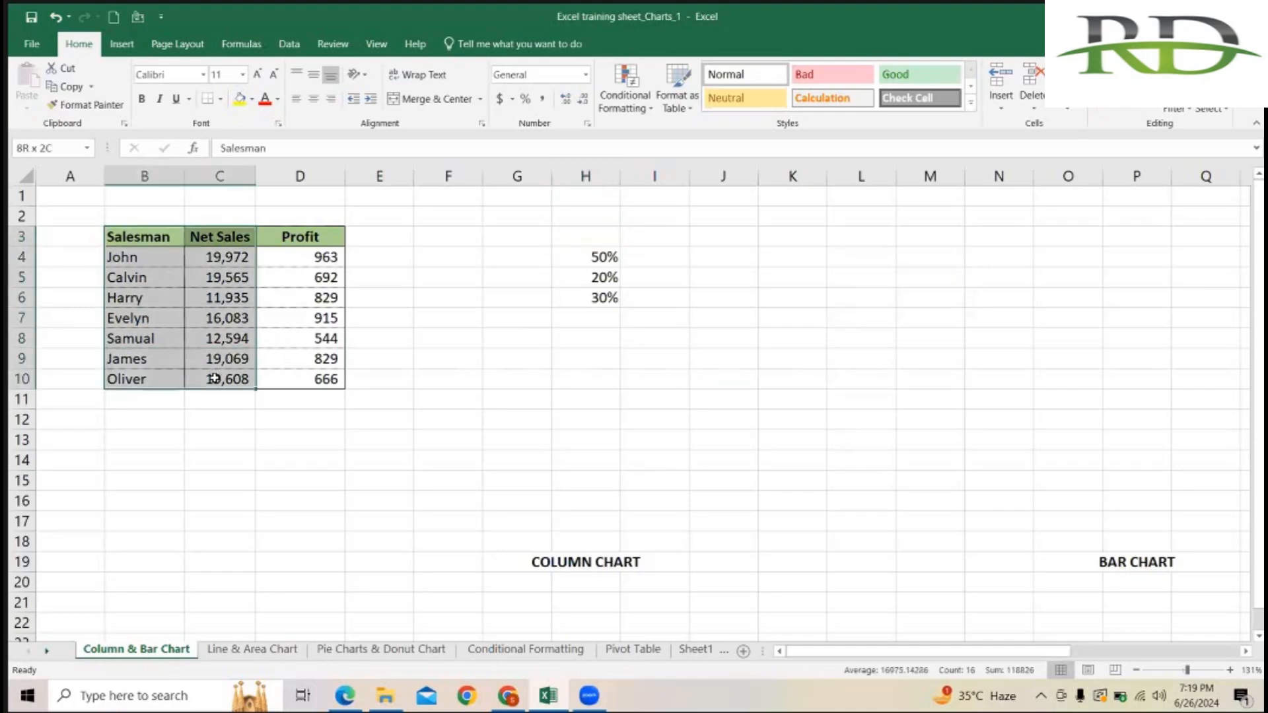
click(124, 46)
click(560, 99)
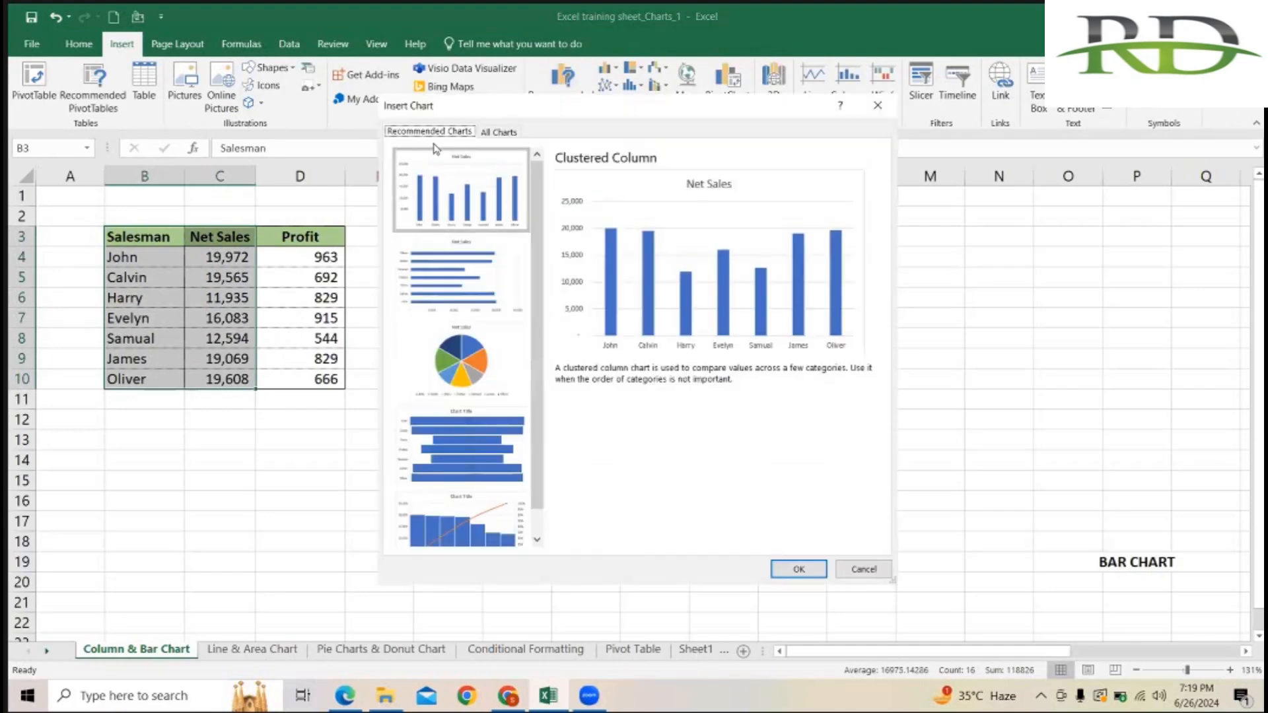
click(498, 134)
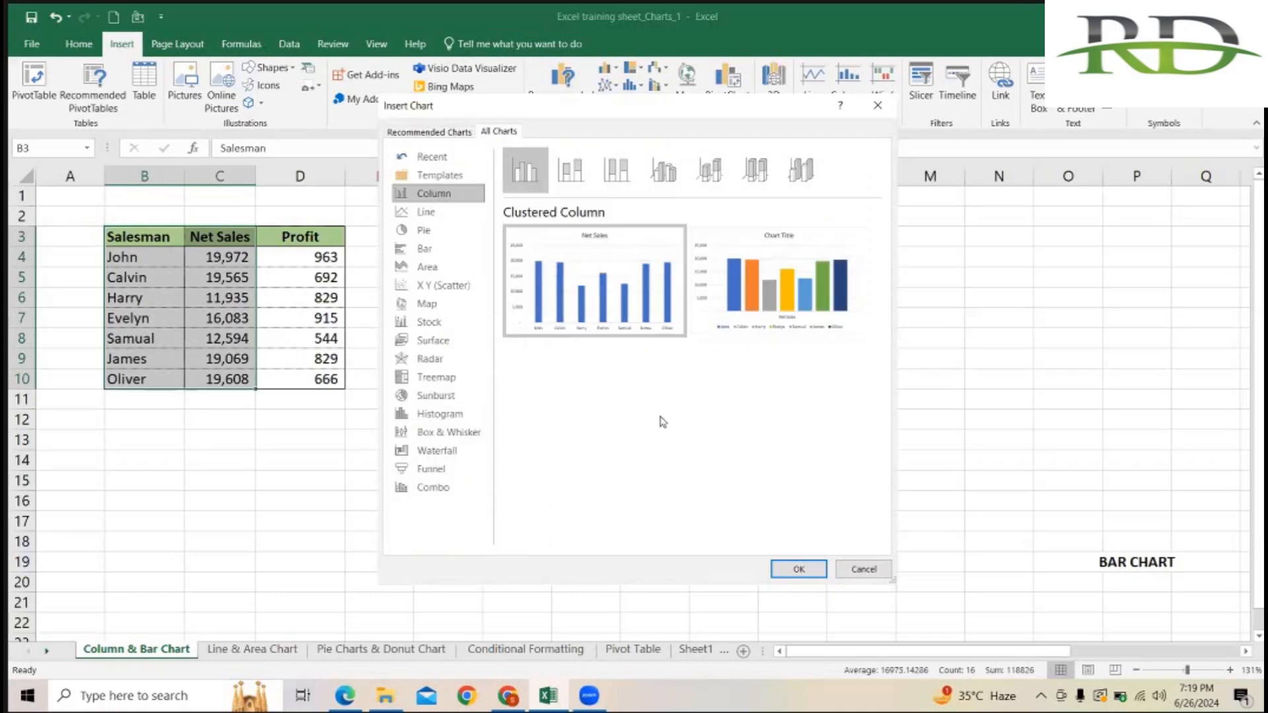
click(800, 569)
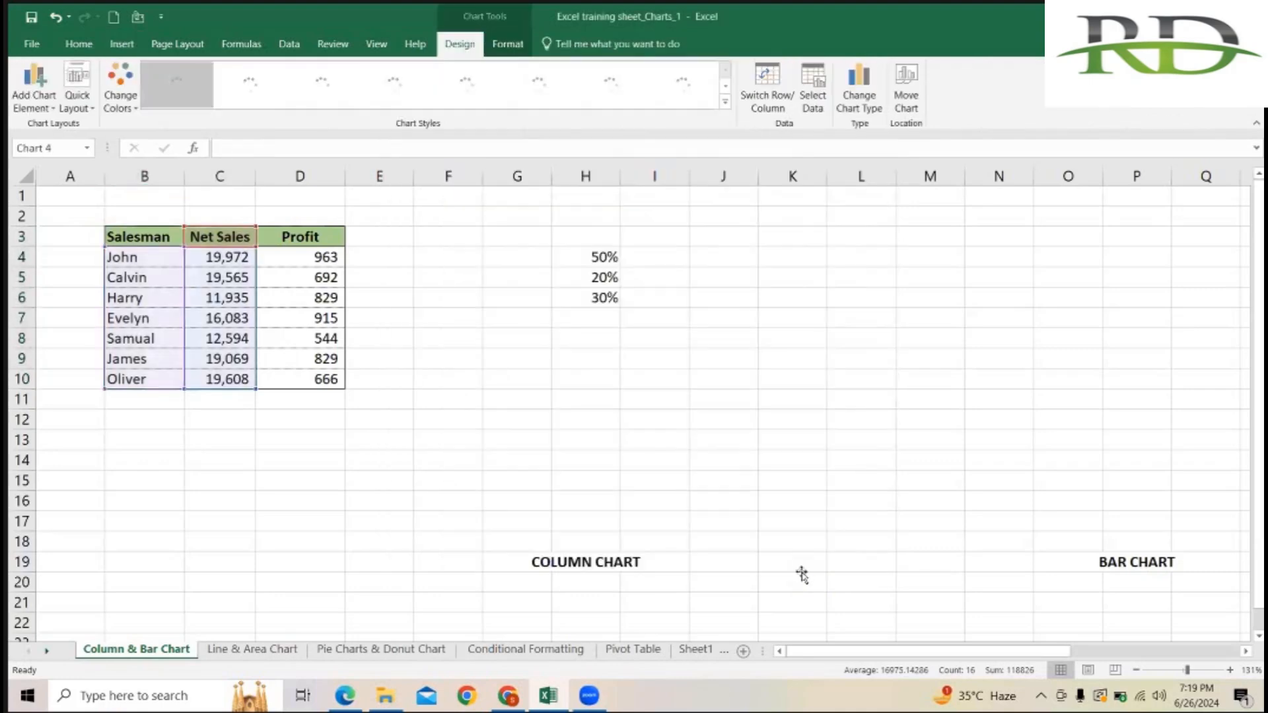
mouse_move(716, 274)
mouse_down()
mouse_move(715, 215)
mouse_move(705, 258)
mouse_move(725, 222)
mouse_up()
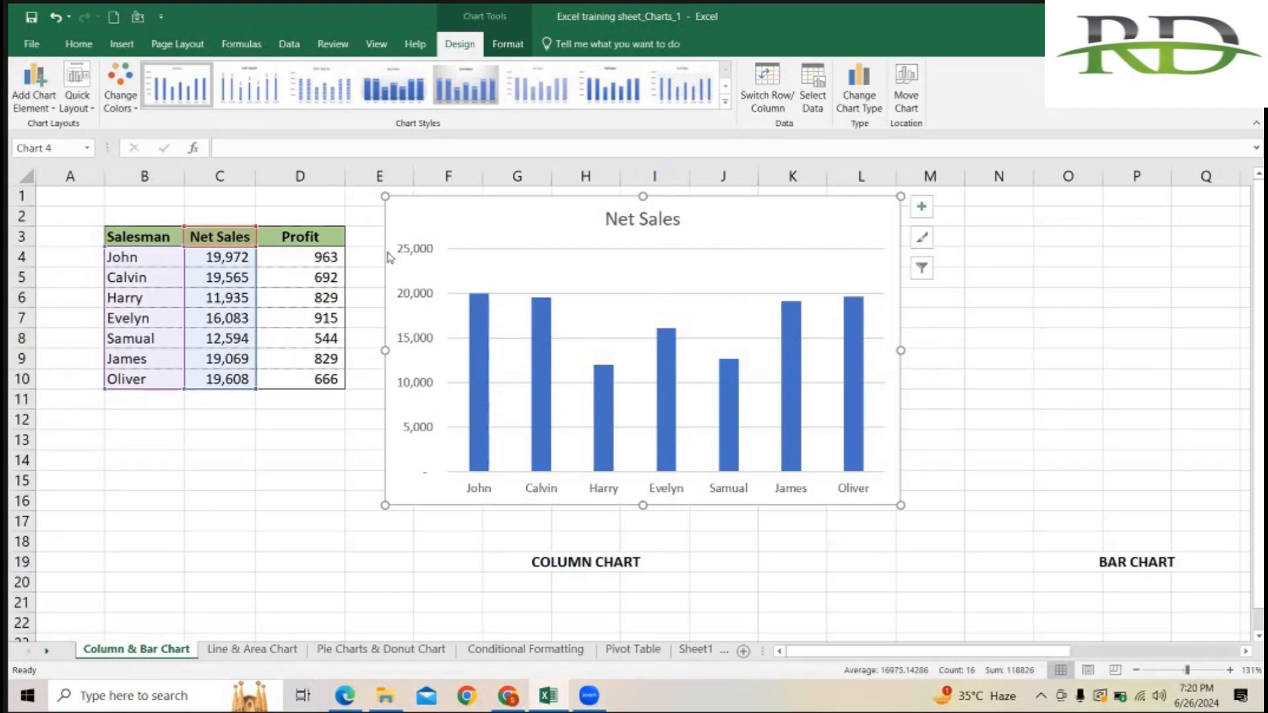
Delete the Net Sales column chart beside the salesman table
click(196, 257)
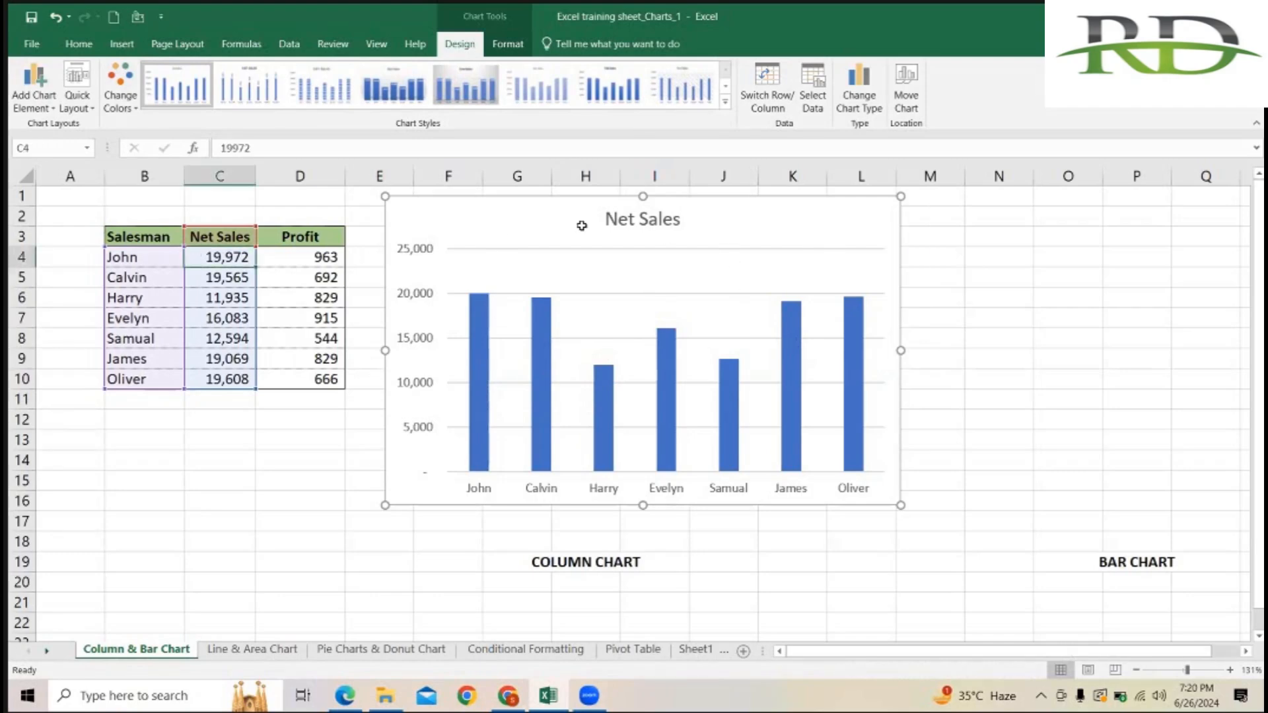
click(740, 204)
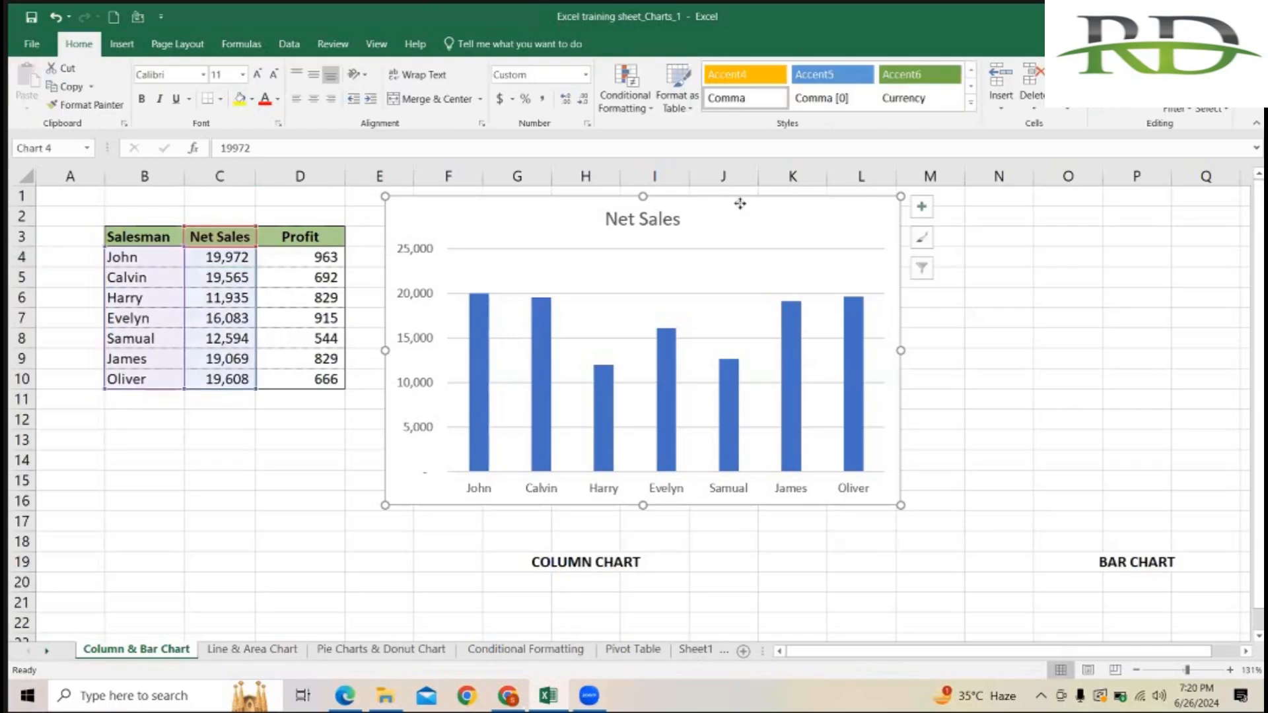
click(739, 205)
key(Delete)
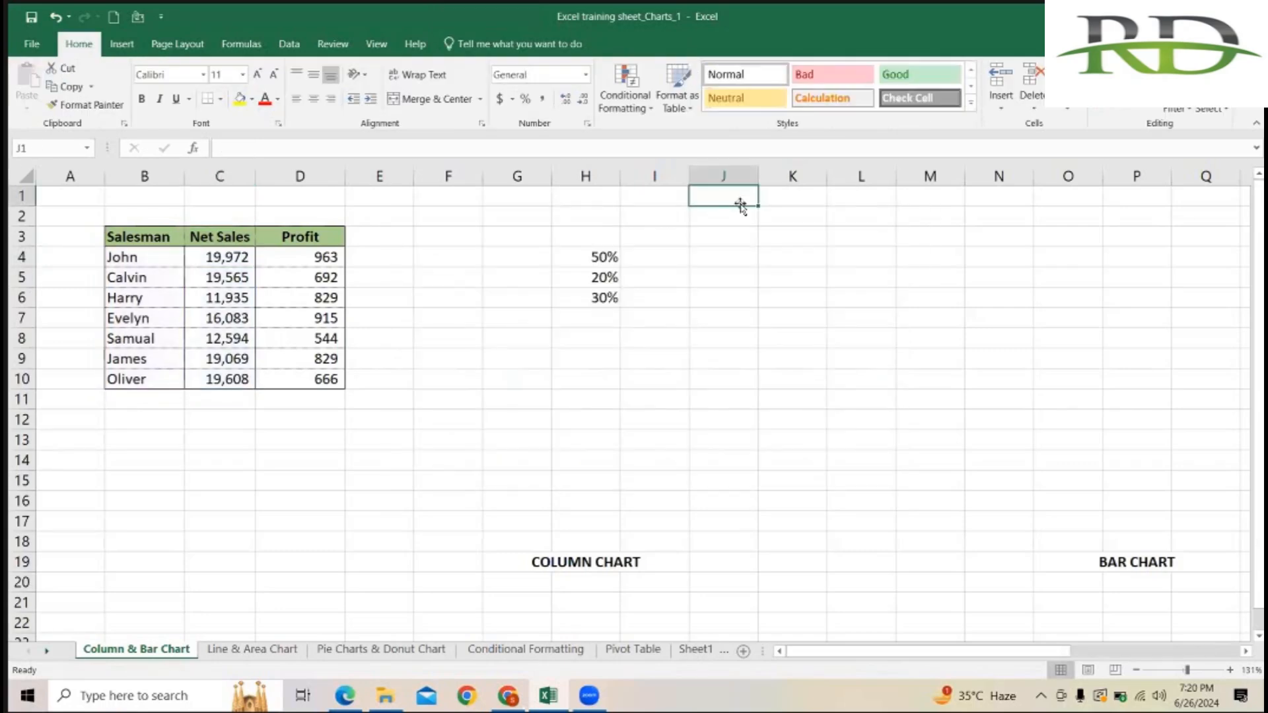
click(431, 342)
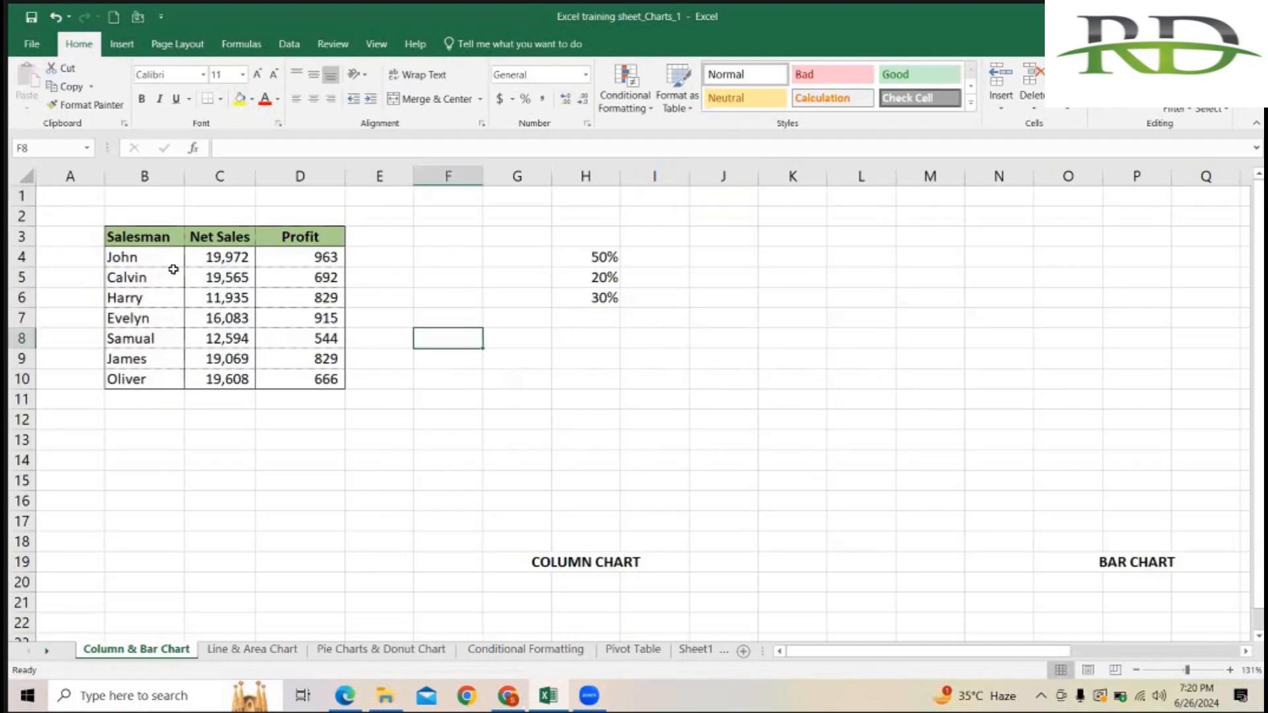
Copy the Salesman and Net Sales data in B3:C10 and paste it as values only at K5
drag(143, 241, 210, 380)
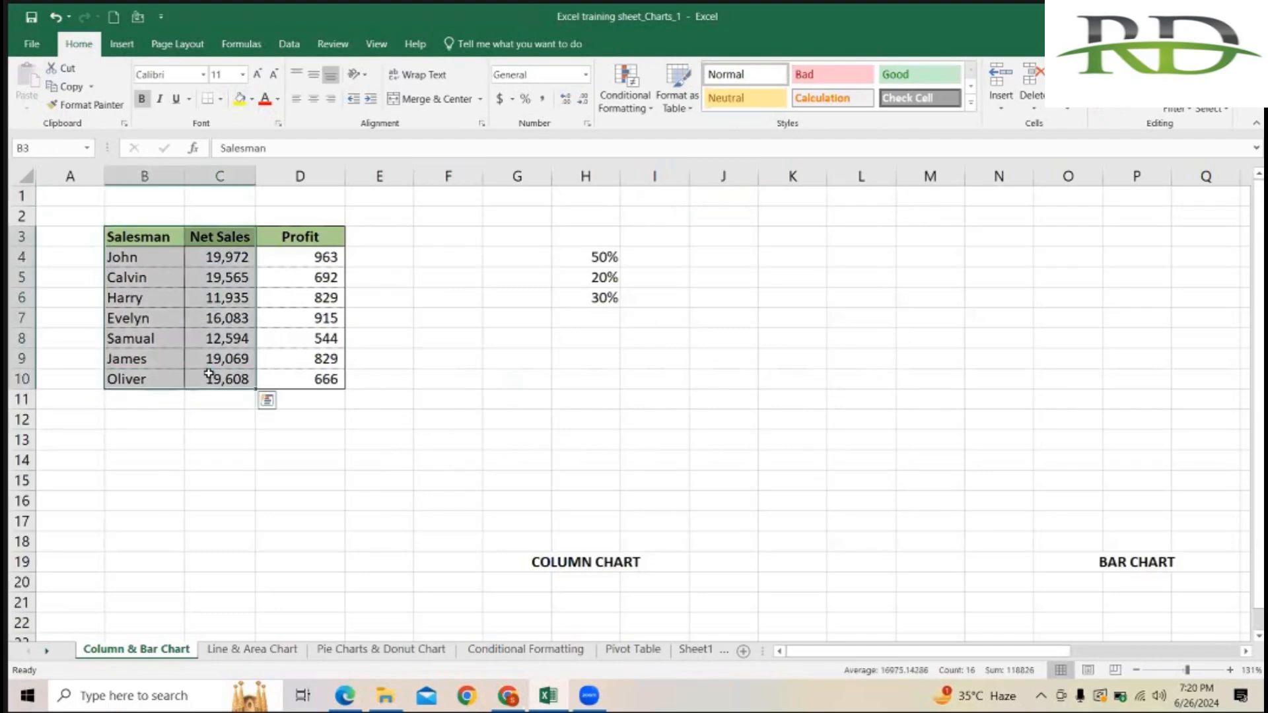
key(ctrl+c)
click(799, 274)
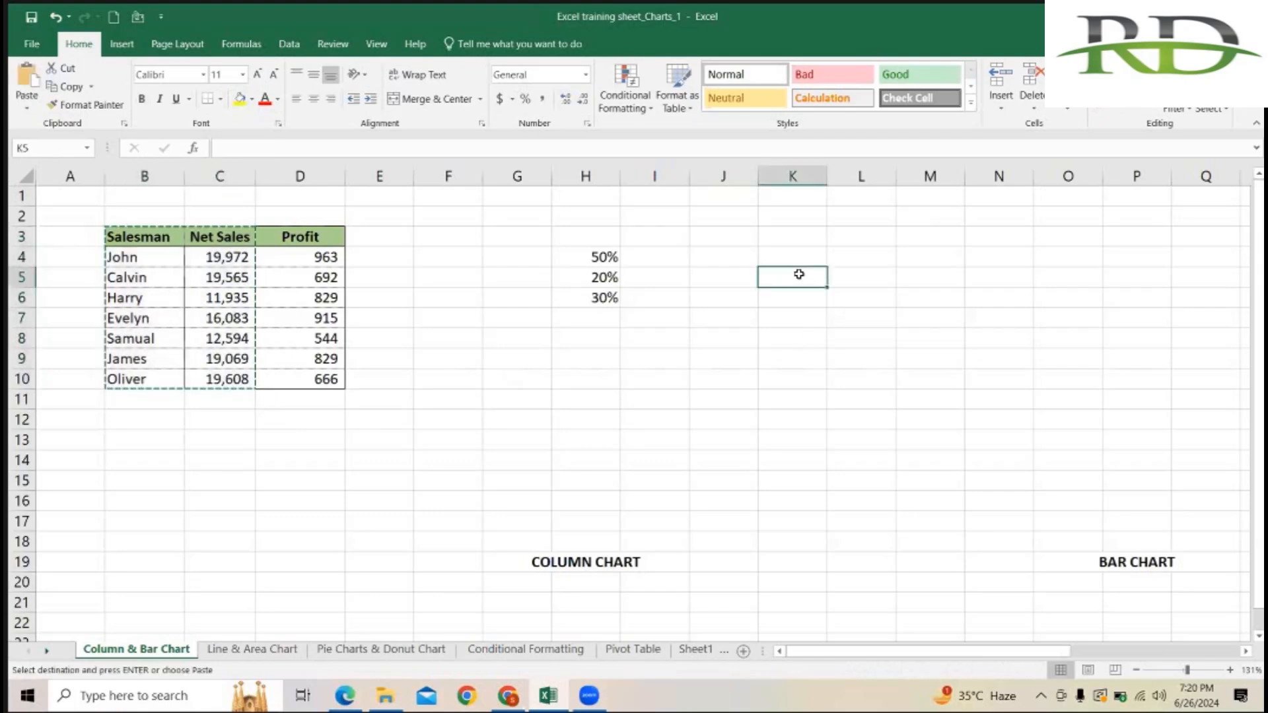
right_click(799, 273)
click(858, 345)
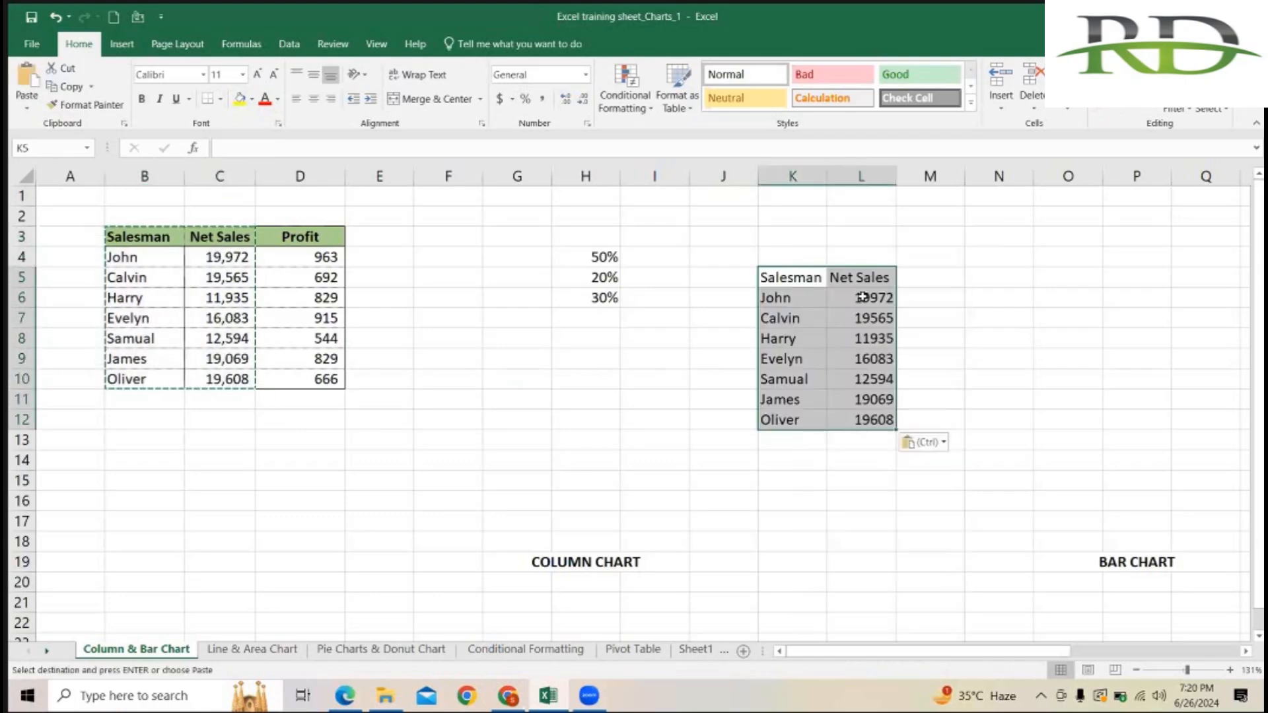
Sort the pasted salesman table at K5 by Net Sales from largest to smallest
click(862, 297)
click(1167, 112)
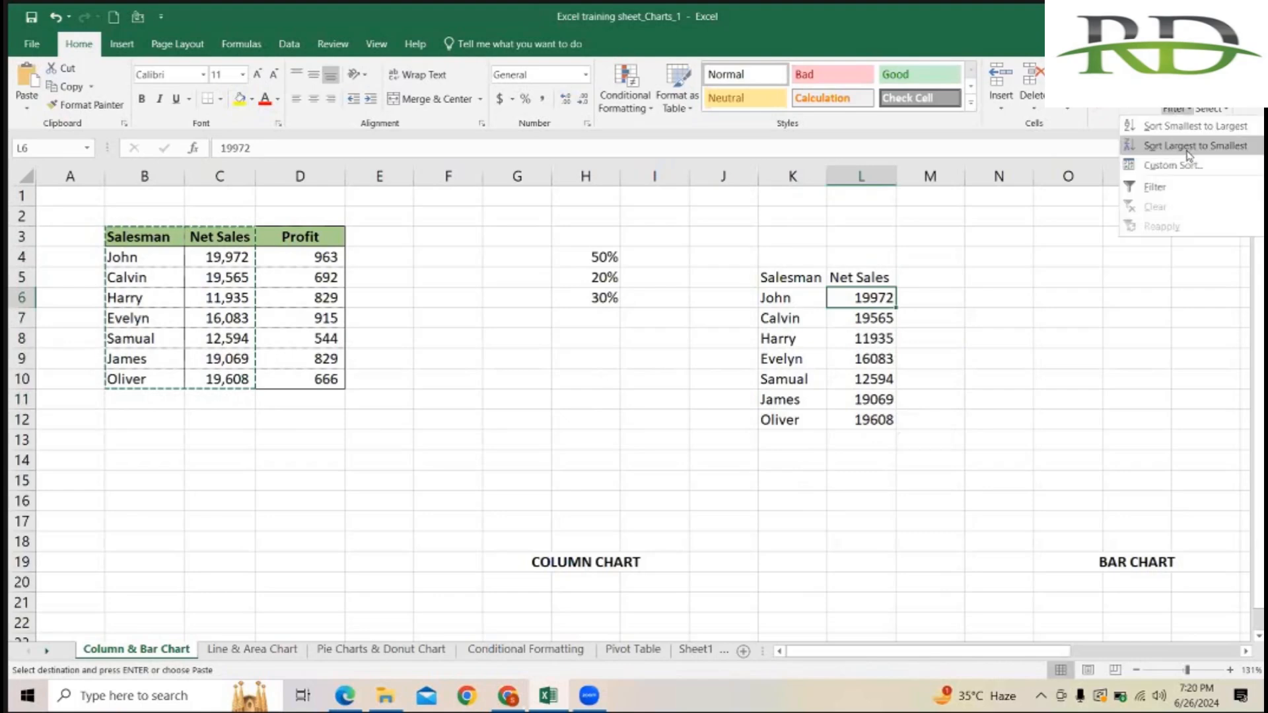
click(1186, 148)
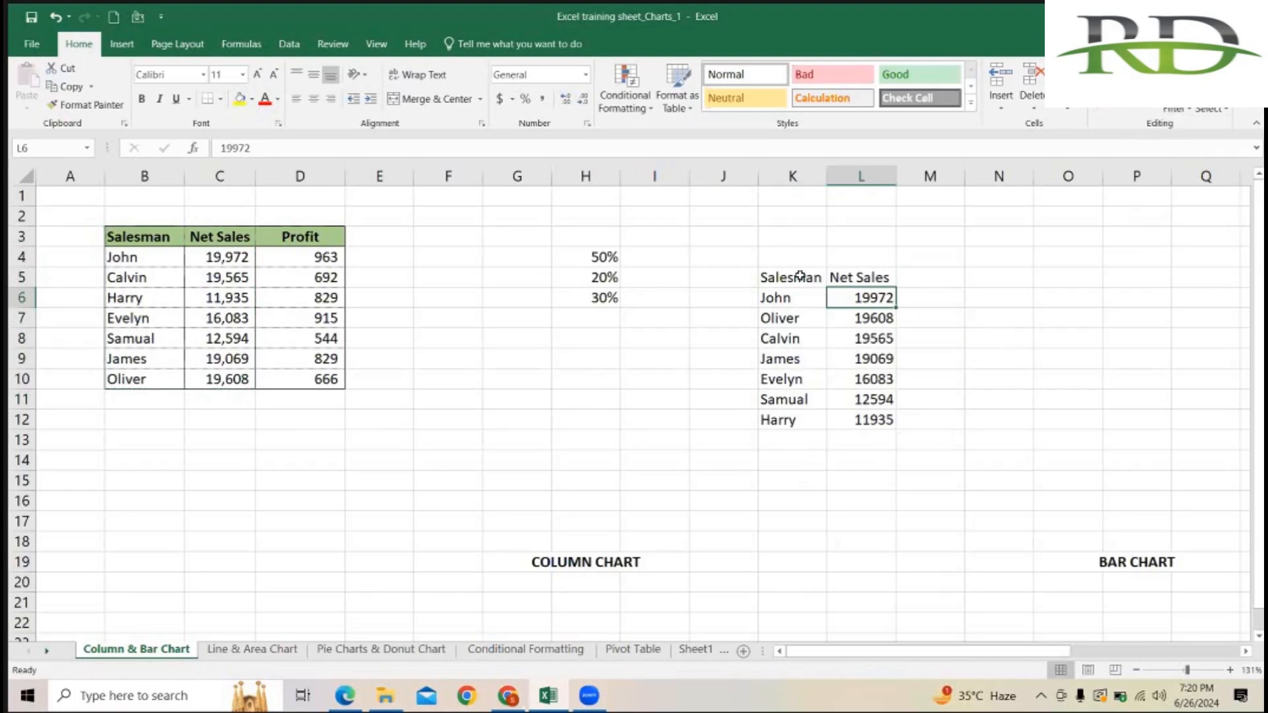
Insert a clustered column chart from the sorted data in K5:L12 and move it over that table, starting at about row 5
drag(800, 276, 858, 419)
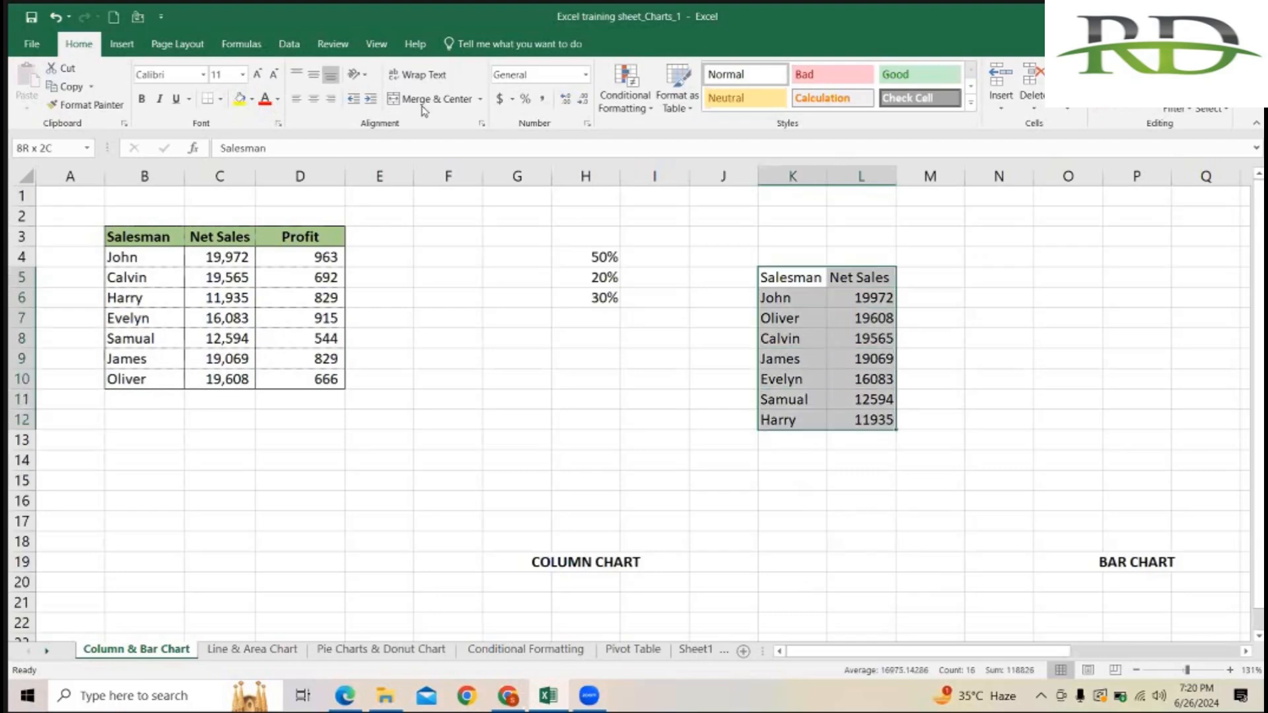
click(140, 47)
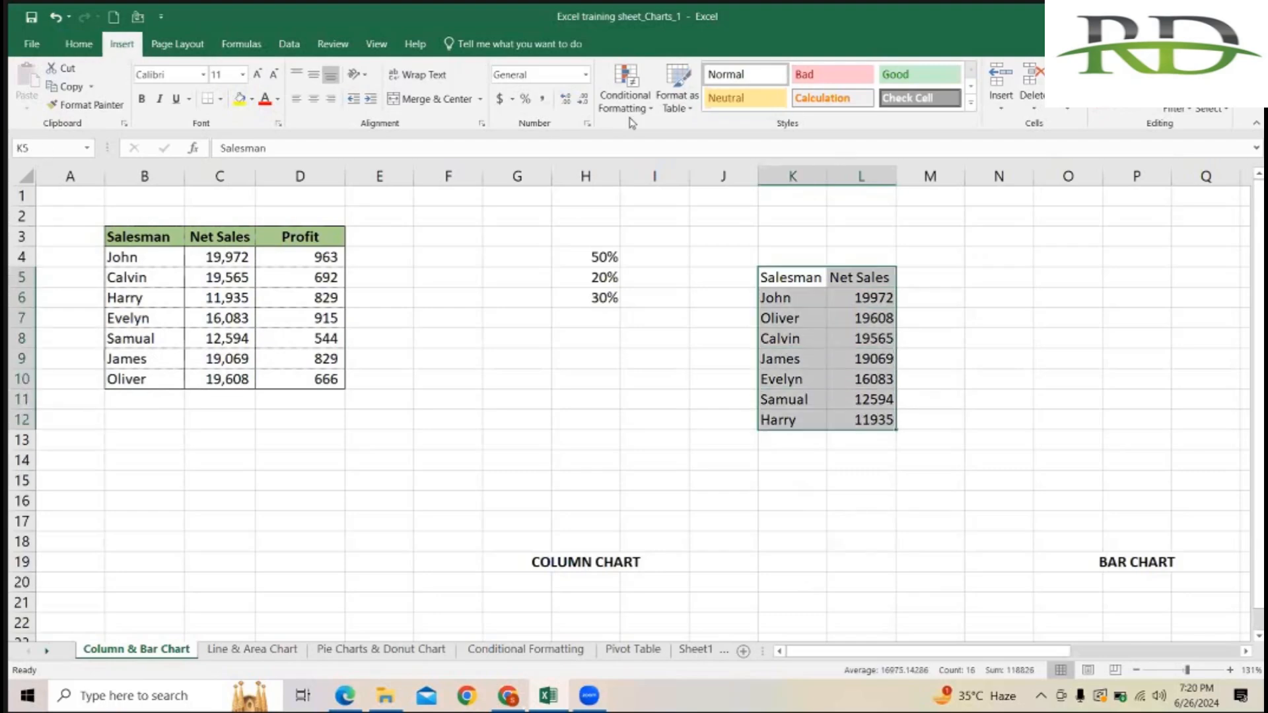
click(562, 92)
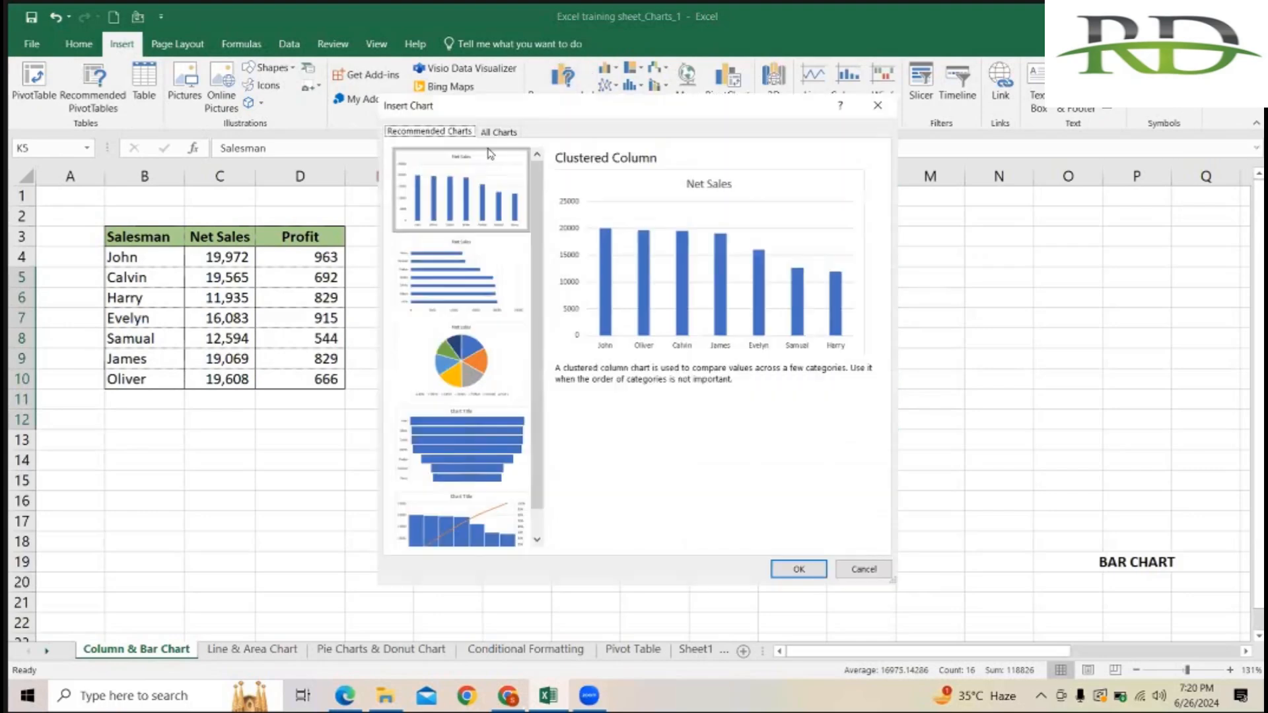
key(ctrl+Tab)
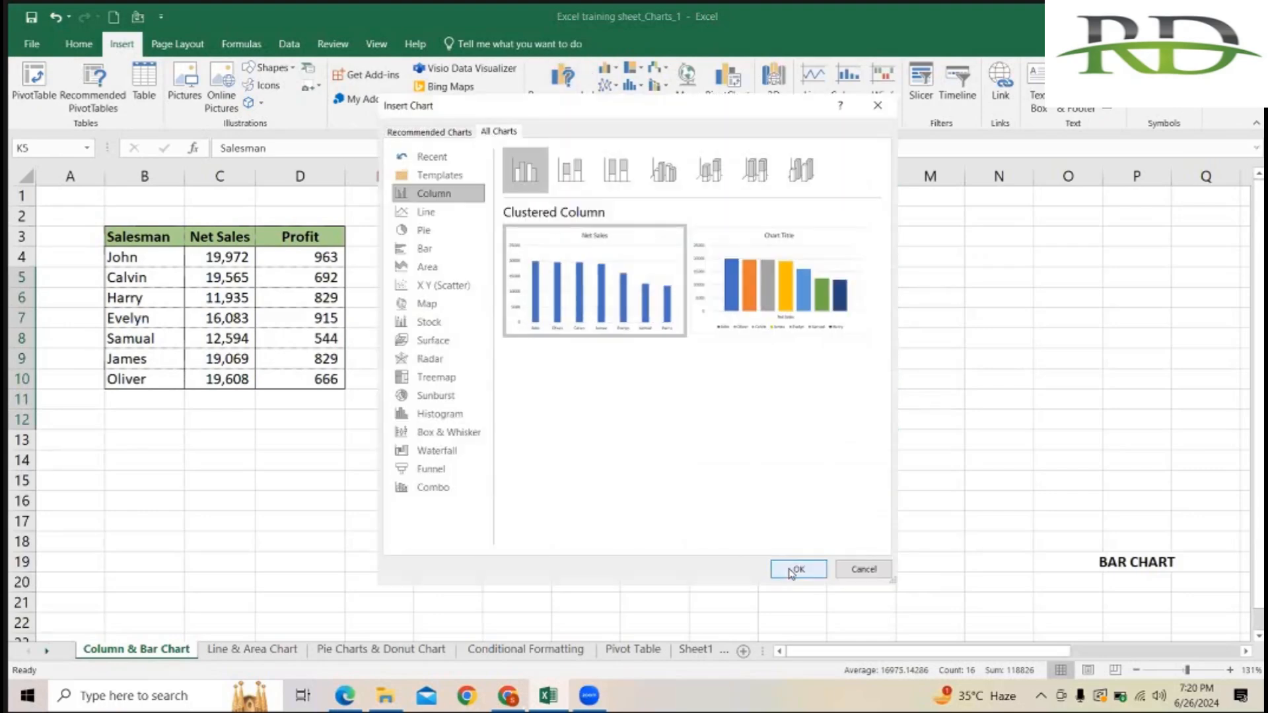
click(796, 567)
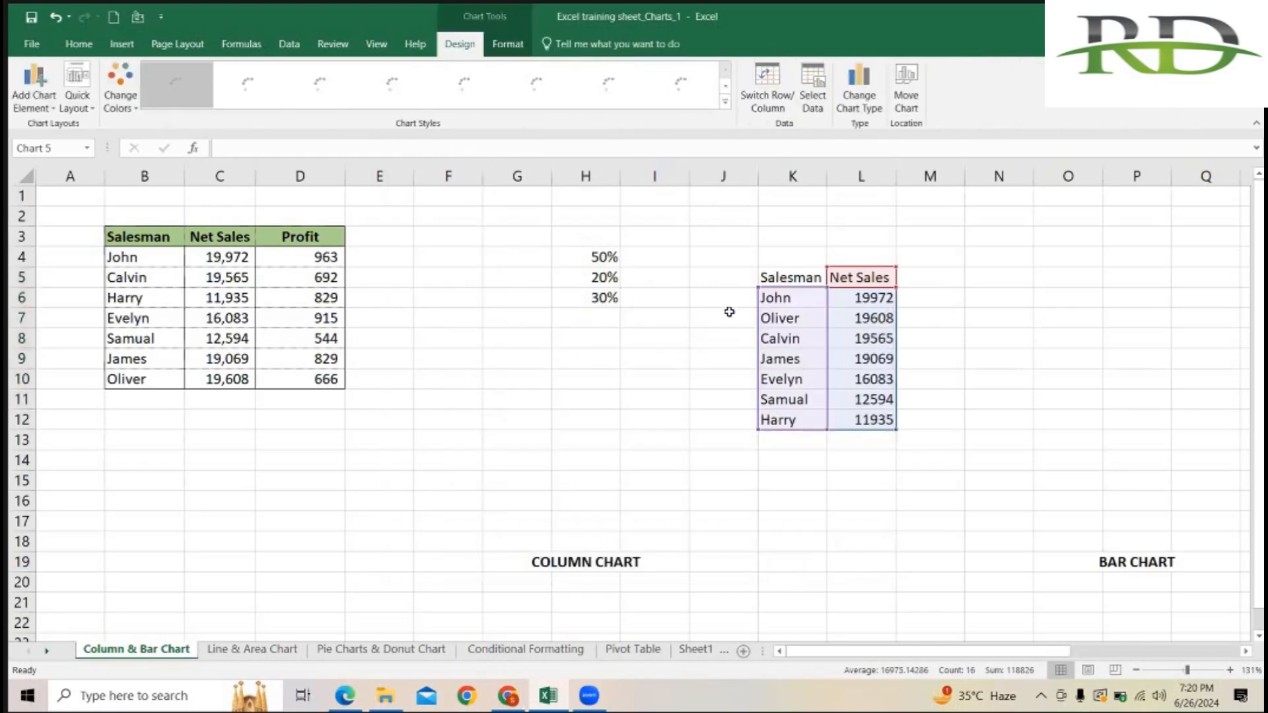
drag(708, 276, 840, 270)
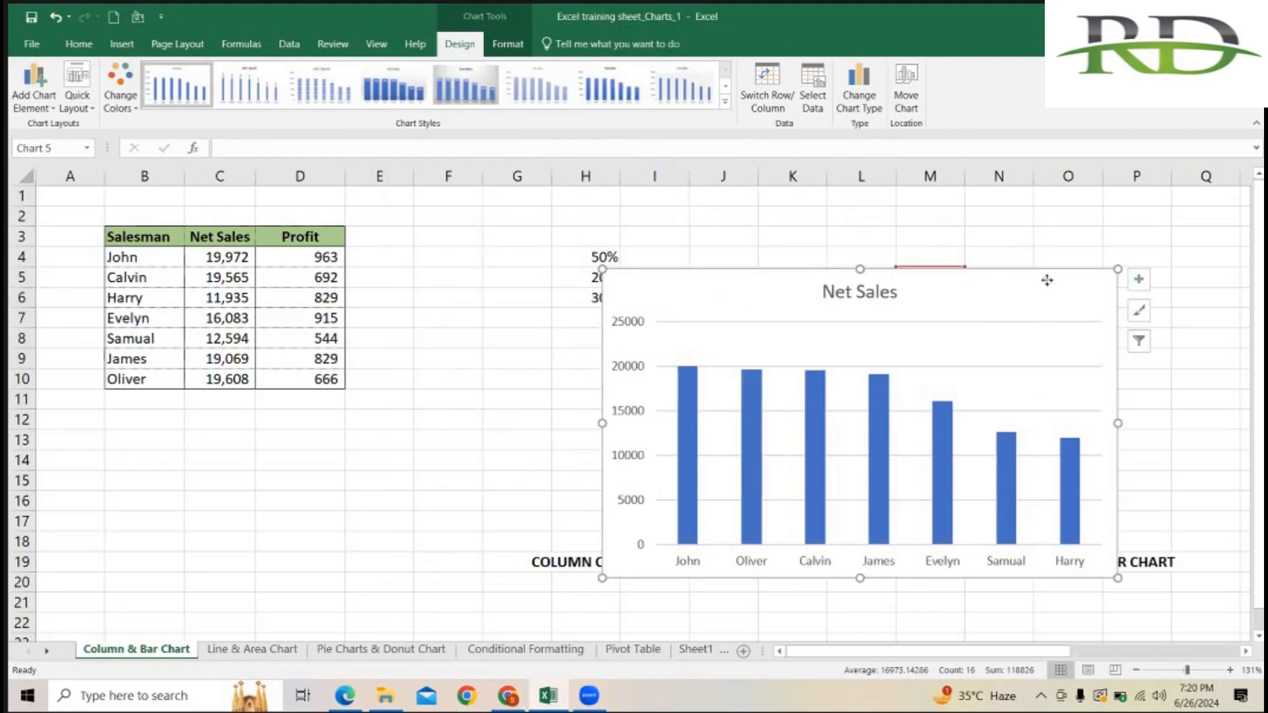
Try moving the Net Sales chart up to about row 2, and undo the most recent changes
drag(1059, 267, 1120, 213)
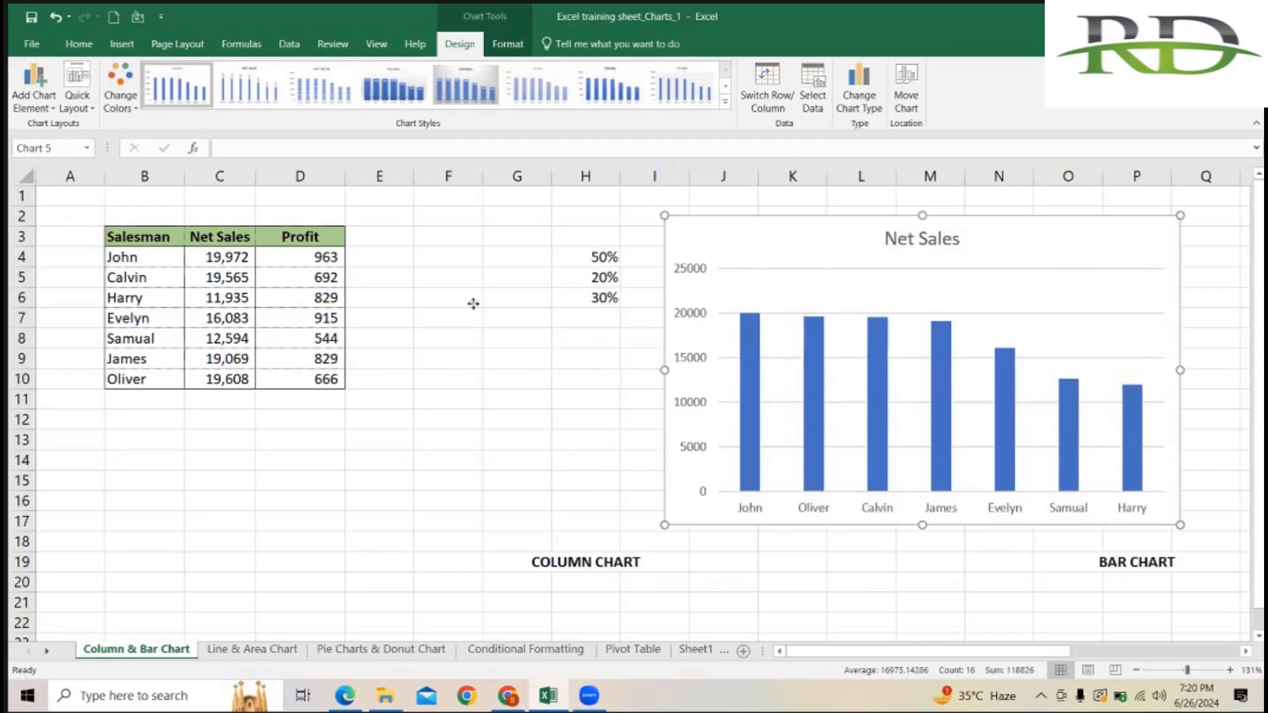
click(555, 320)
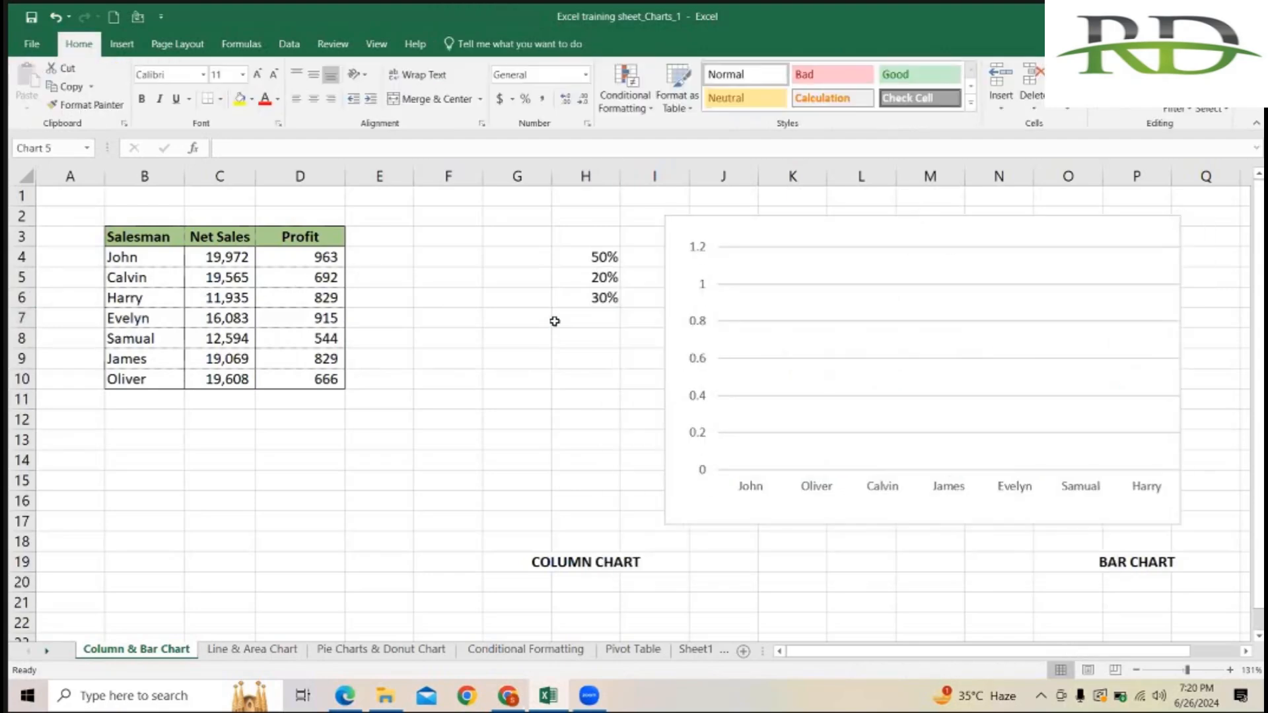
key(ctrl+z)
key(ctrl+z)
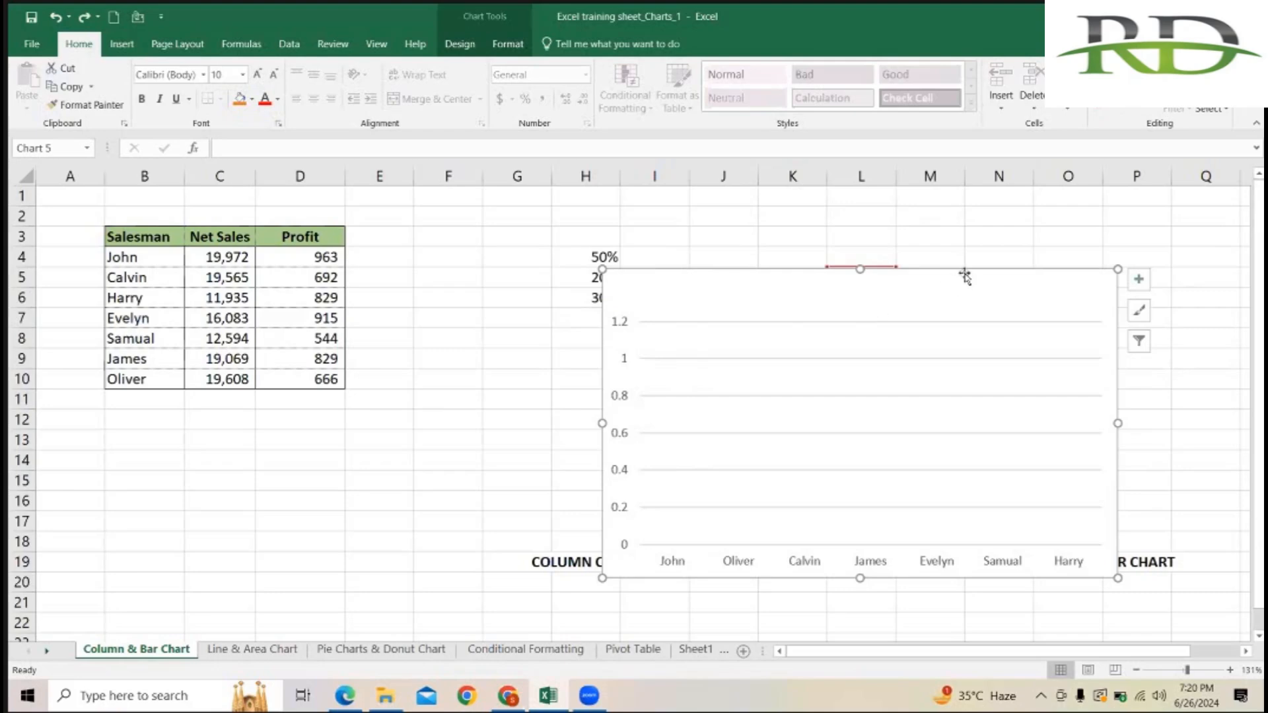
key(ctrl+z)
click(975, 229)
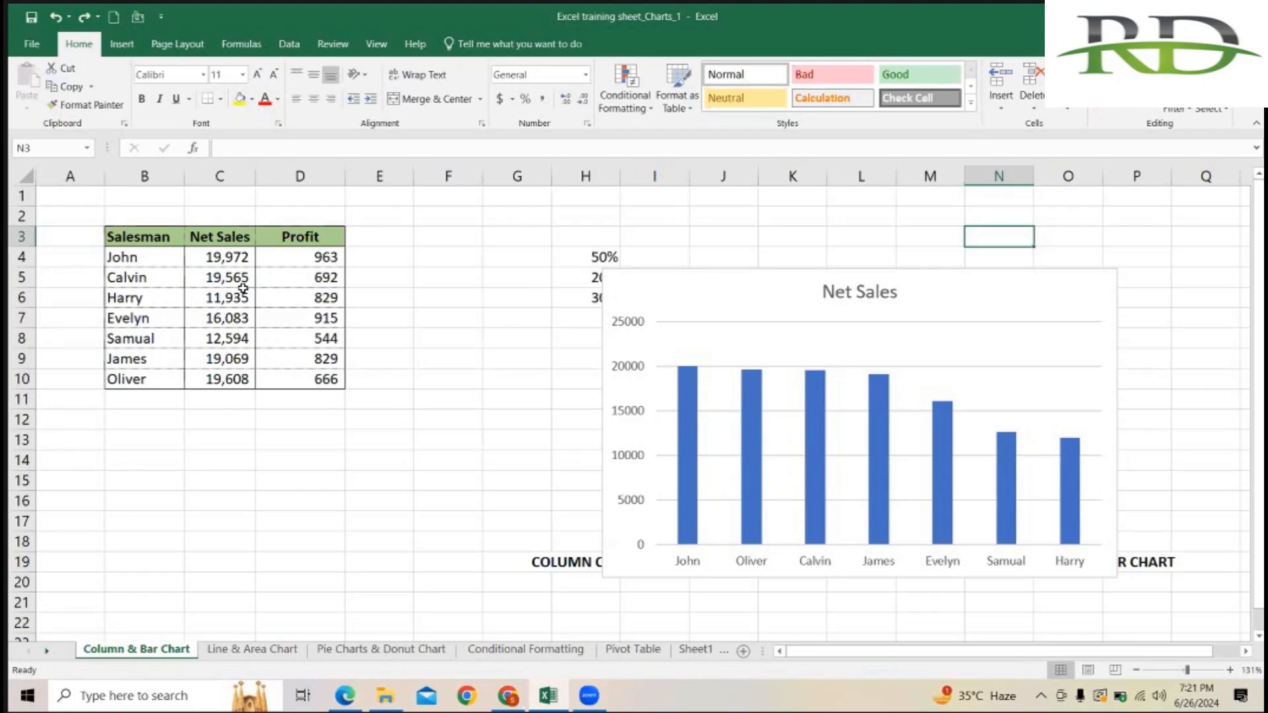
Add data labels to the columns of the Net Sales chart
mouse_move(687, 427)
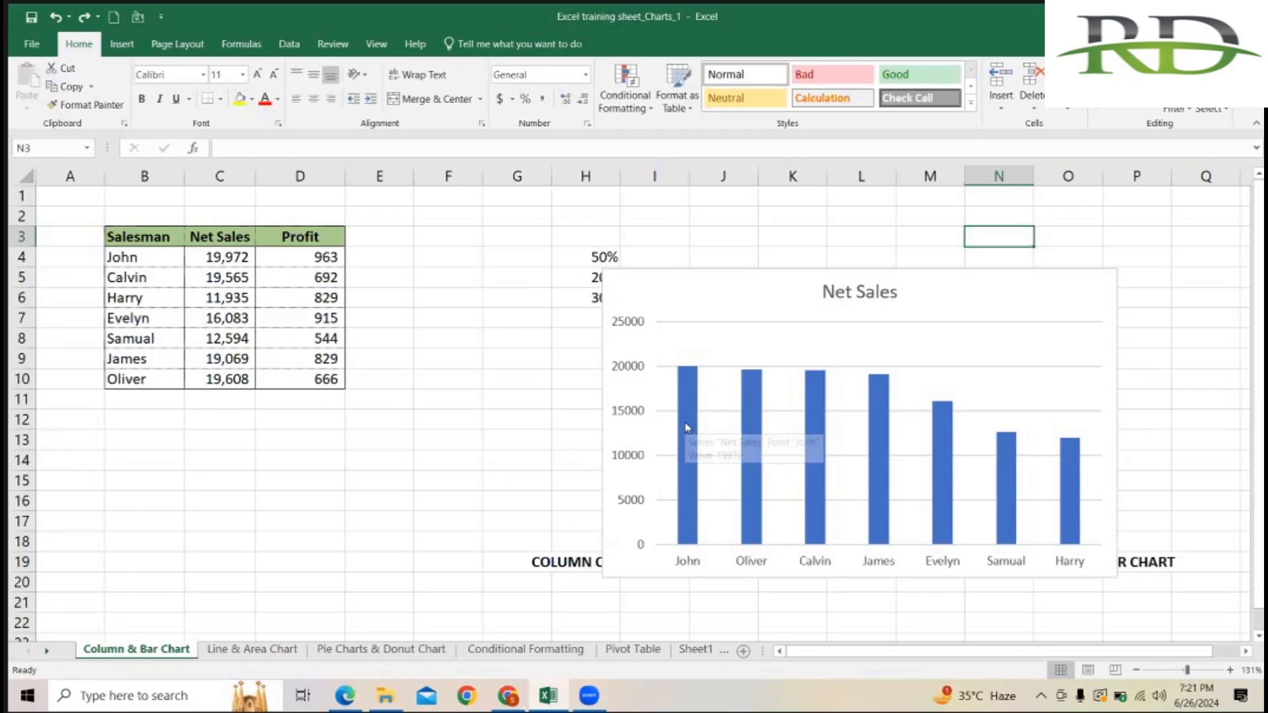
click(687, 426)
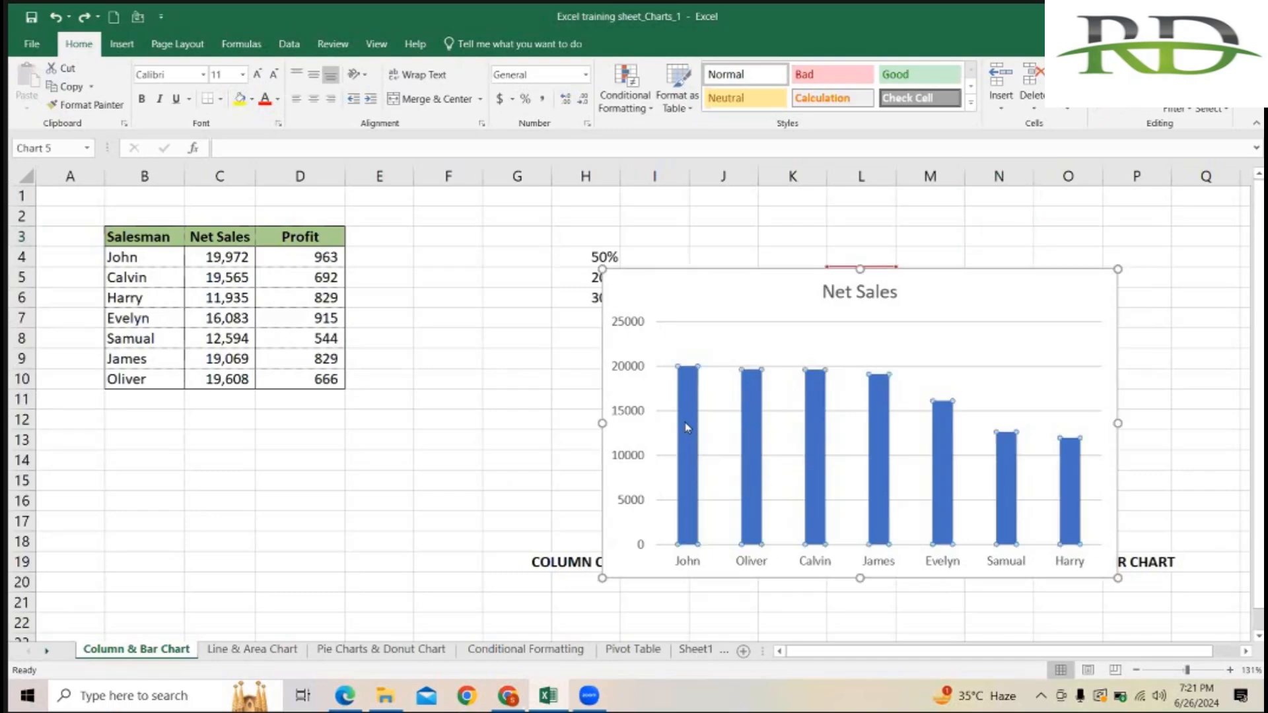
right_click(687, 427)
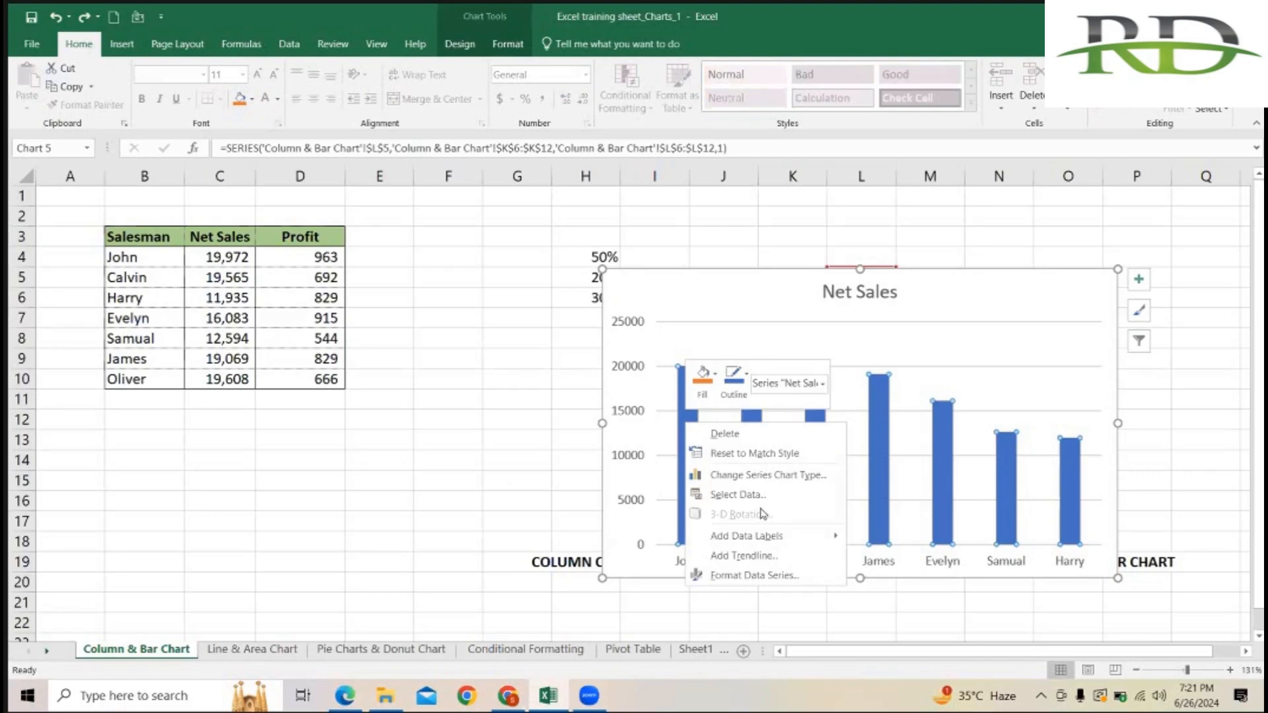
click(771, 540)
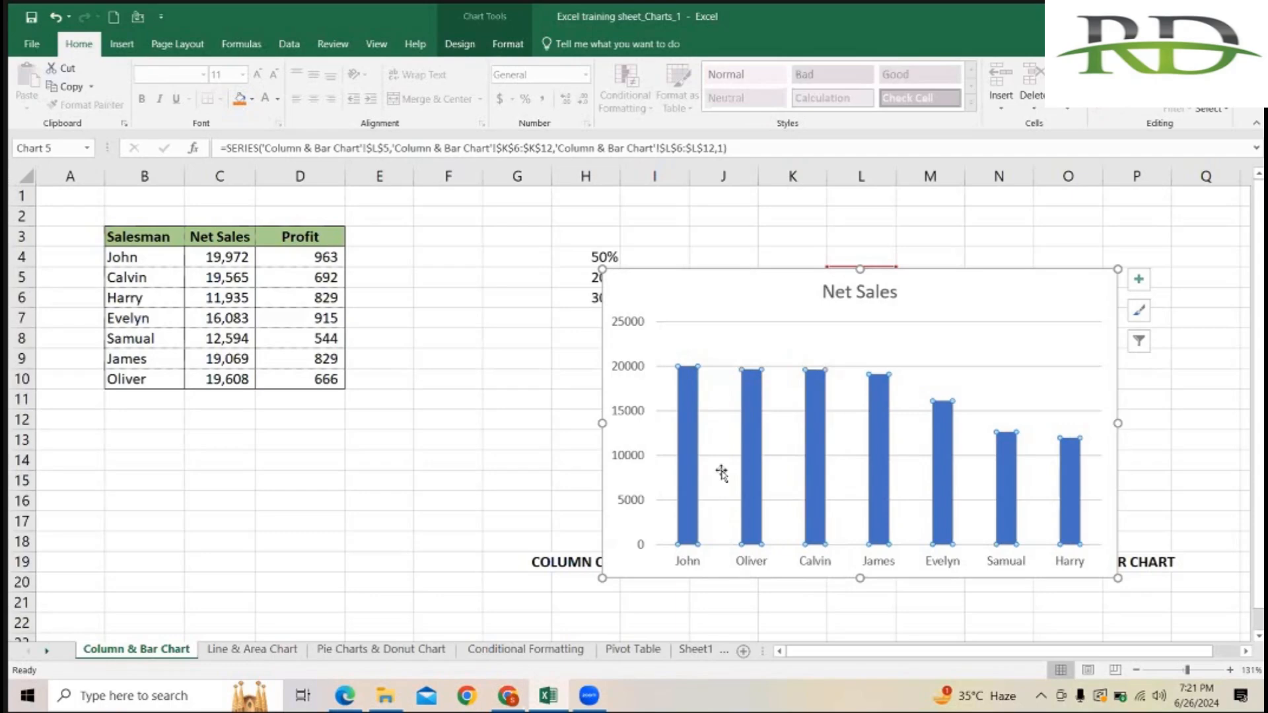
click(1236, 388)
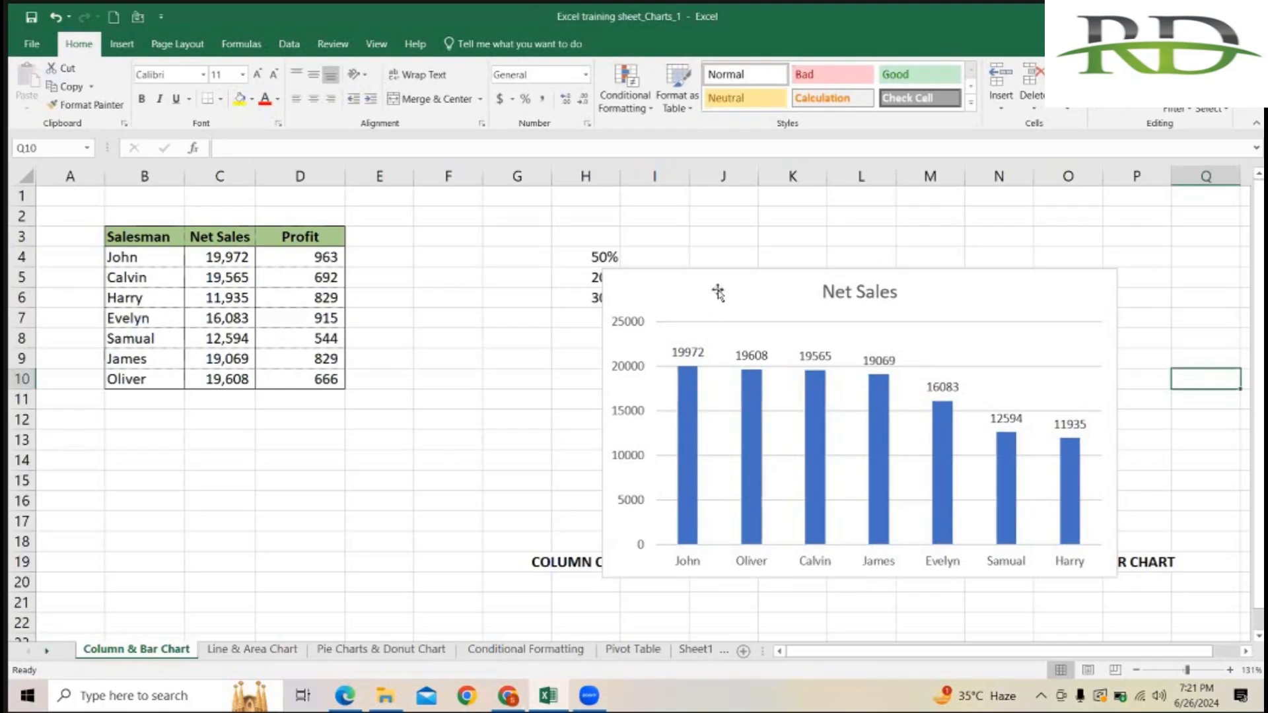
Move the labelled Net Sales chart directly above the COLUMN CHART label, covering about rows 2 to 17
click(753, 291)
drag(711, 274, 589, 236)
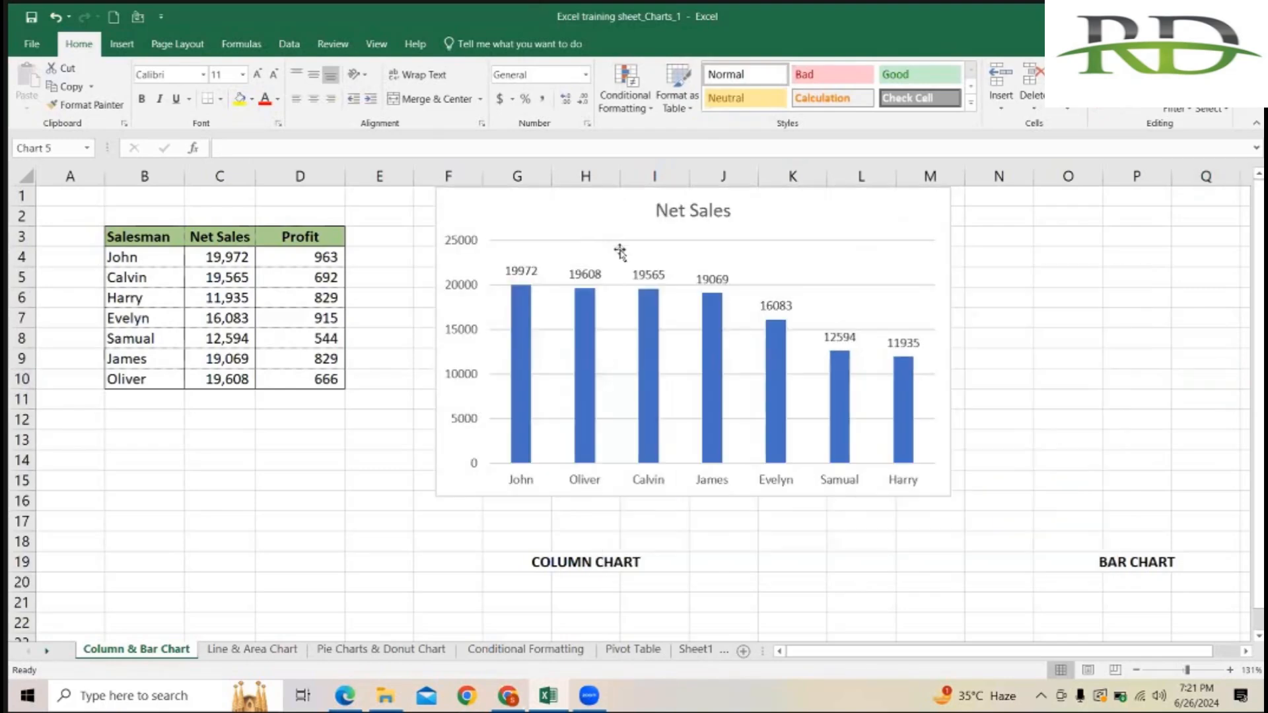
click(1061, 323)
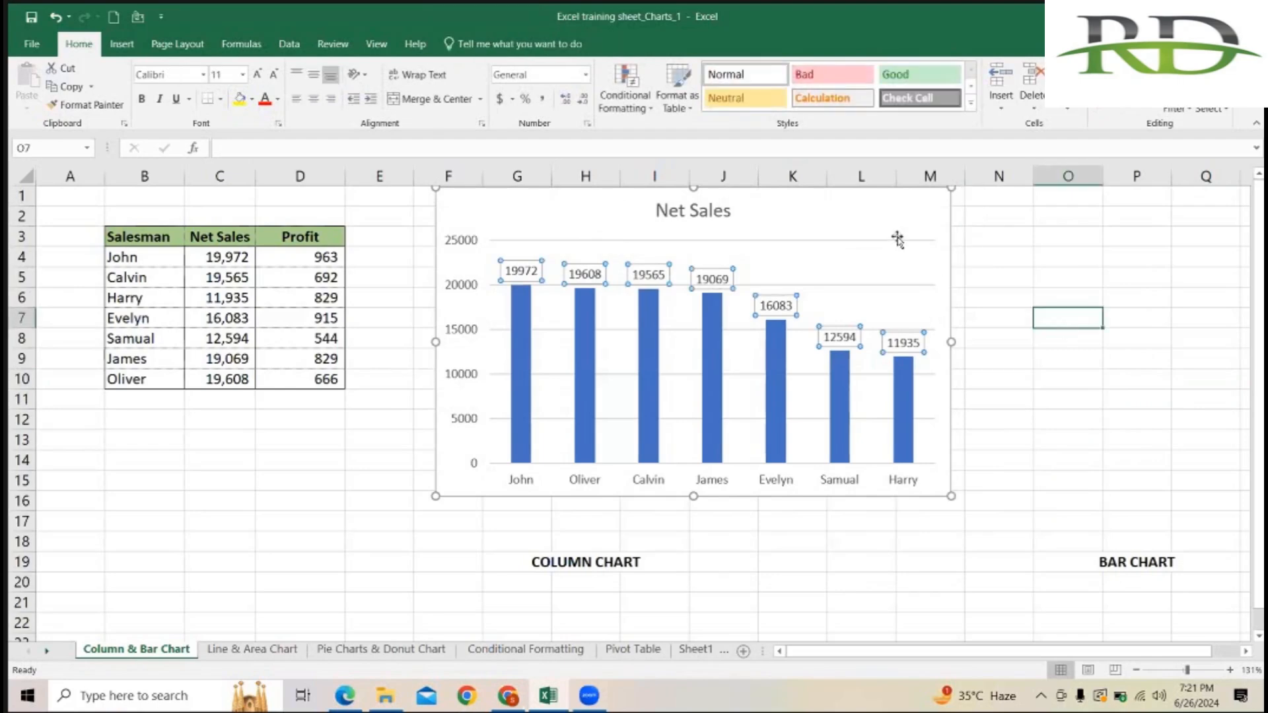
click(868, 233)
drag(870, 236, 890, 233)
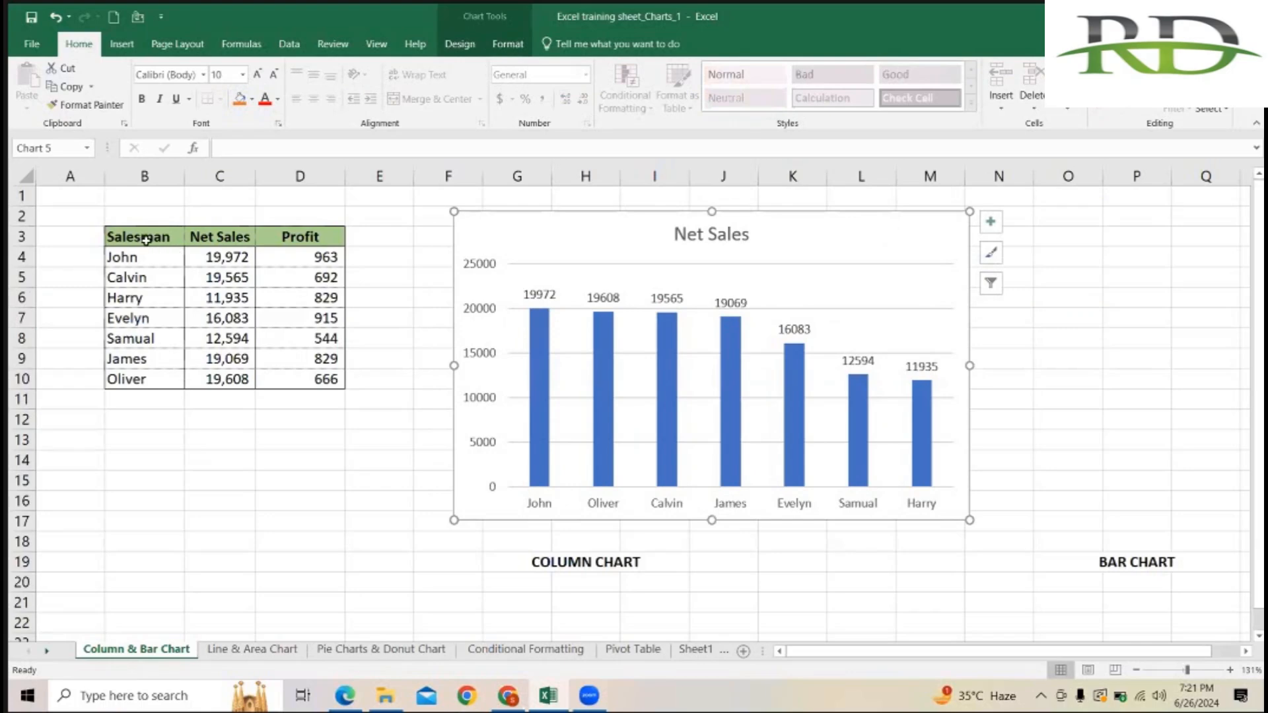
Copy the Salesman and Net Sales data in B3:C10 and paste it as values only at AB4, beyond the bar chart
drag(144, 239, 221, 385)
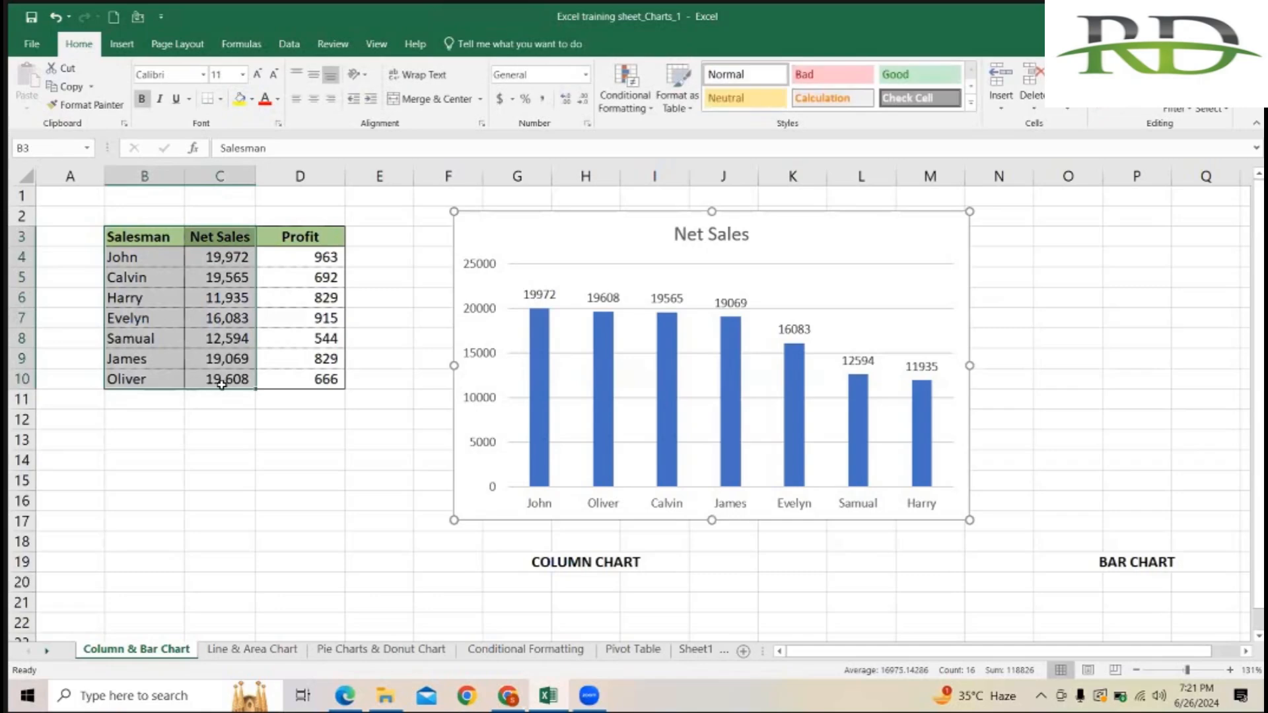
key(ctrl+c)
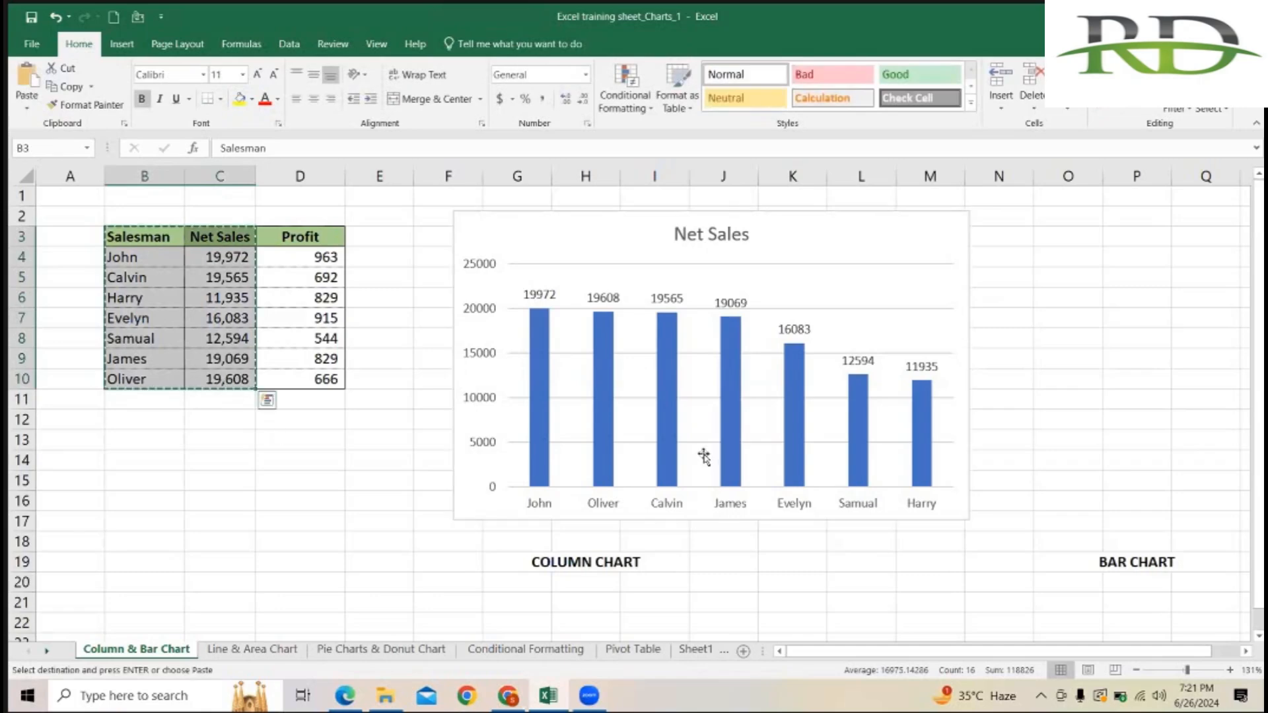
click(1246, 652)
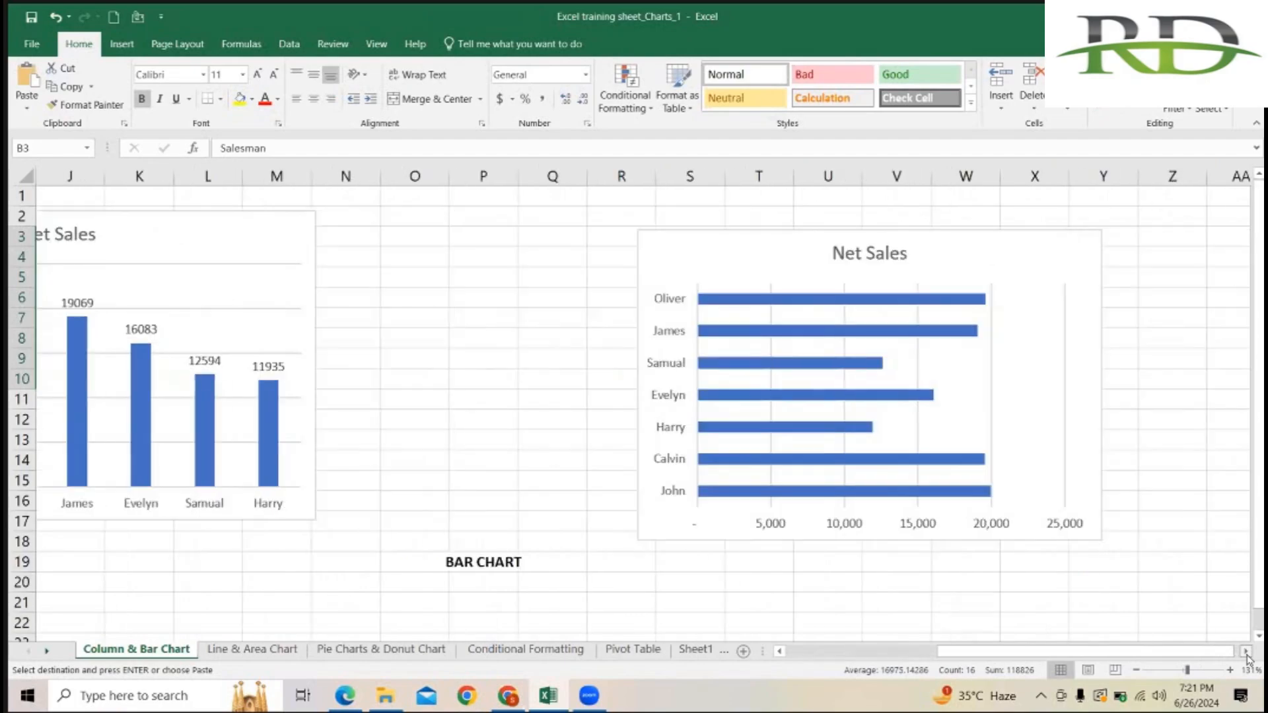
click(1246, 651)
right_click(964, 257)
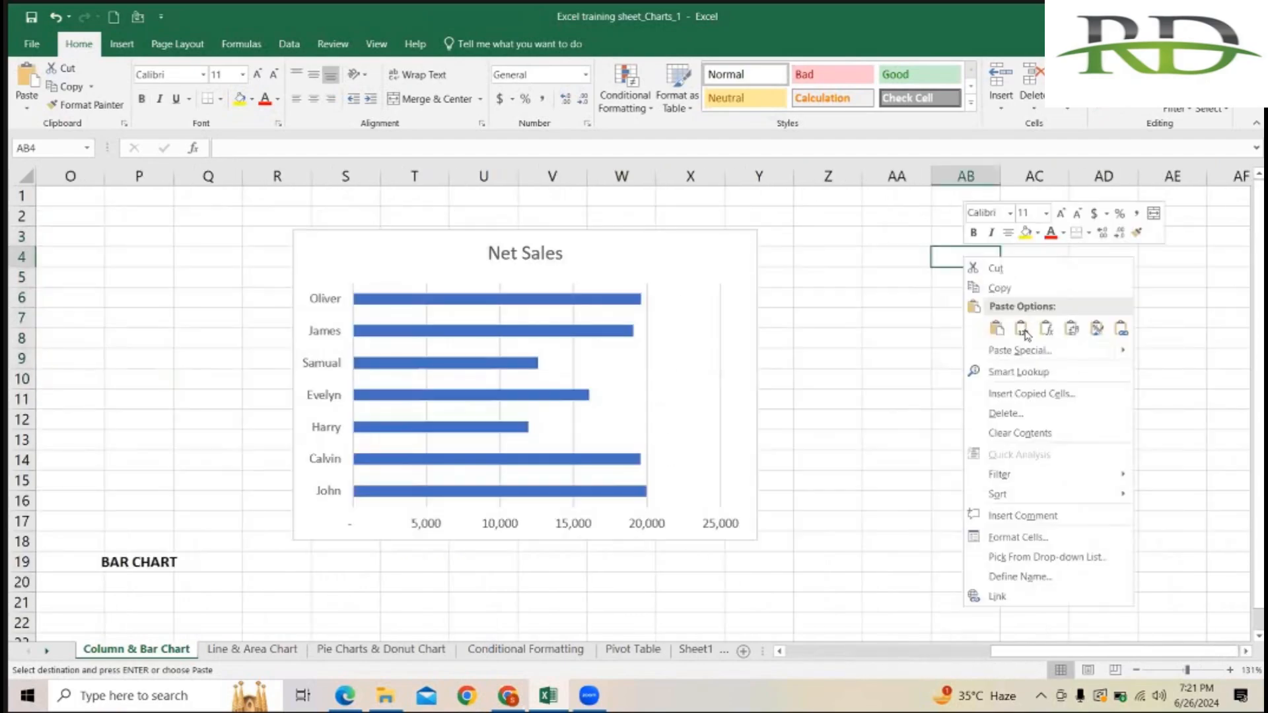
click(1022, 329)
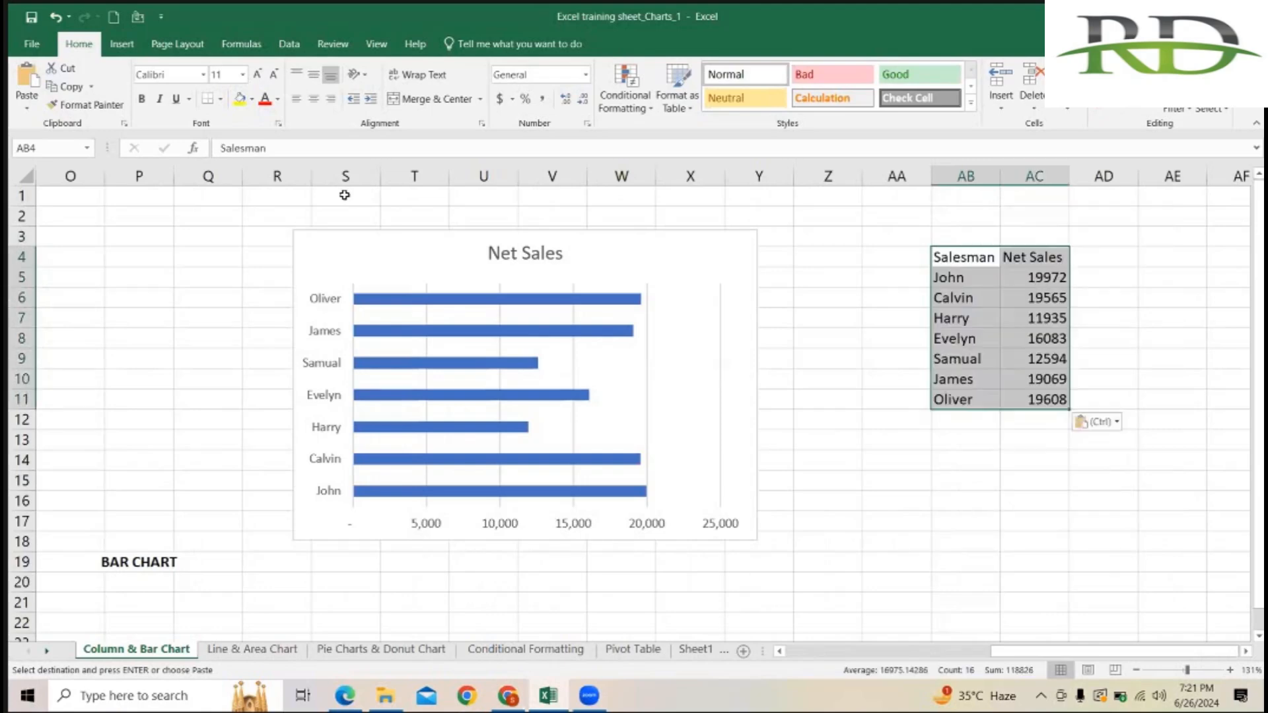
Sort the pasted table at AB4 by Net Sales from smallest to largest and select AB4:AC11
click(1038, 283)
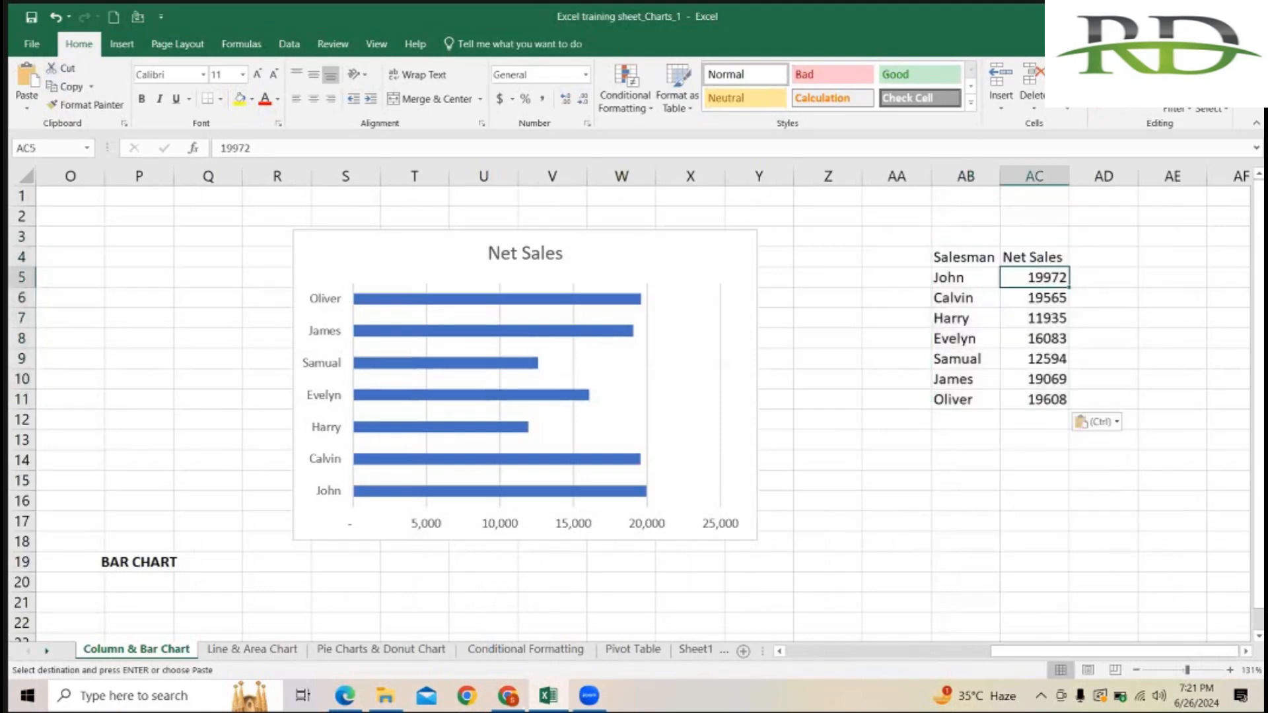
click(1174, 111)
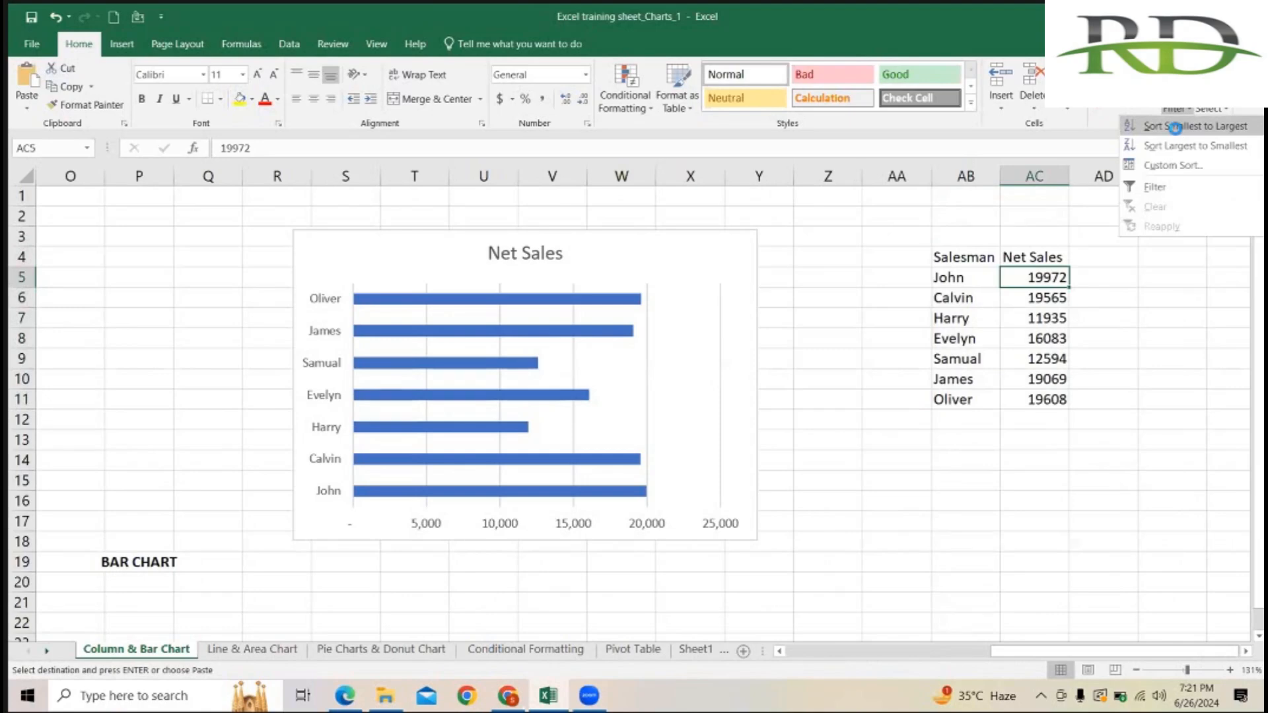
click(1175, 128)
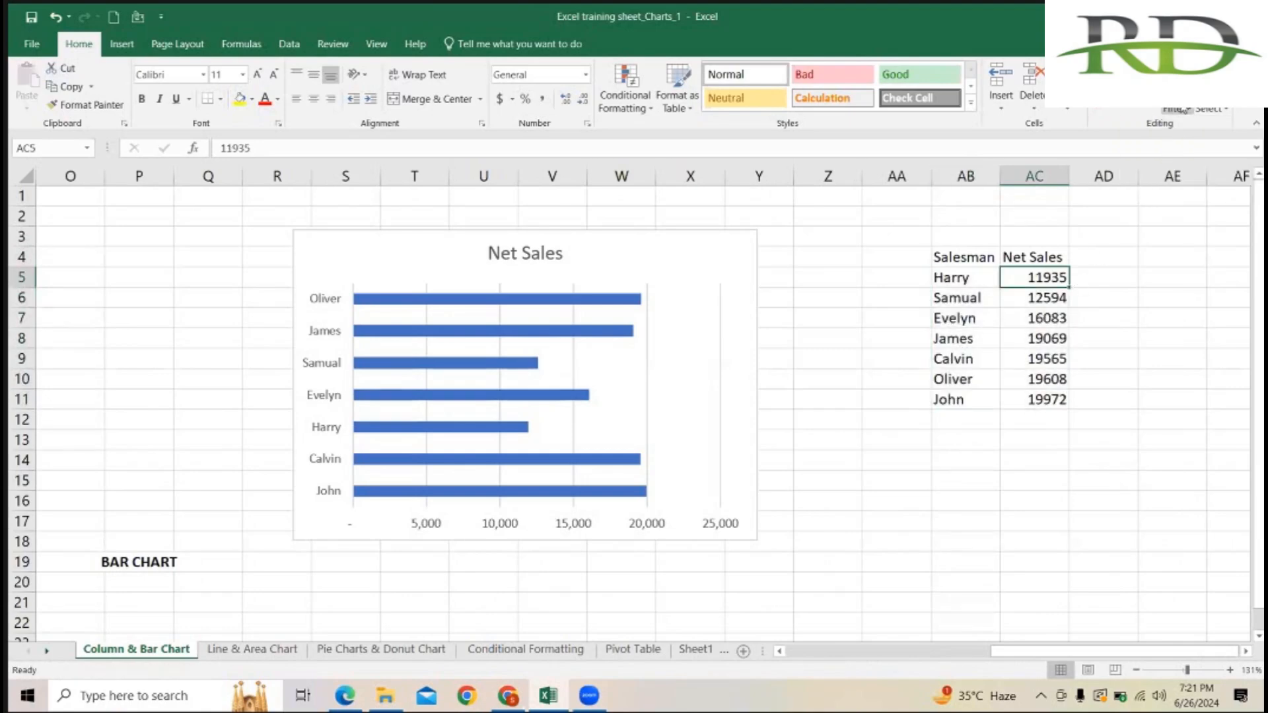
drag(941, 257, 1018, 400)
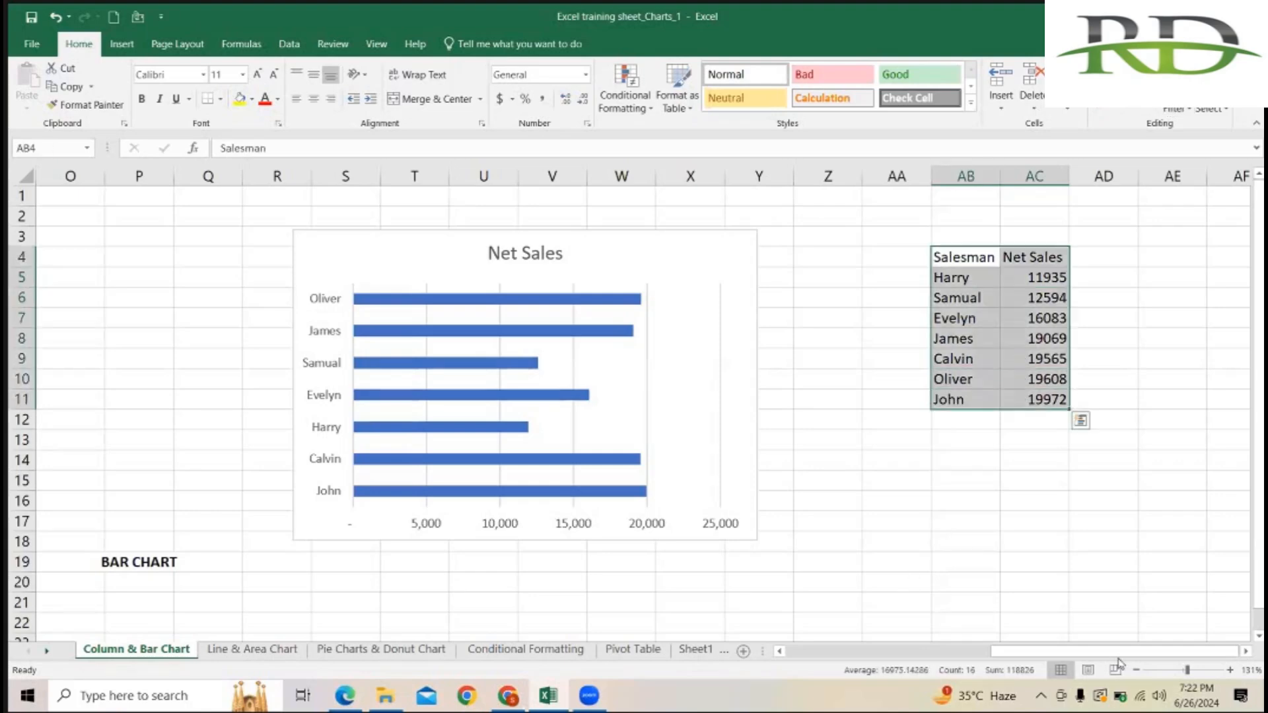
Delete the data labels from the Net Sales column chart and add them back to its columns
drag(1096, 657, 889, 654)
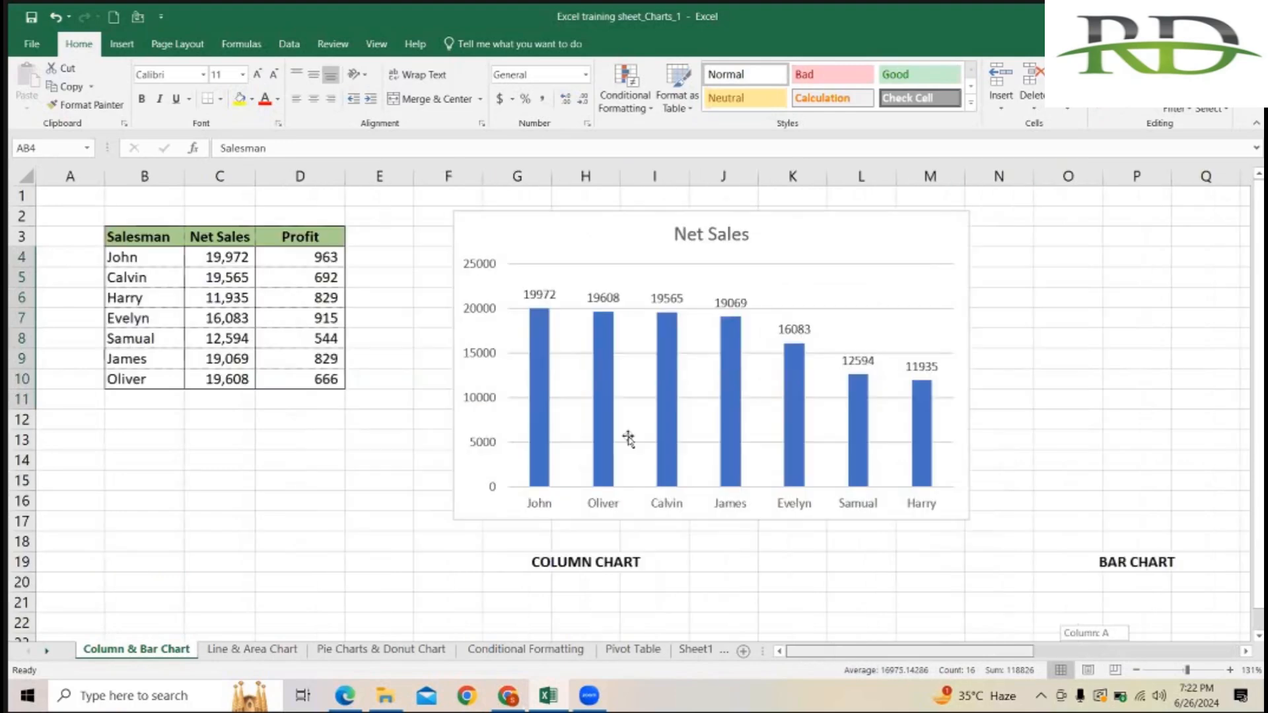
click(766, 219)
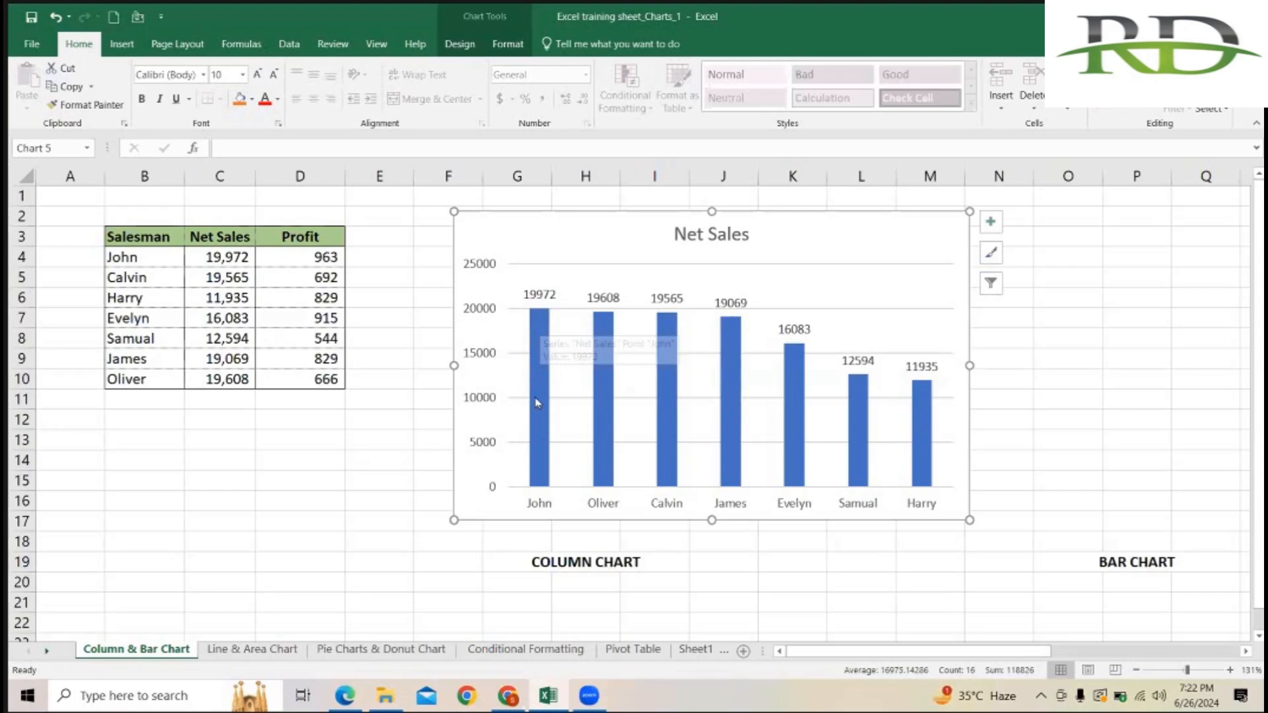
click(541, 297)
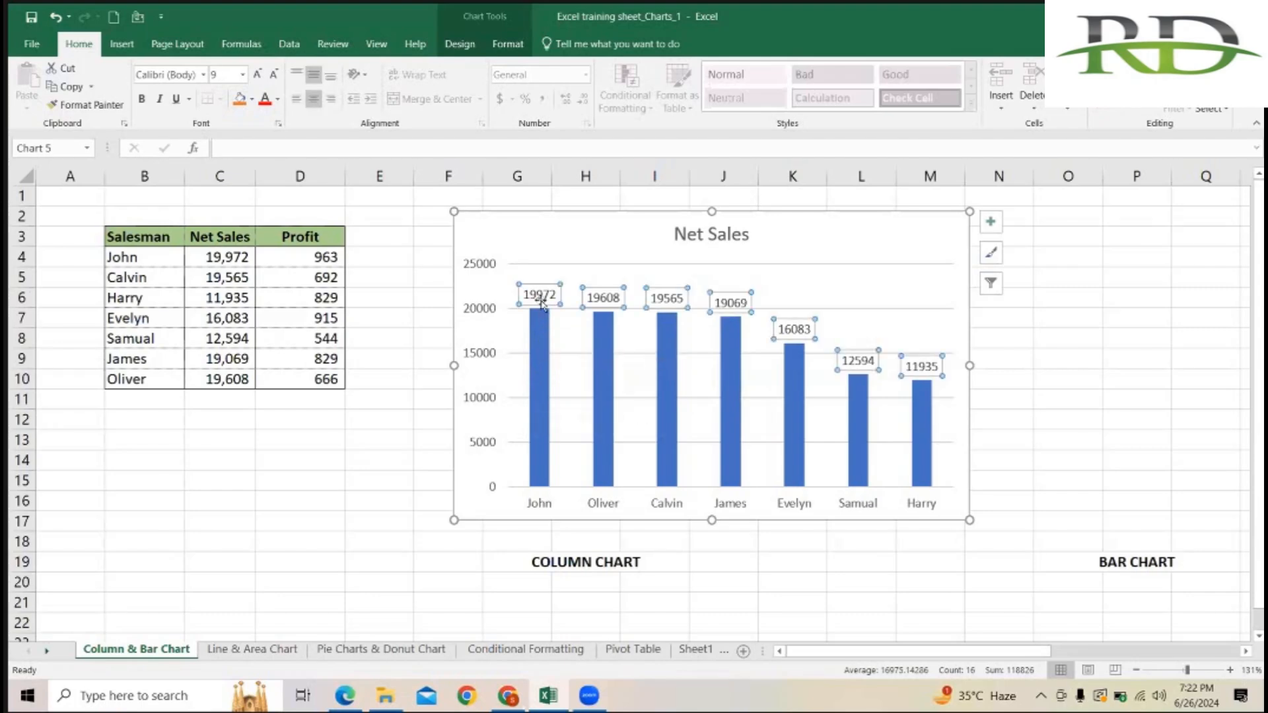
key(Delete)
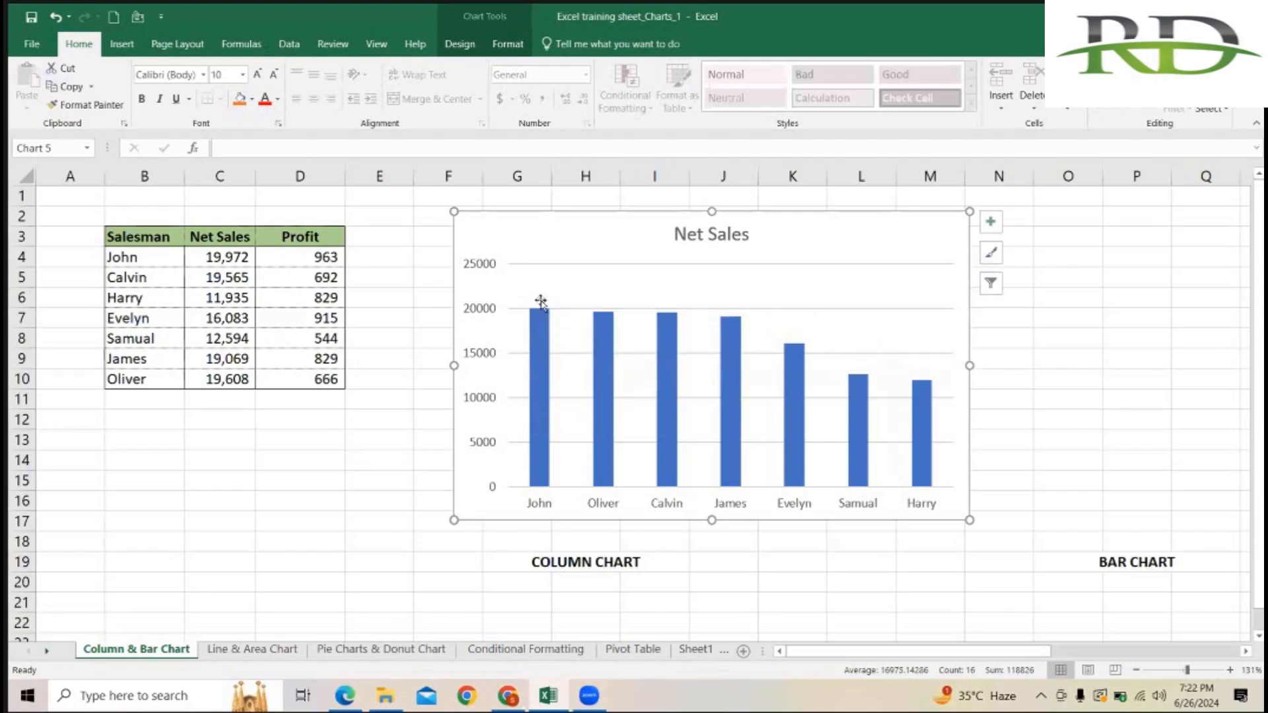
click(543, 335)
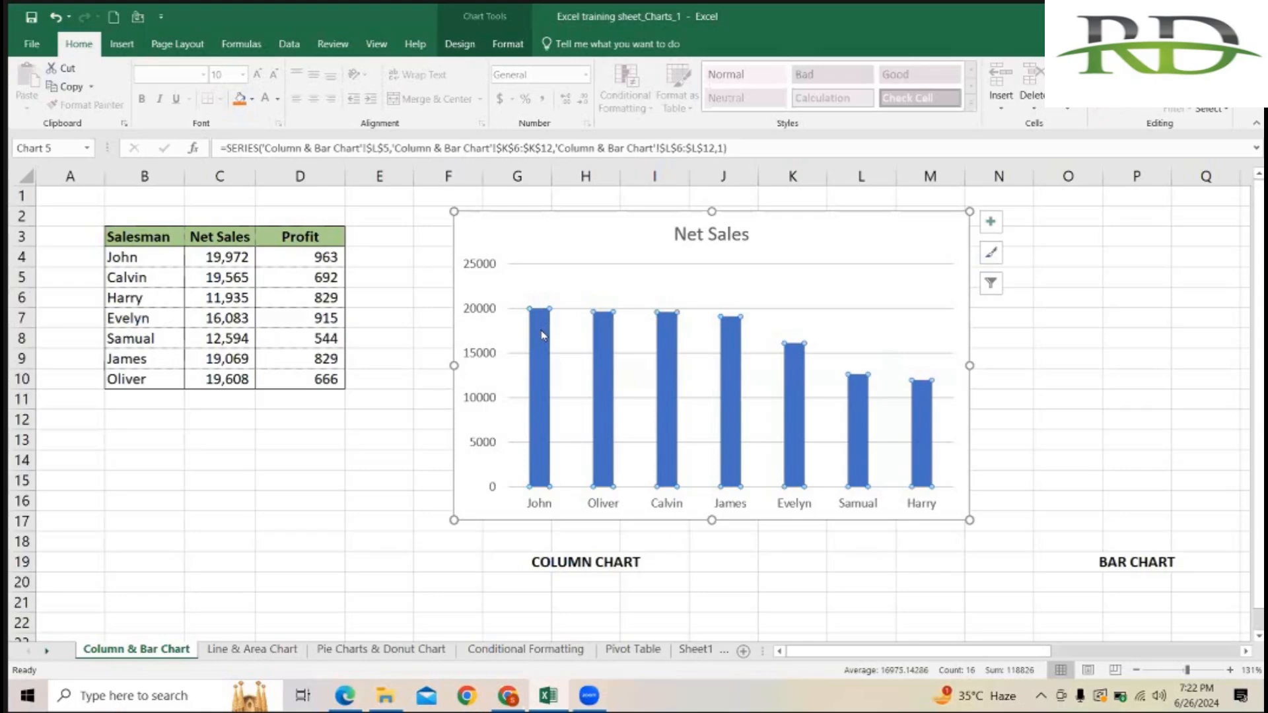
right_click(542, 335)
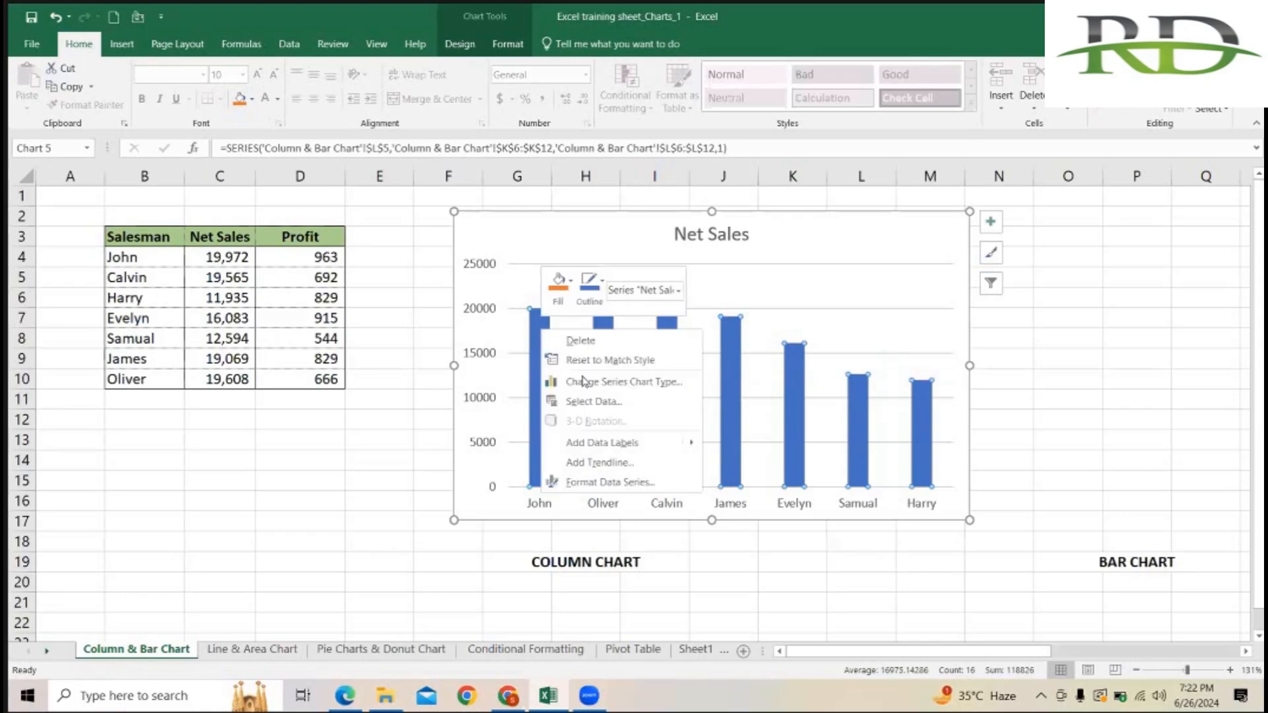
click(629, 450)
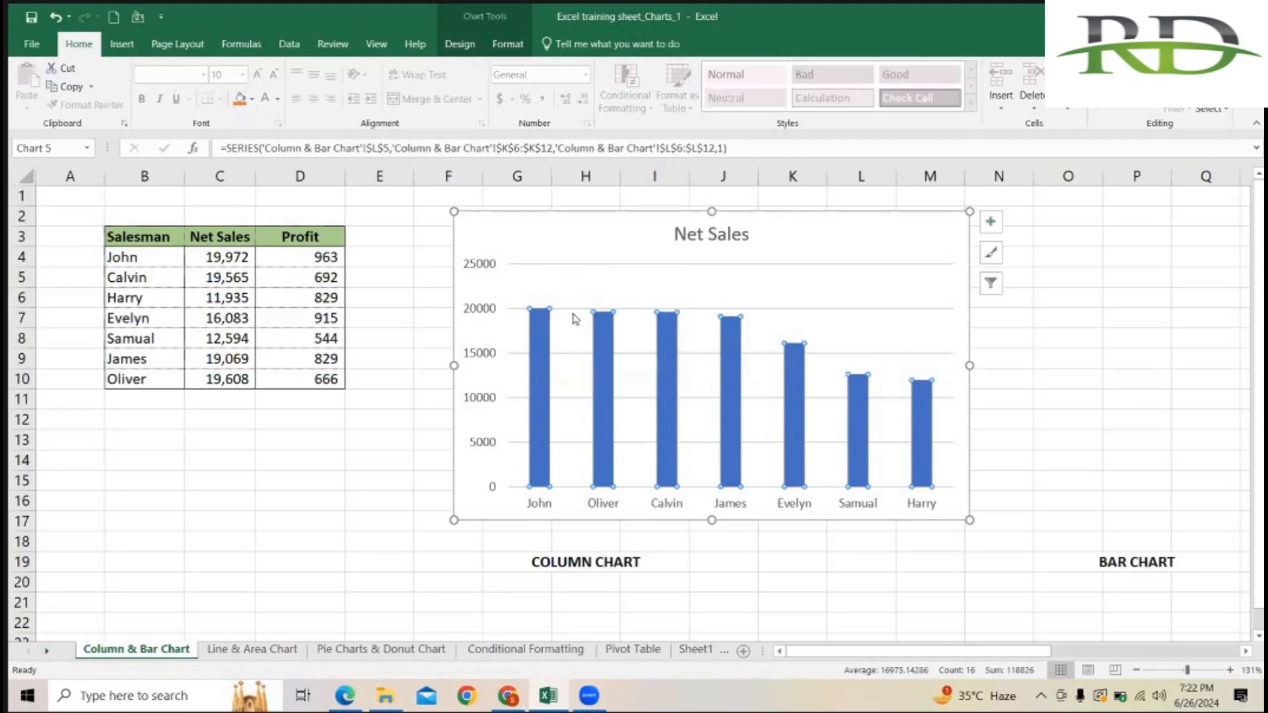
click(1038, 357)
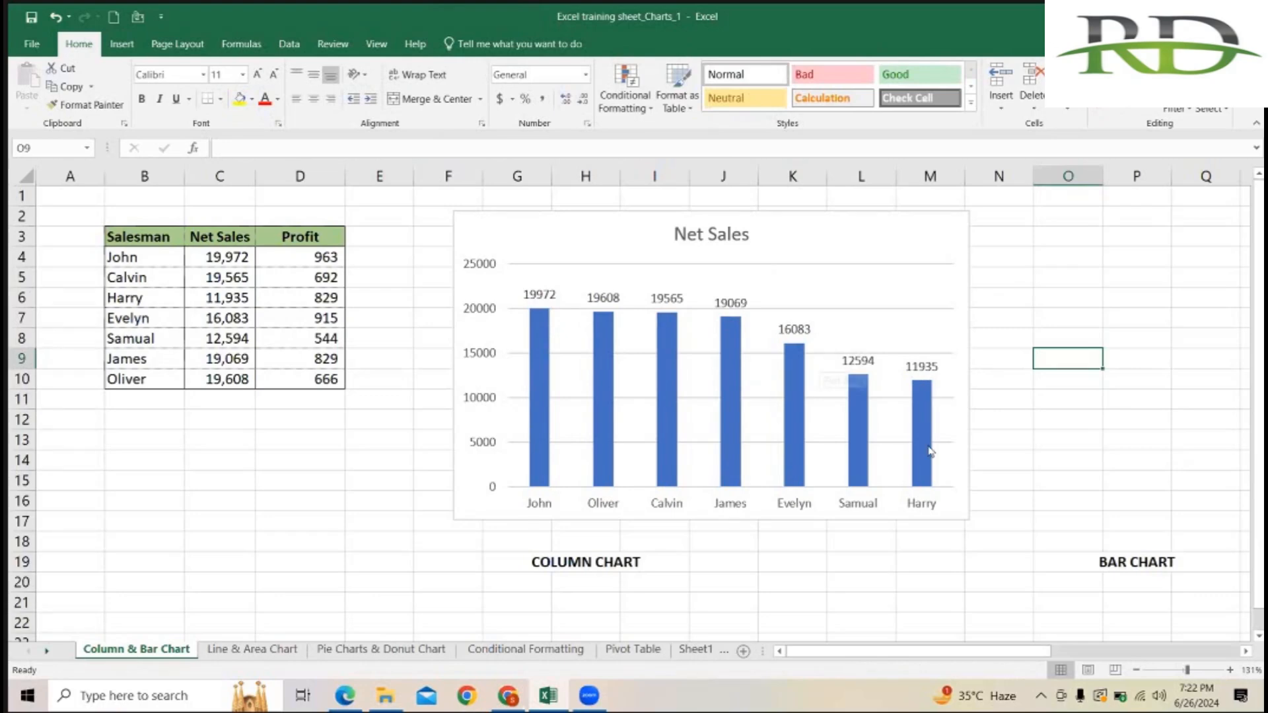
Replace the column chart's title with Total Sales
click(1049, 403)
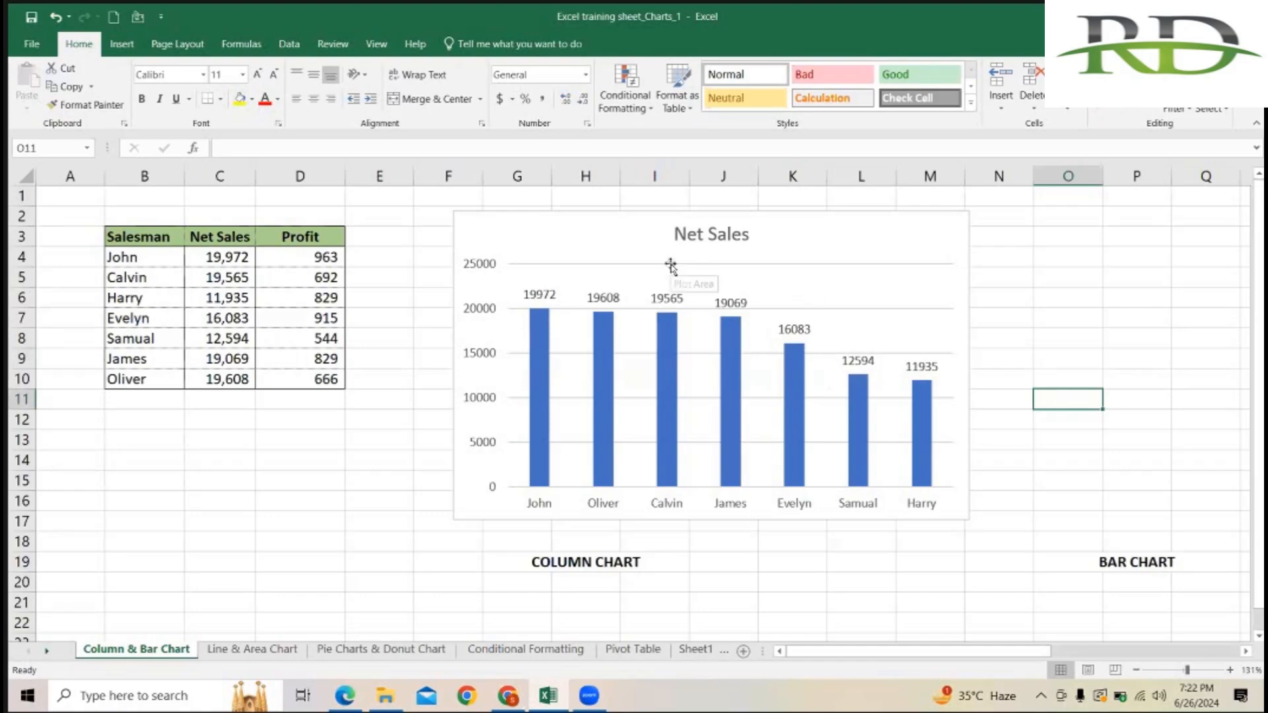
click(725, 238)
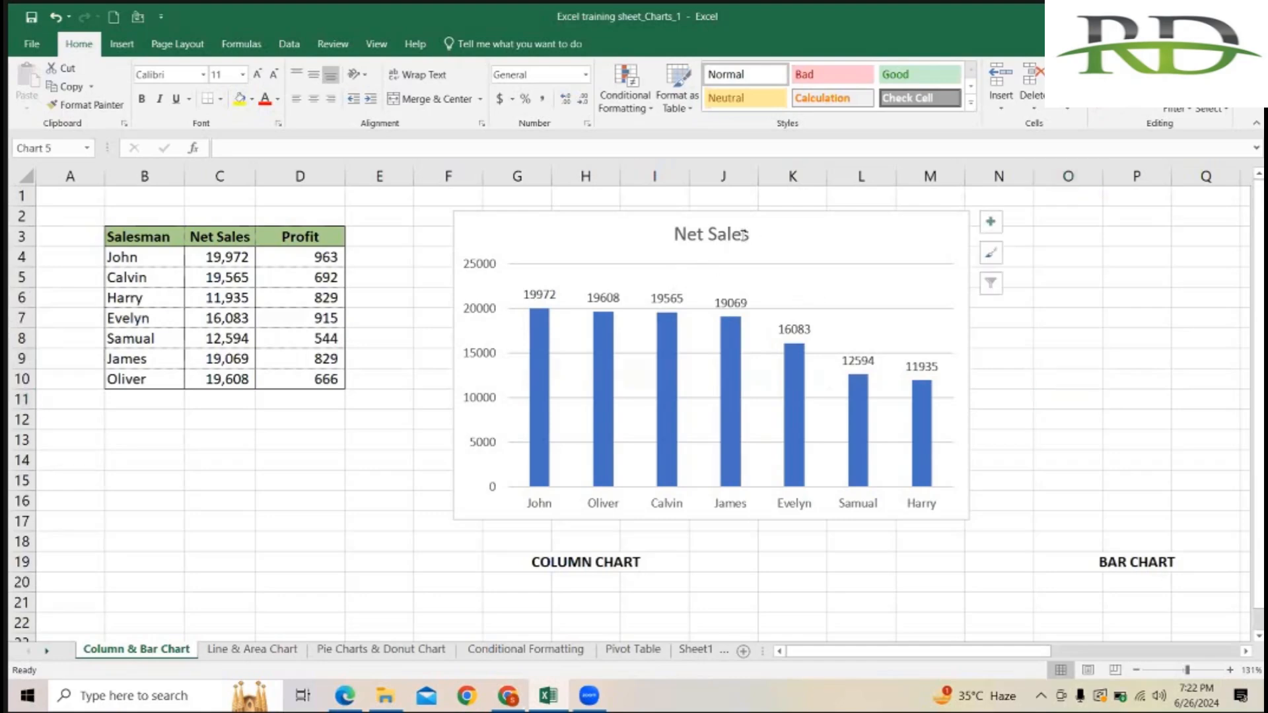
click(743, 234)
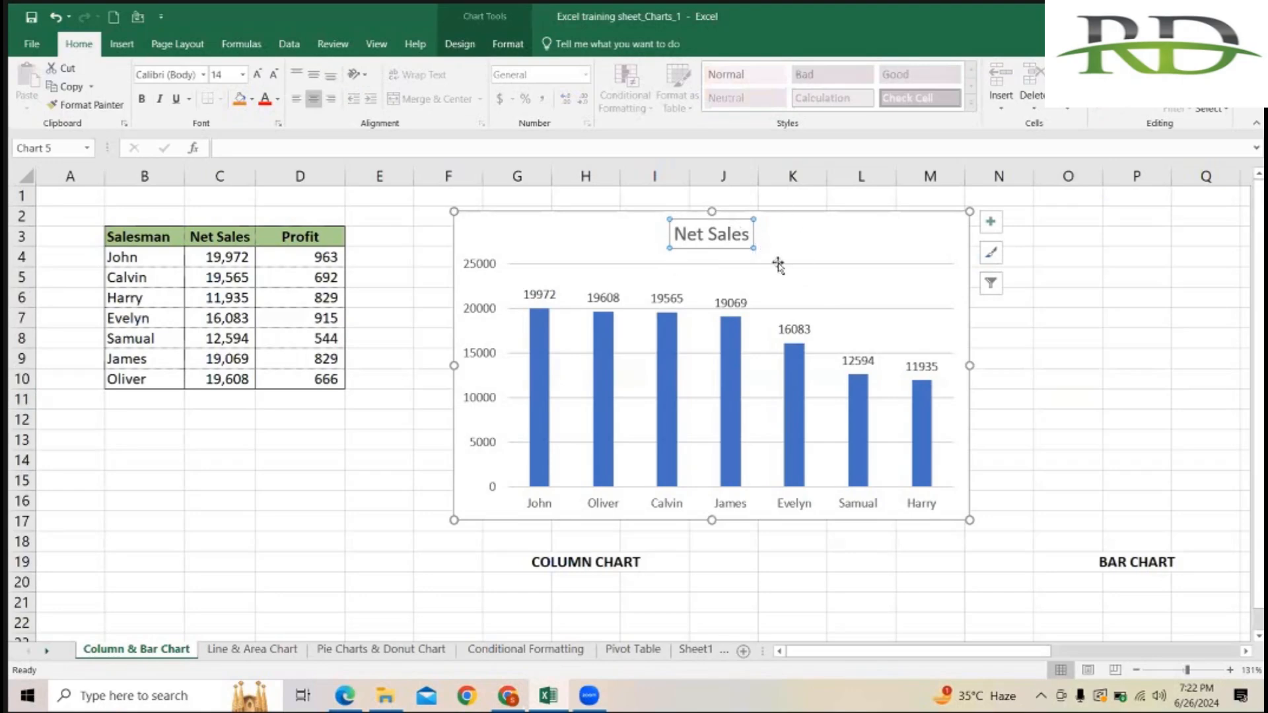
click(747, 232)
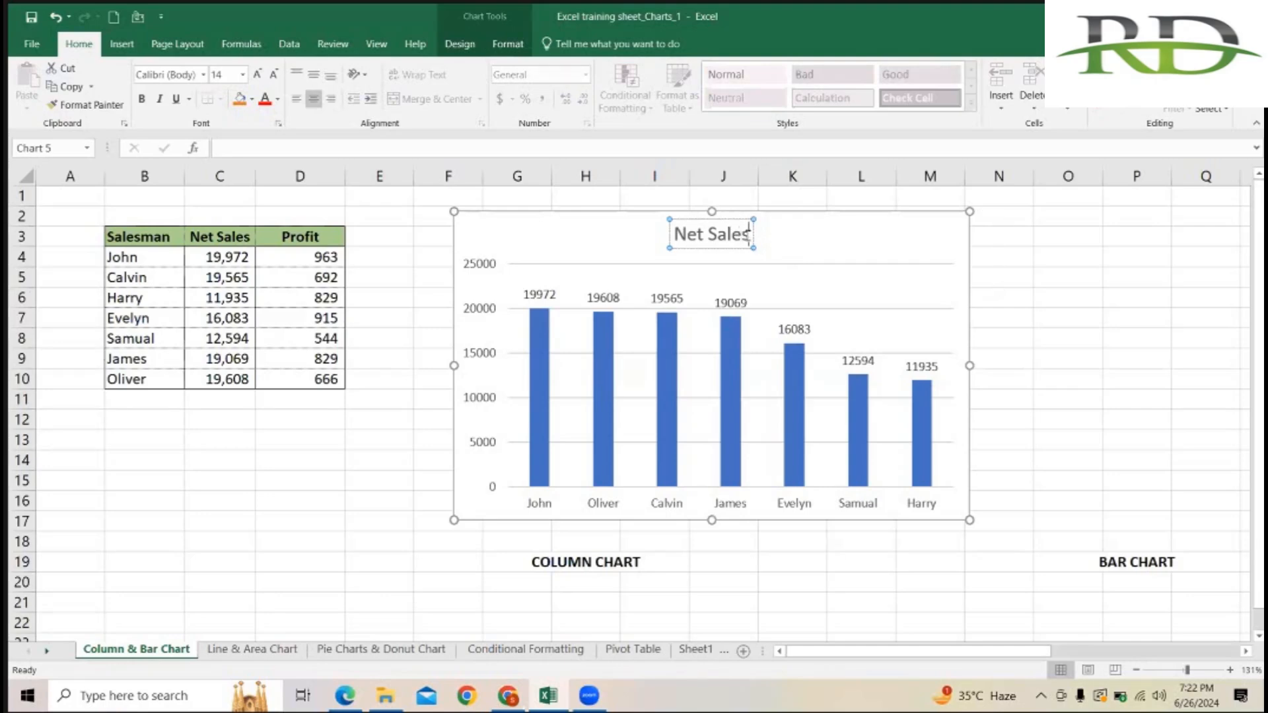
key(BackSpace)
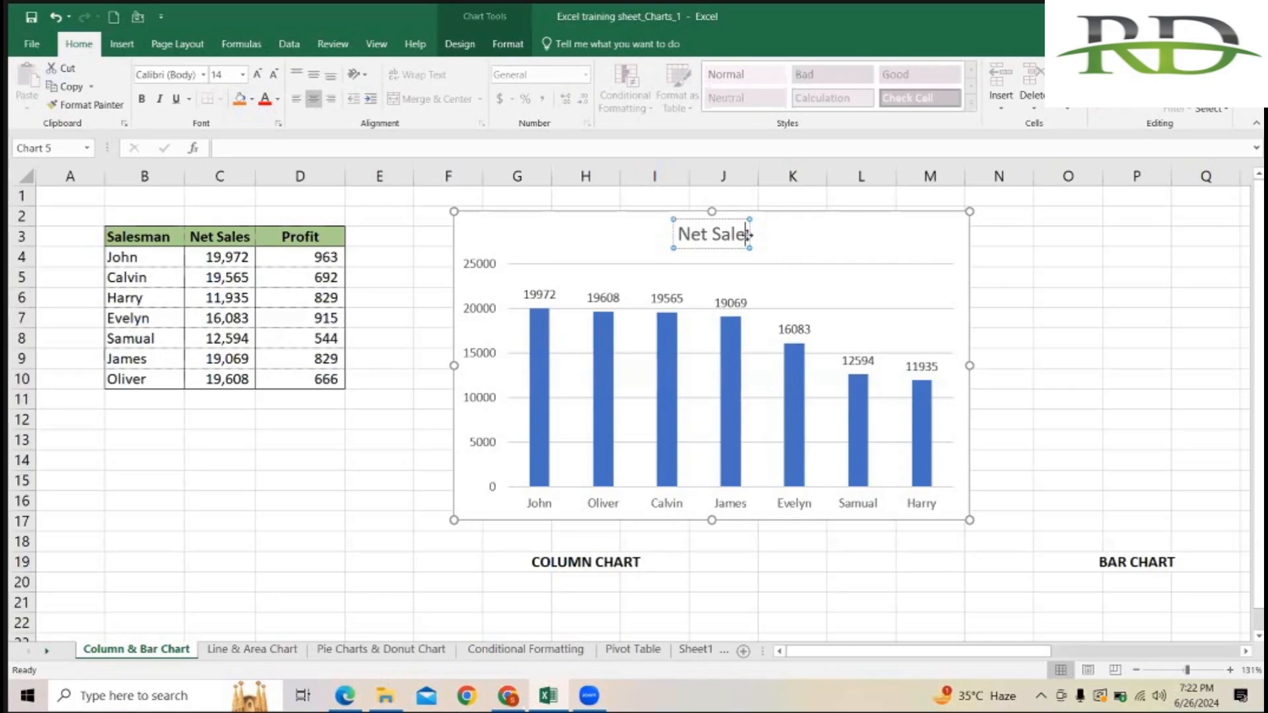
key(ctrl+a)
key(BackSpace)
text(zt)
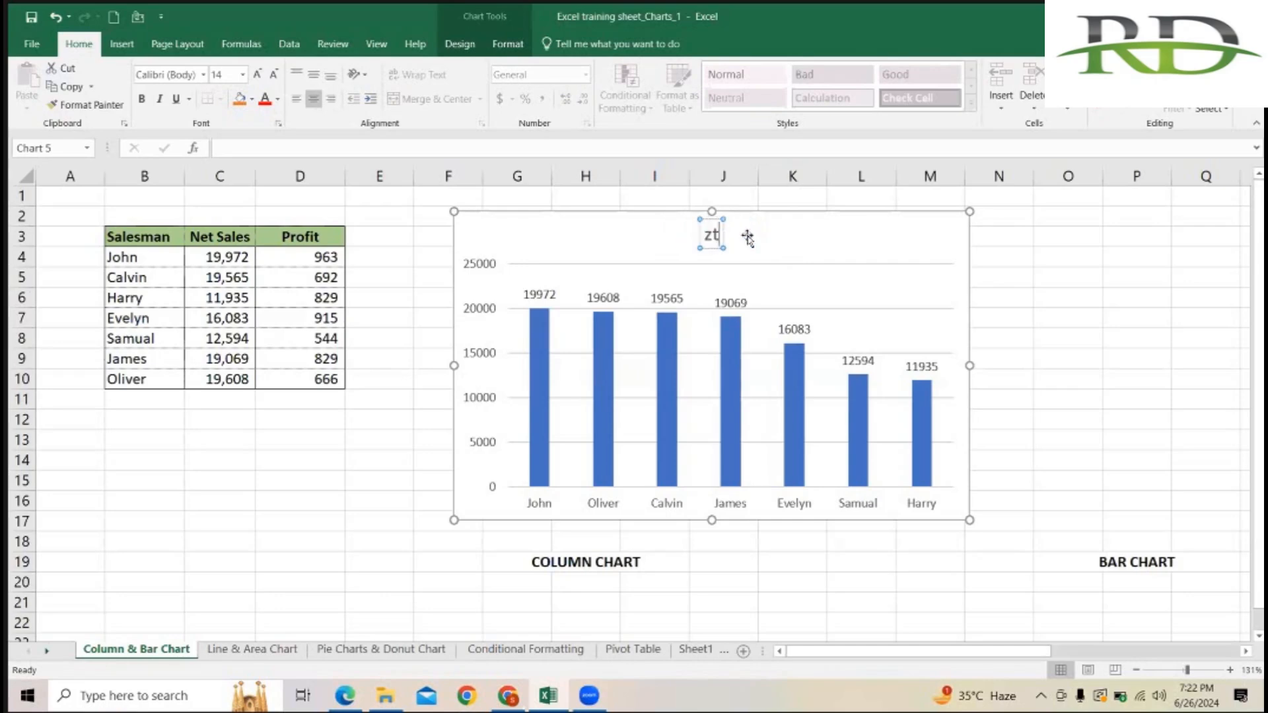
key(BackSpace)
key(BackSpace)
text(Toal)
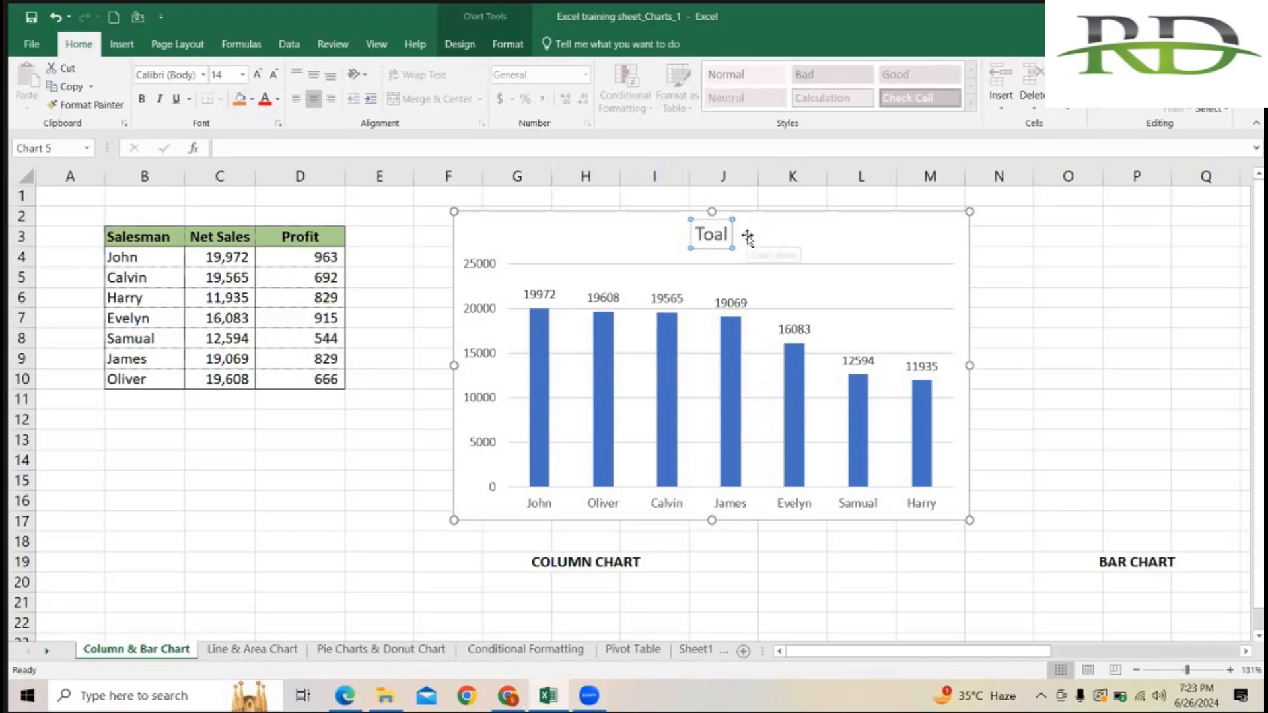
key(Left)
key(Left)
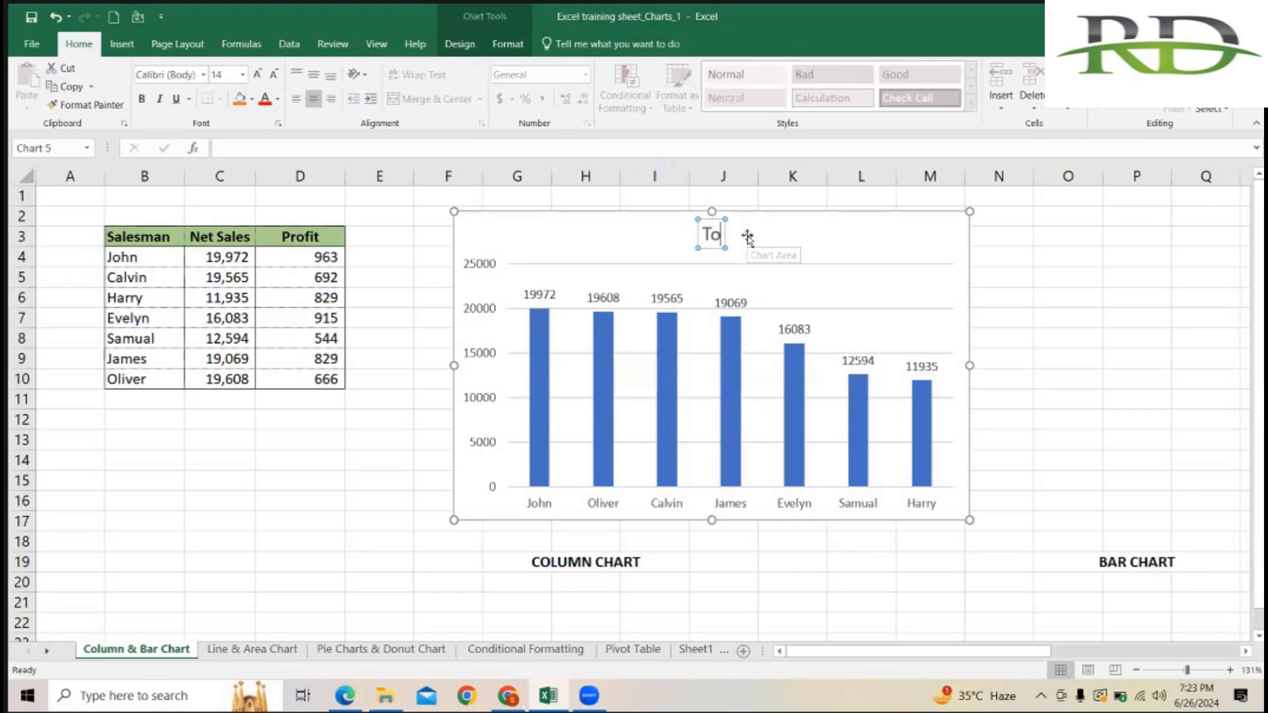
text(t)
key(Right)
key(Right)
text(Sales)
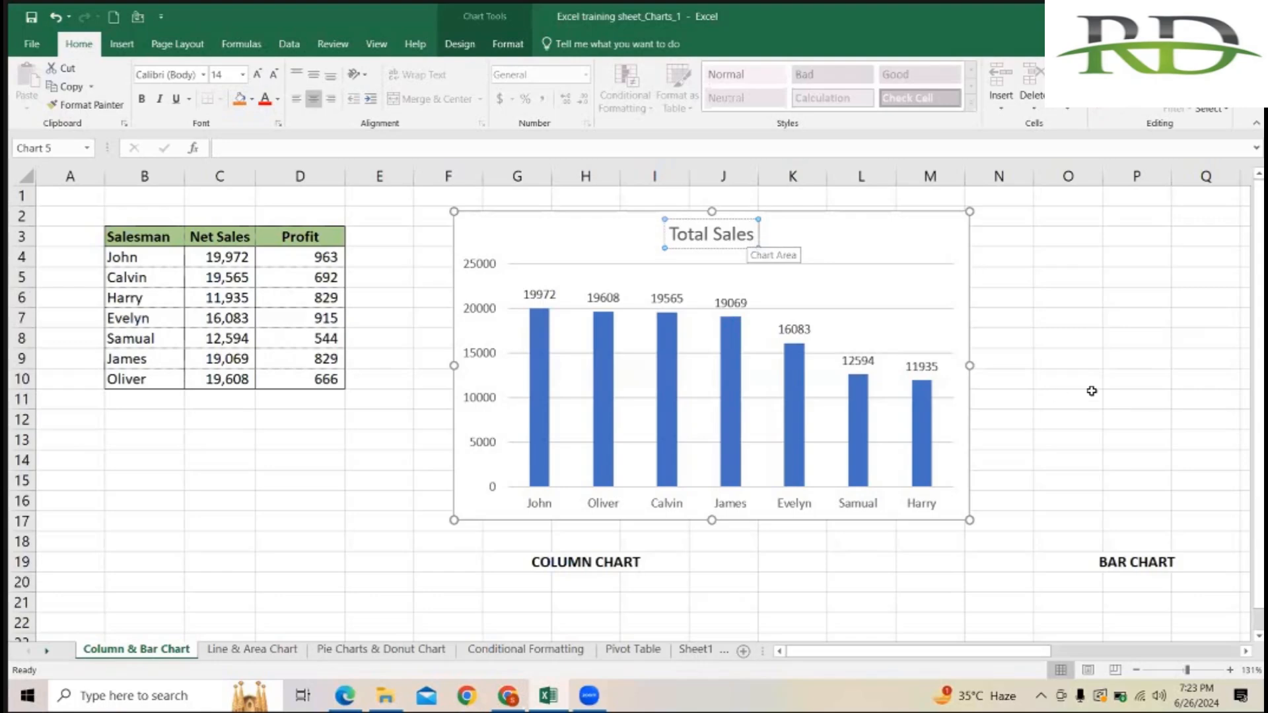
click(1089, 365)
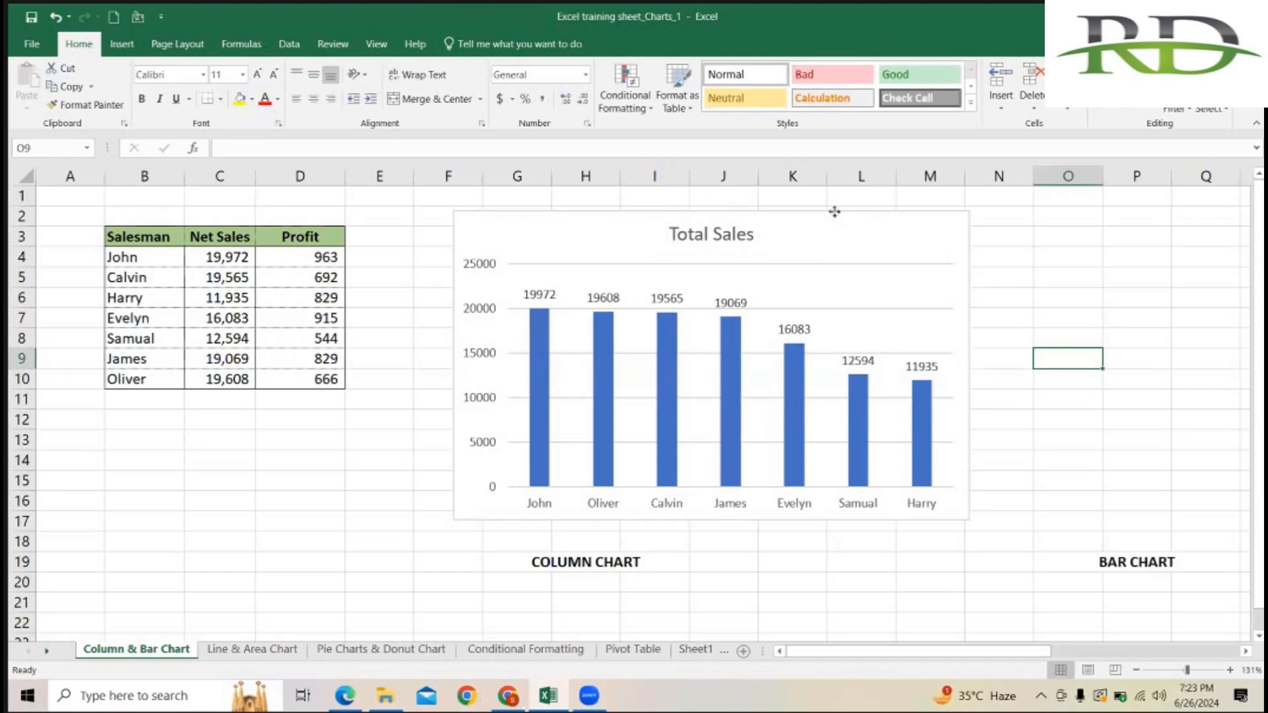
Resize the Total Sales chart to cover about J4 to P17, clearing space beside the data table
click(812, 226)
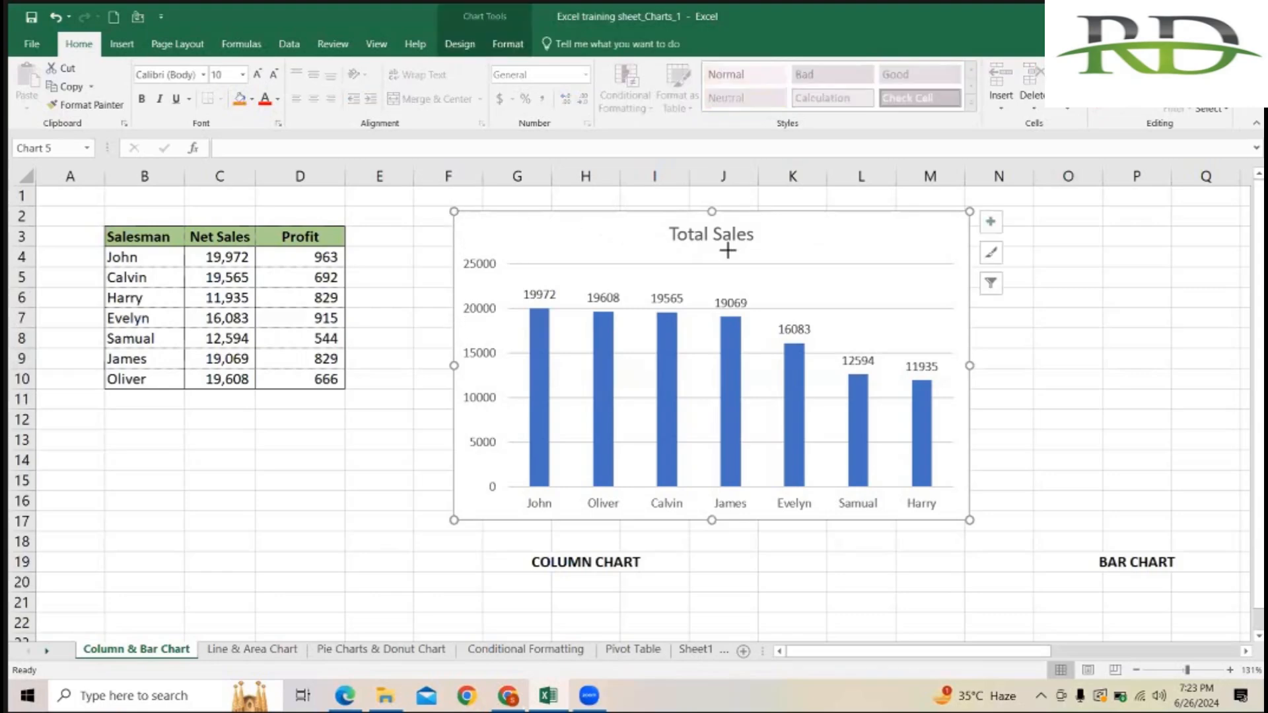
drag(727, 250, 728, 251)
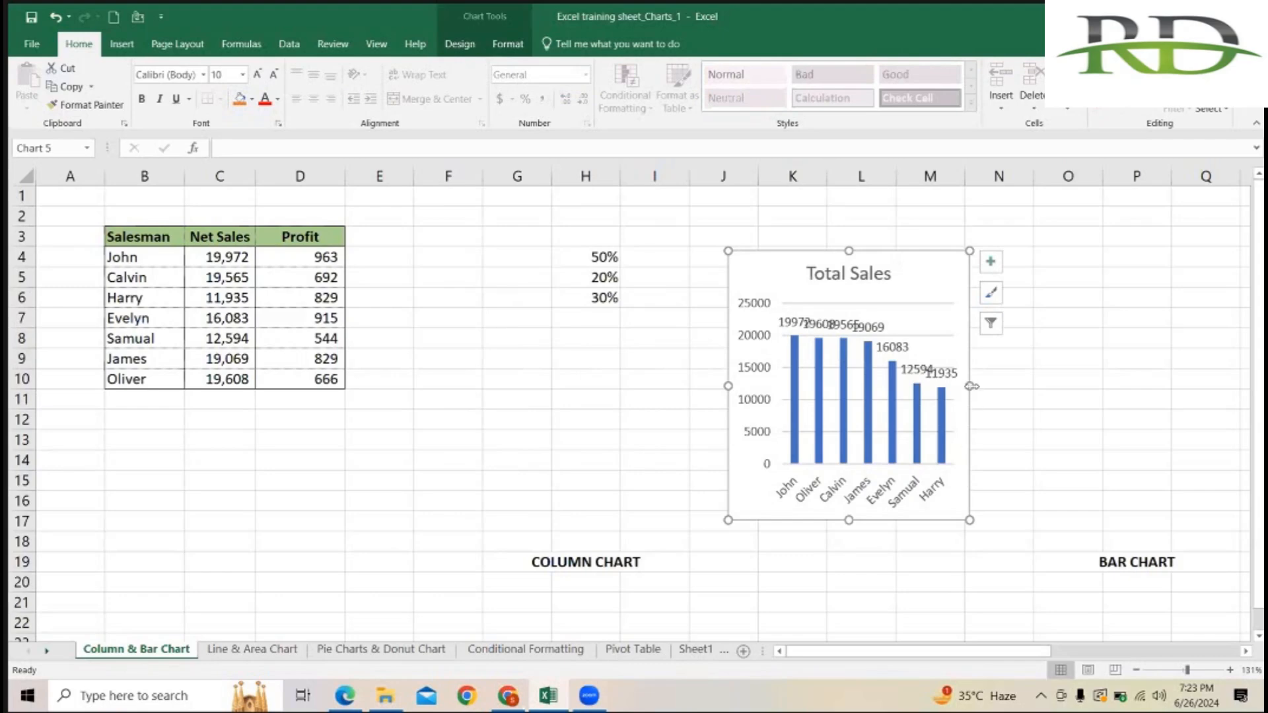
drag(1086, 387, 1140, 384)
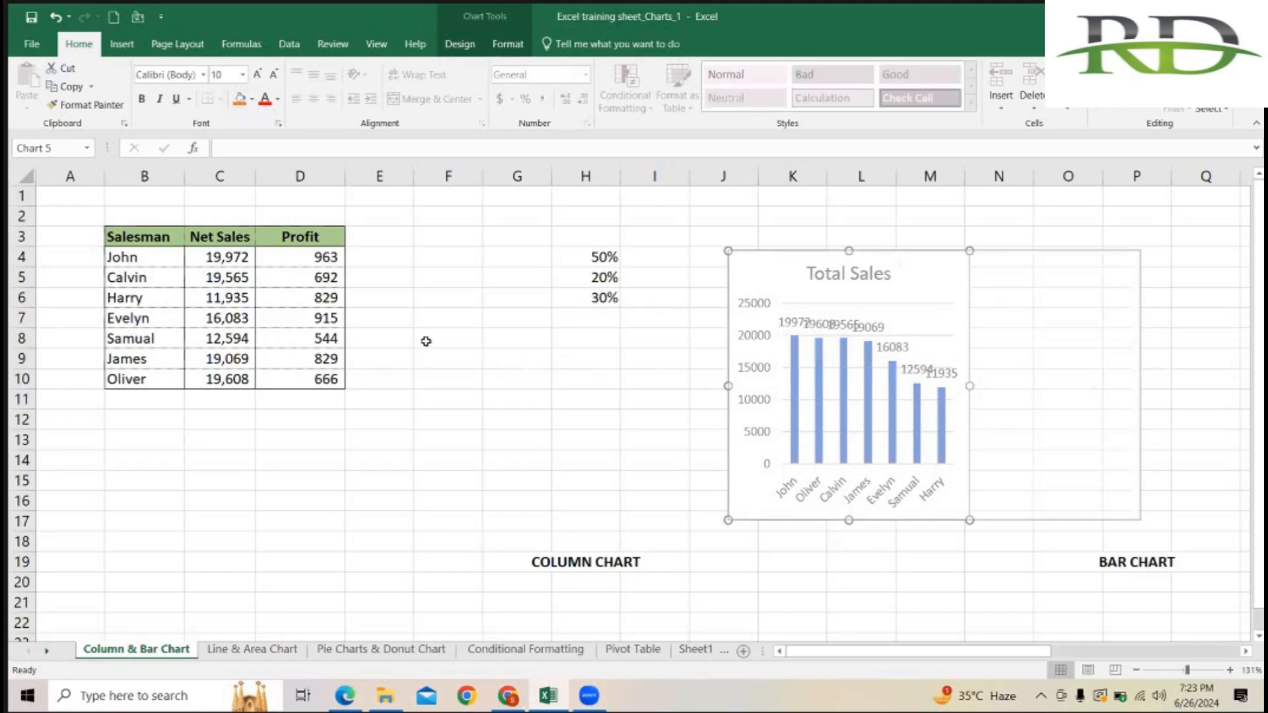
Select the Salesman range B3:B10 together with the non-adjacent Profit range D3:D10
drag(144, 239, 145, 304)
drag(144, 350, 145, 380)
click(335, 396)
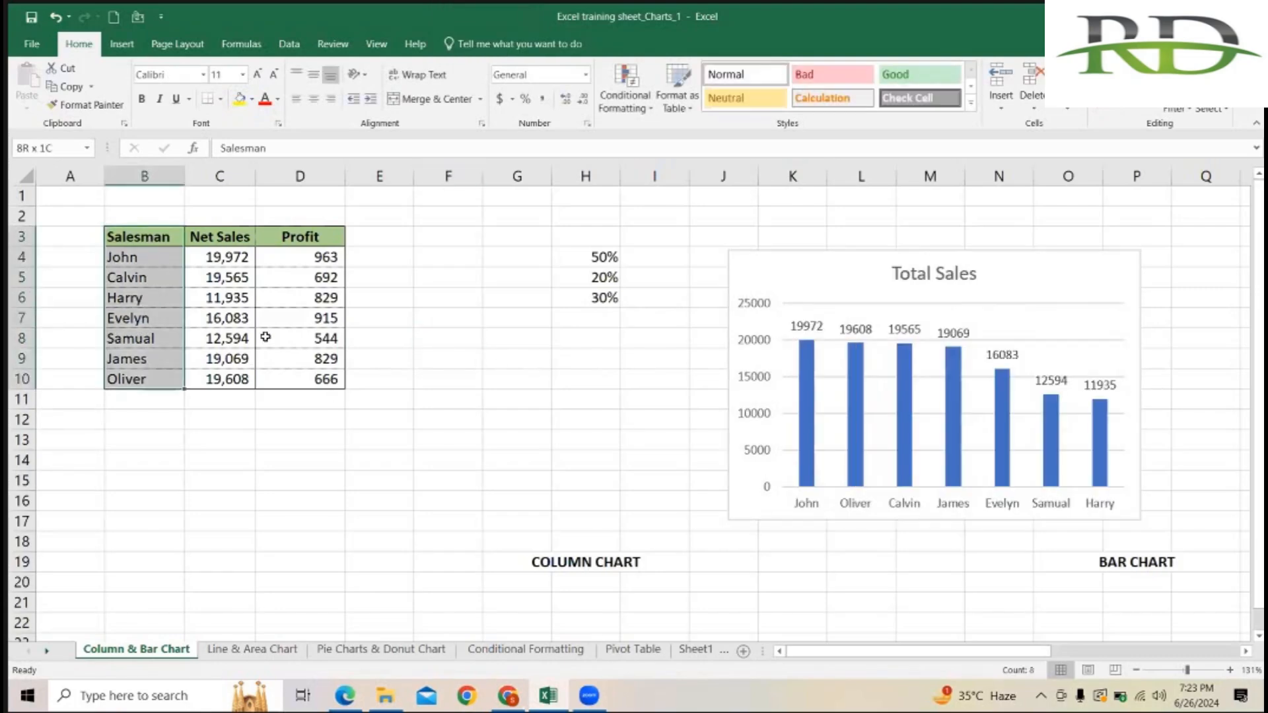
drag(157, 239, 159, 379)
ctrl+drag(323, 239, 316, 372)
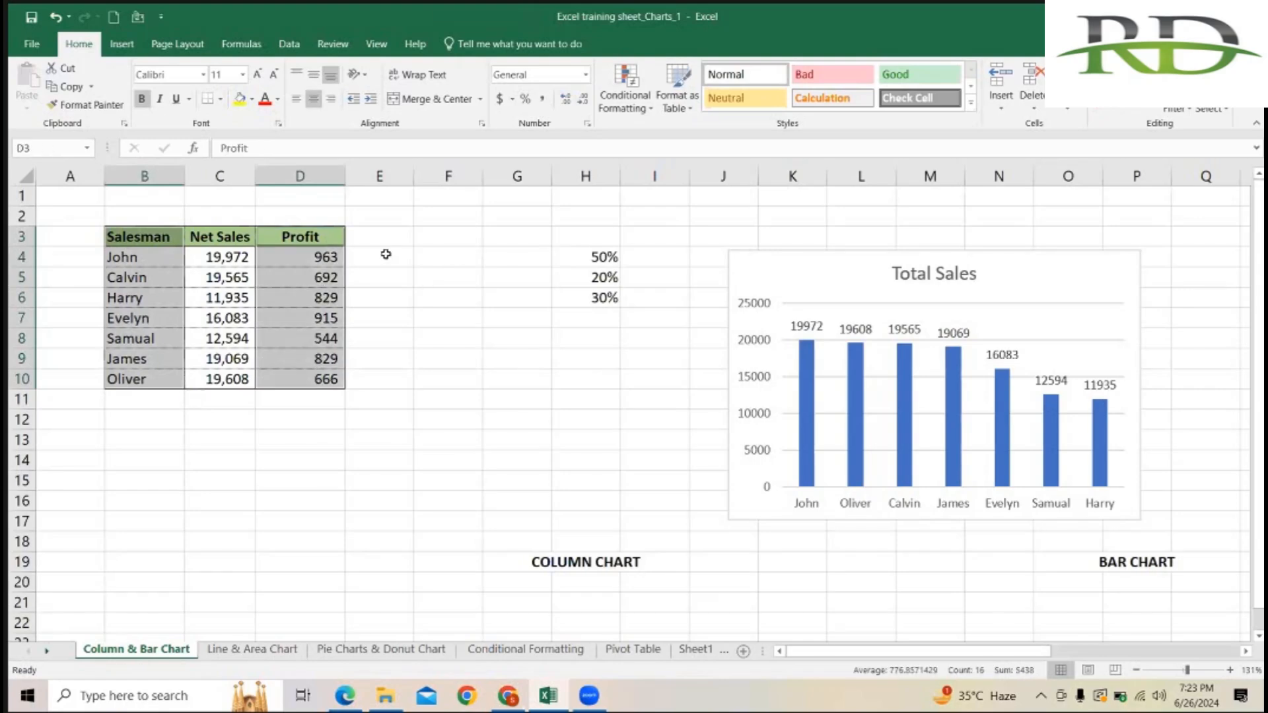
Insert a Clustered Bar chart from the Salesman and Net Sales data in B3:C10
drag(147, 243, 223, 380)
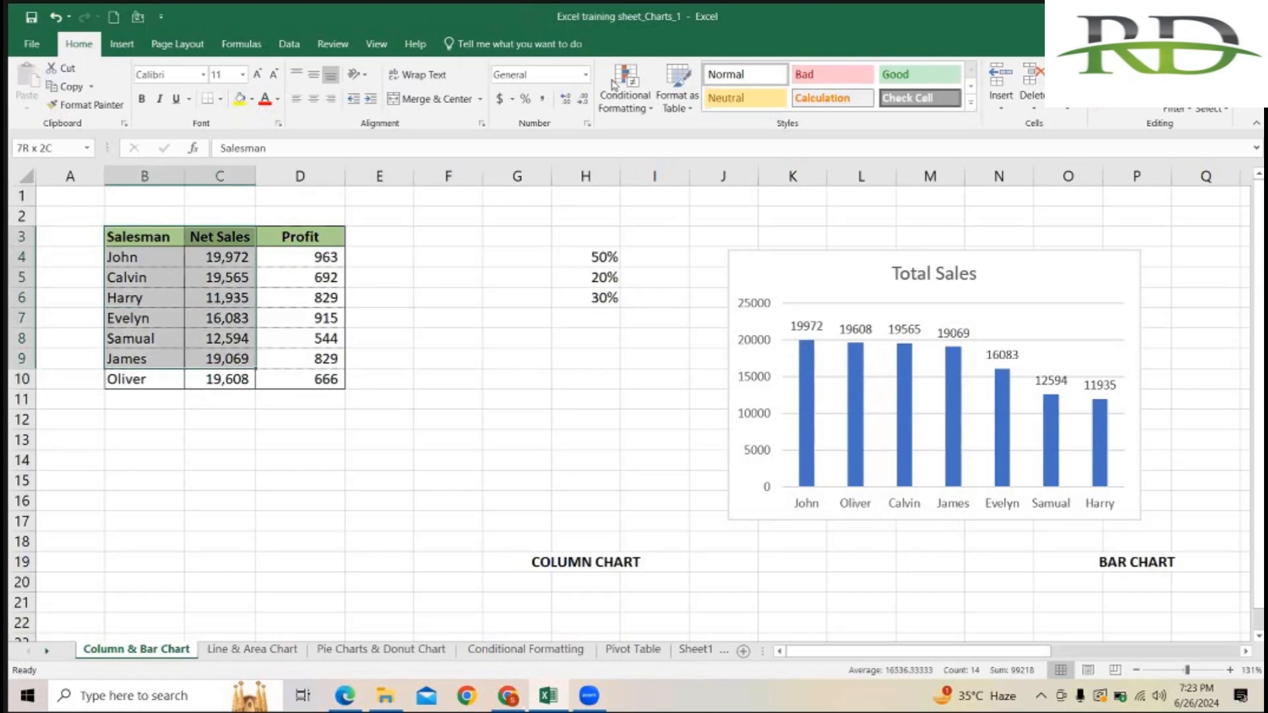
click(121, 47)
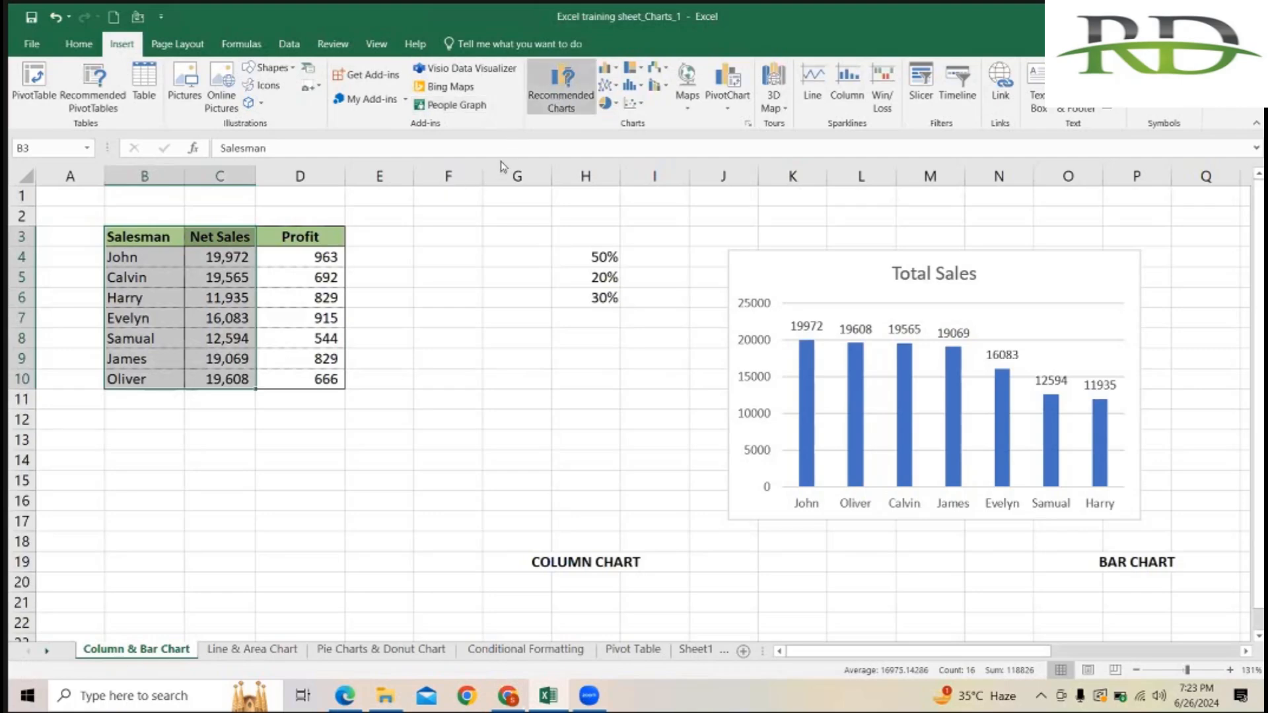
click(500, 132)
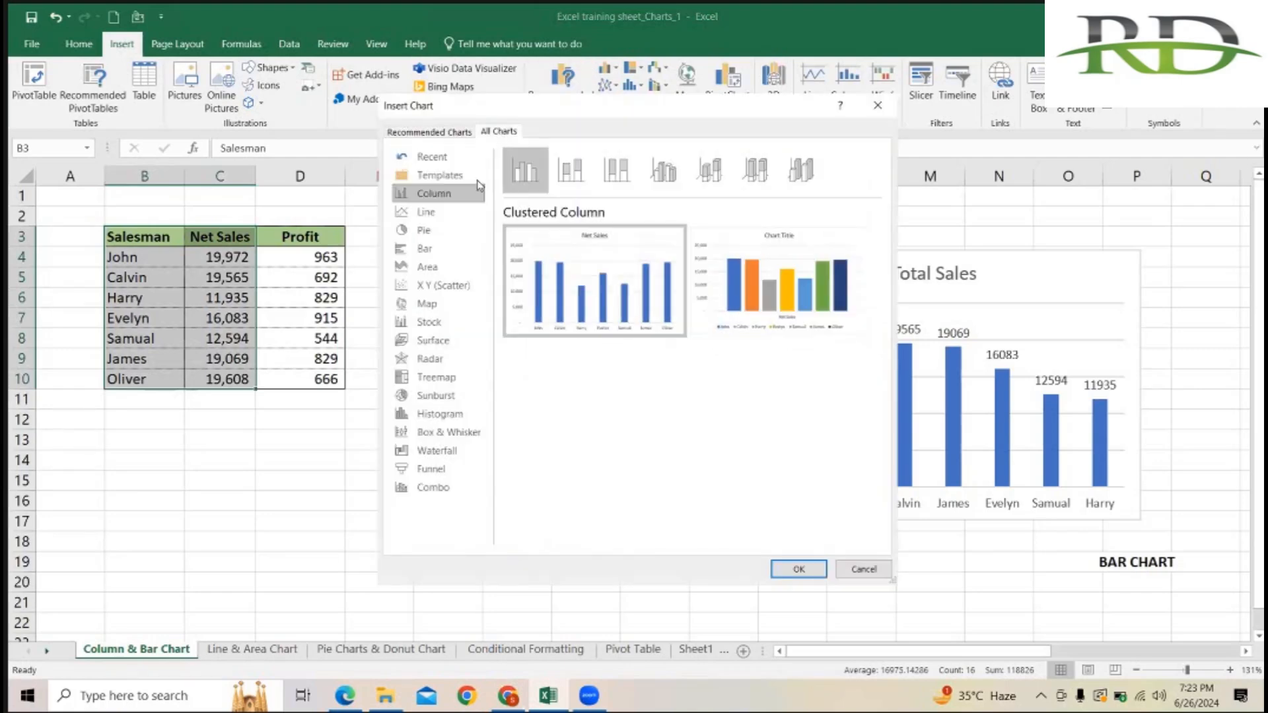
click(425, 250)
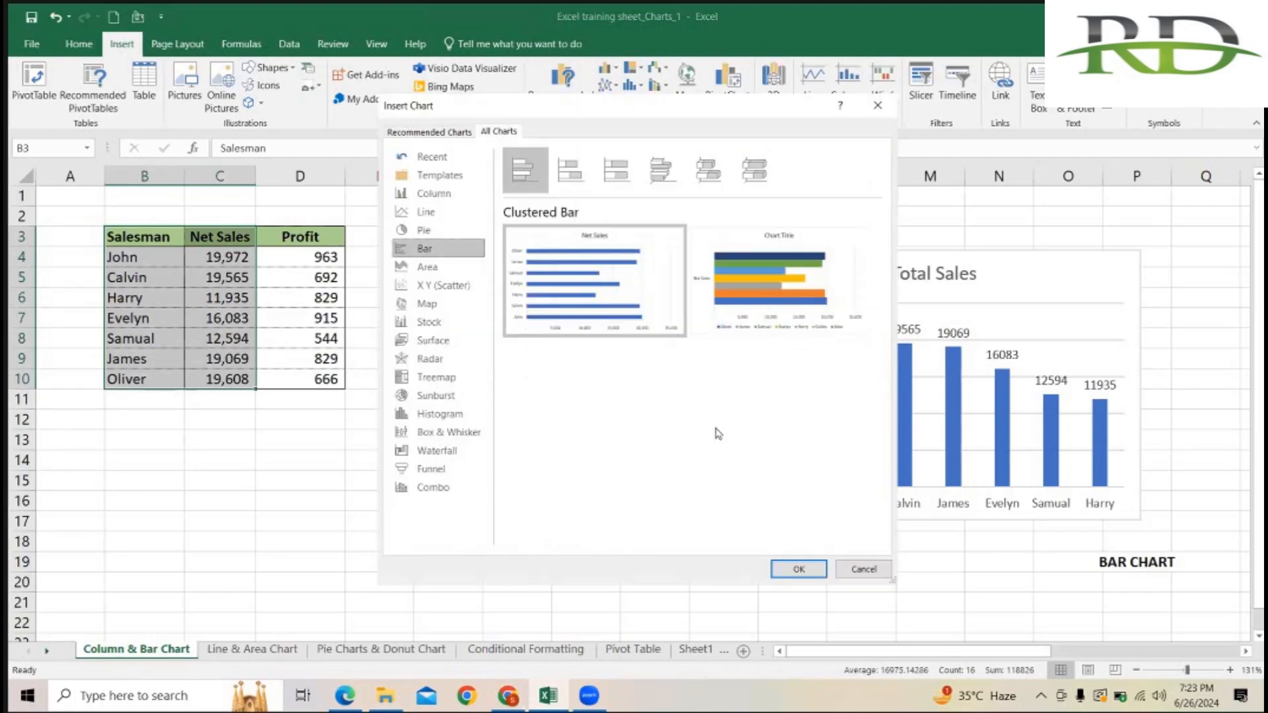
click(794, 571)
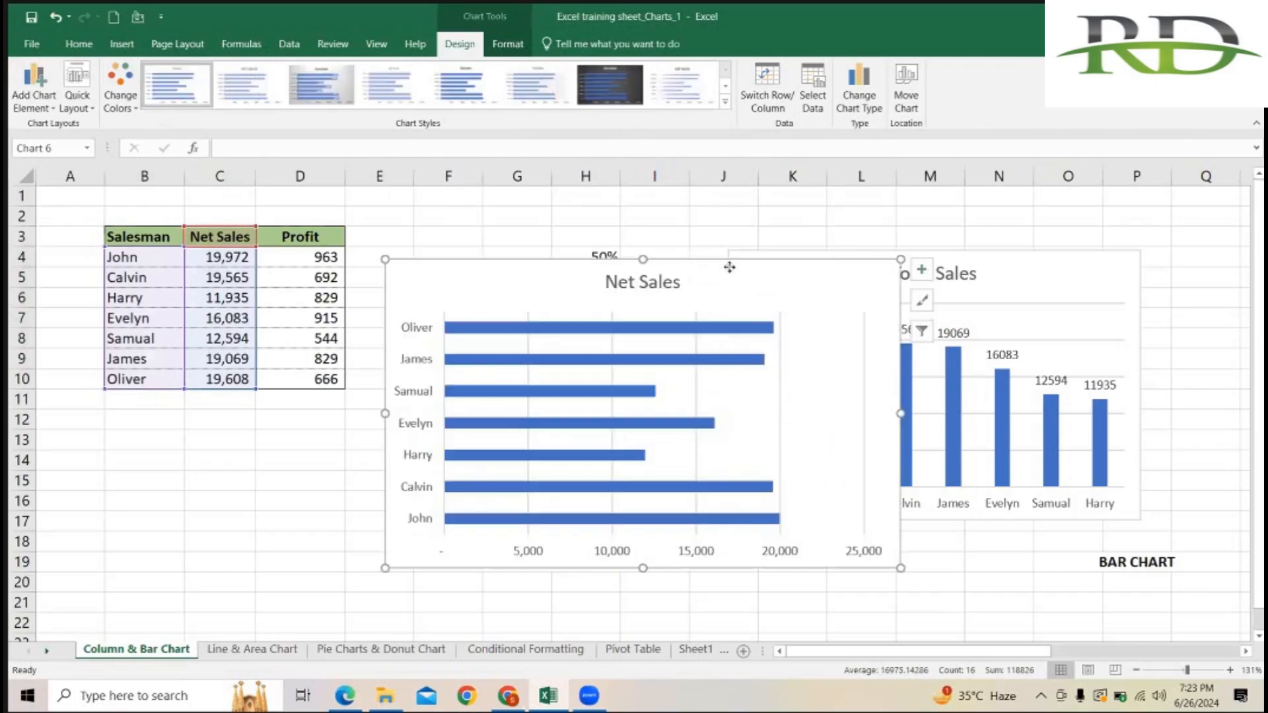
Fit the Net Sales bar chart over about E2 to J17 and move the Total Sales chart to about L1 to Q14
drag(730, 263, 711, 220)
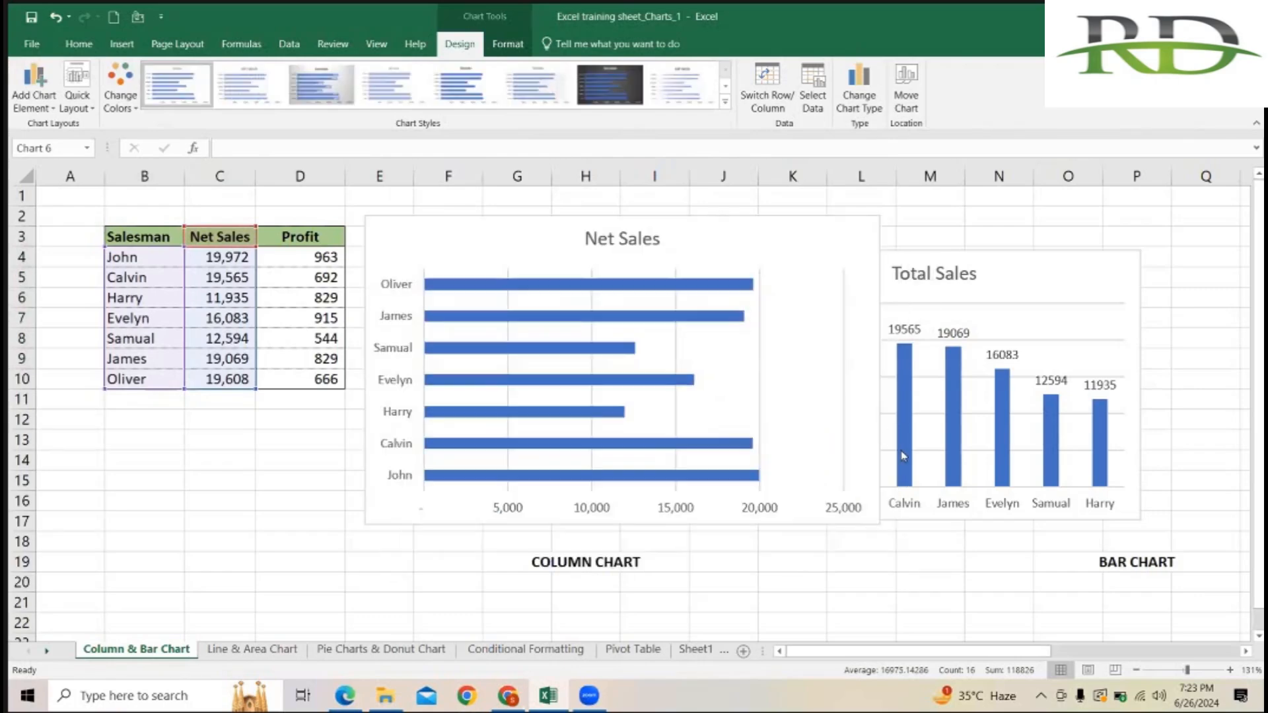
click(801, 362)
drag(752, 363, 745, 365)
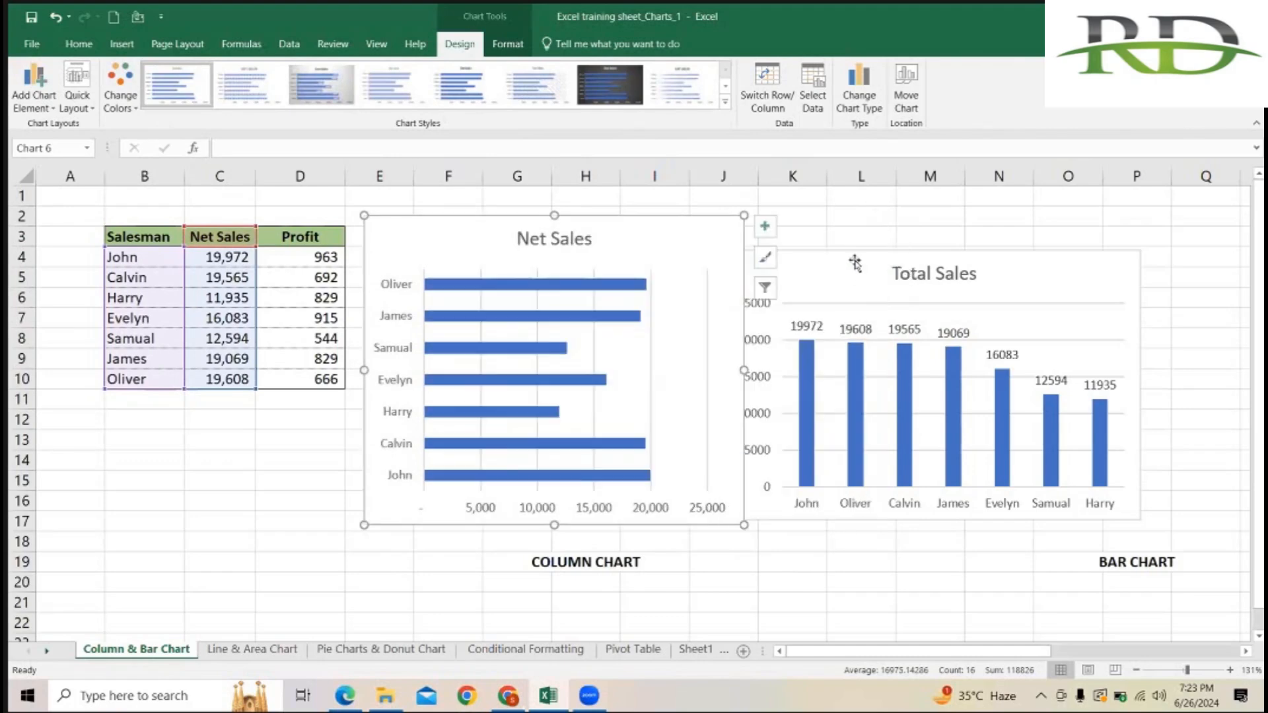
click(931, 247)
drag(953, 247, 972, 221)
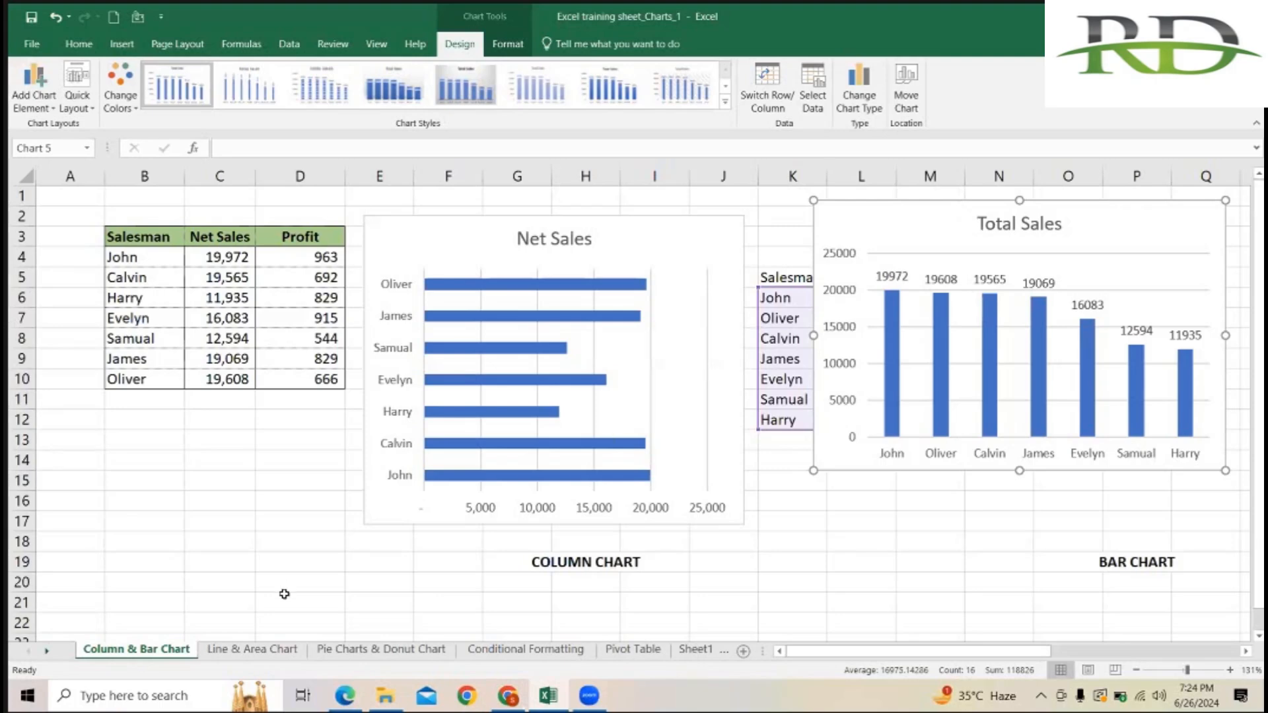
Delete the Net Sales bar chart
click(212, 445)
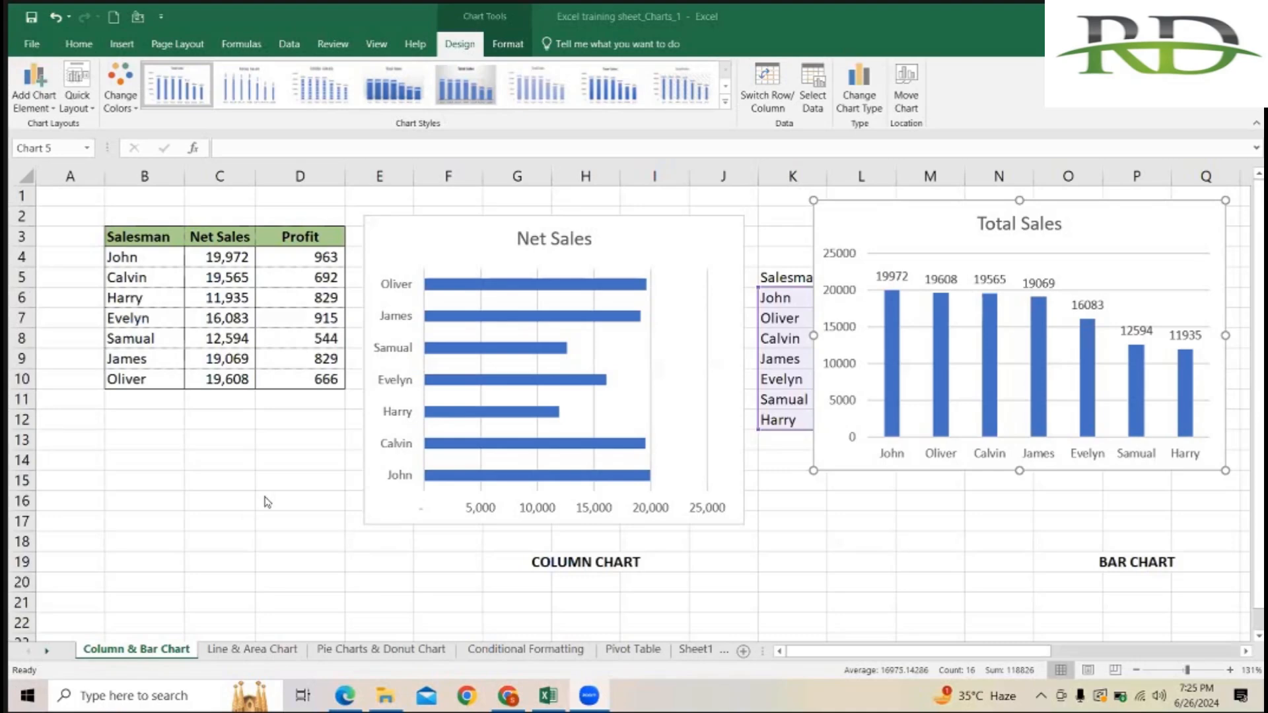
click(729, 227)
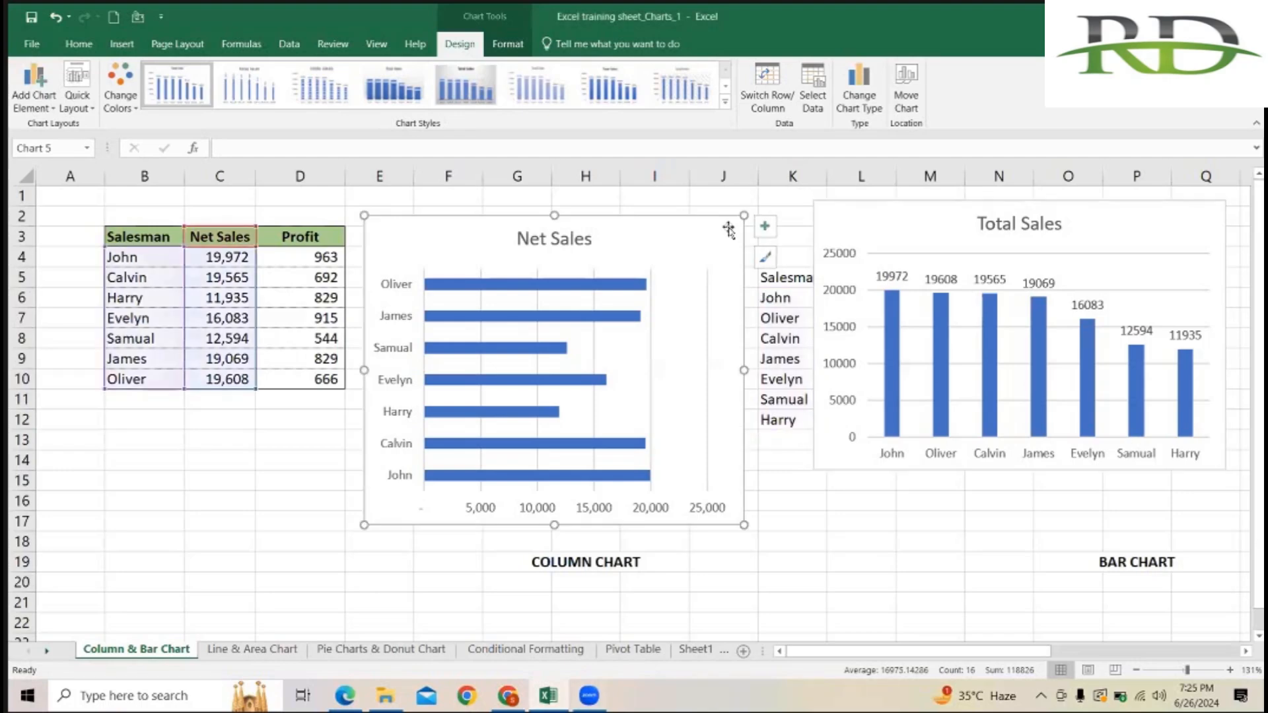
key(Delete)
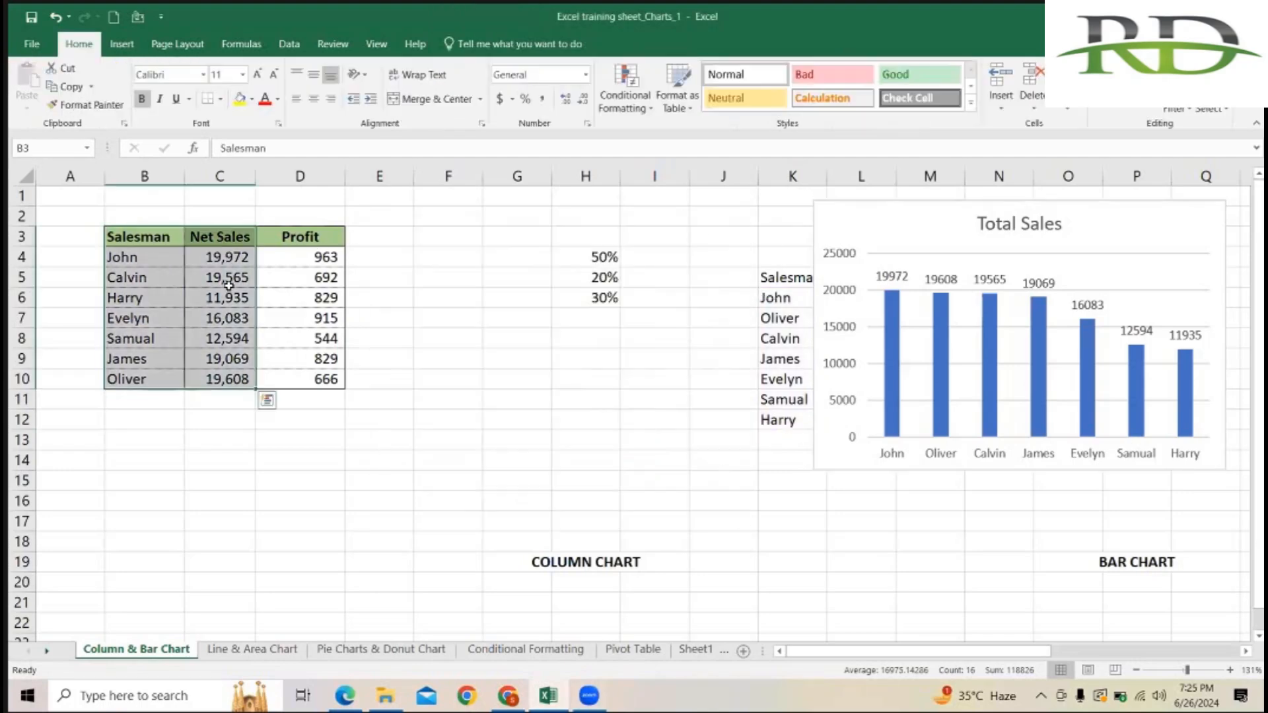
Insert a Clustered Column chart from the Salesman range B3:B10 and the Profit range D3:D10
drag(136, 242, 138, 378)
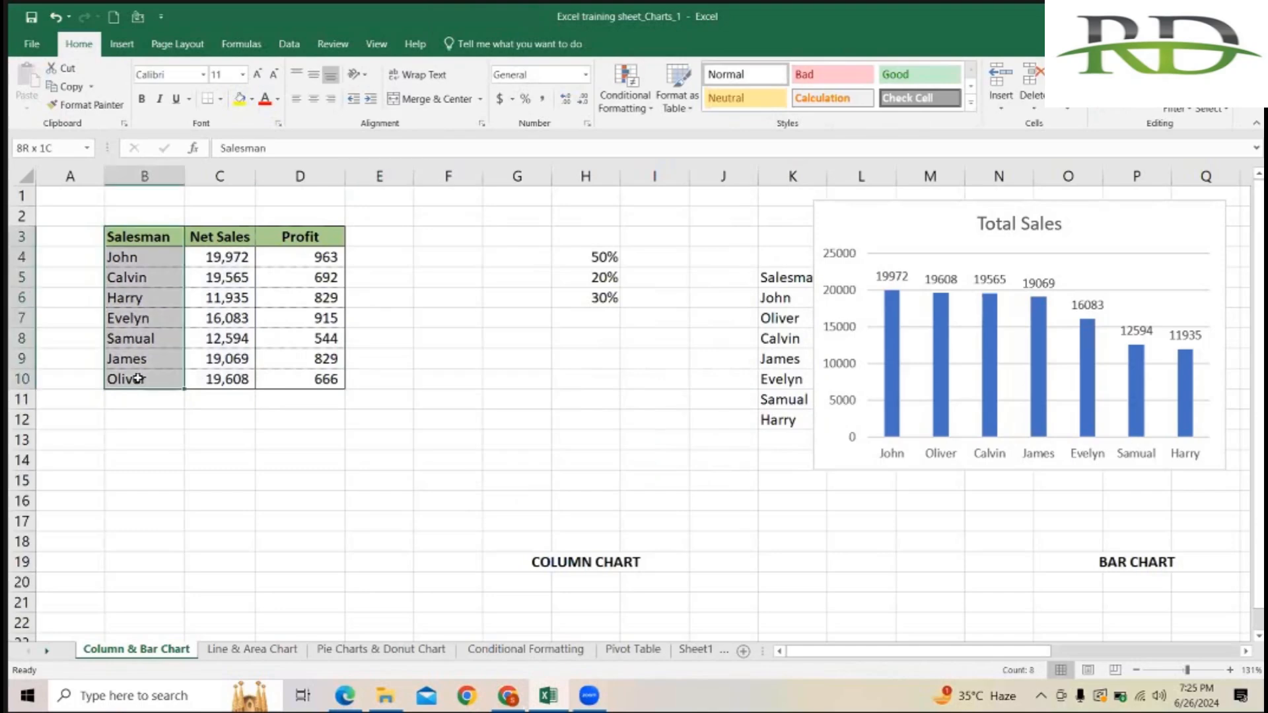
ctrl+drag(299, 237, 294, 379)
click(123, 45)
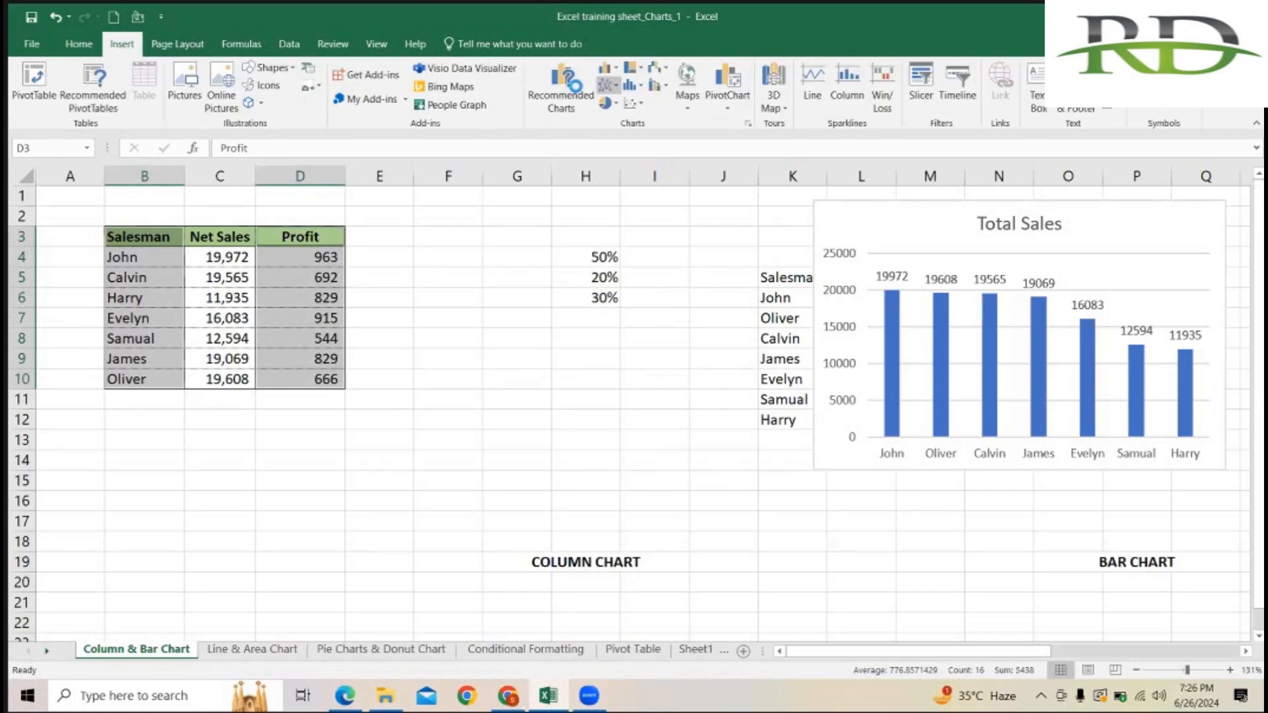
click(488, 134)
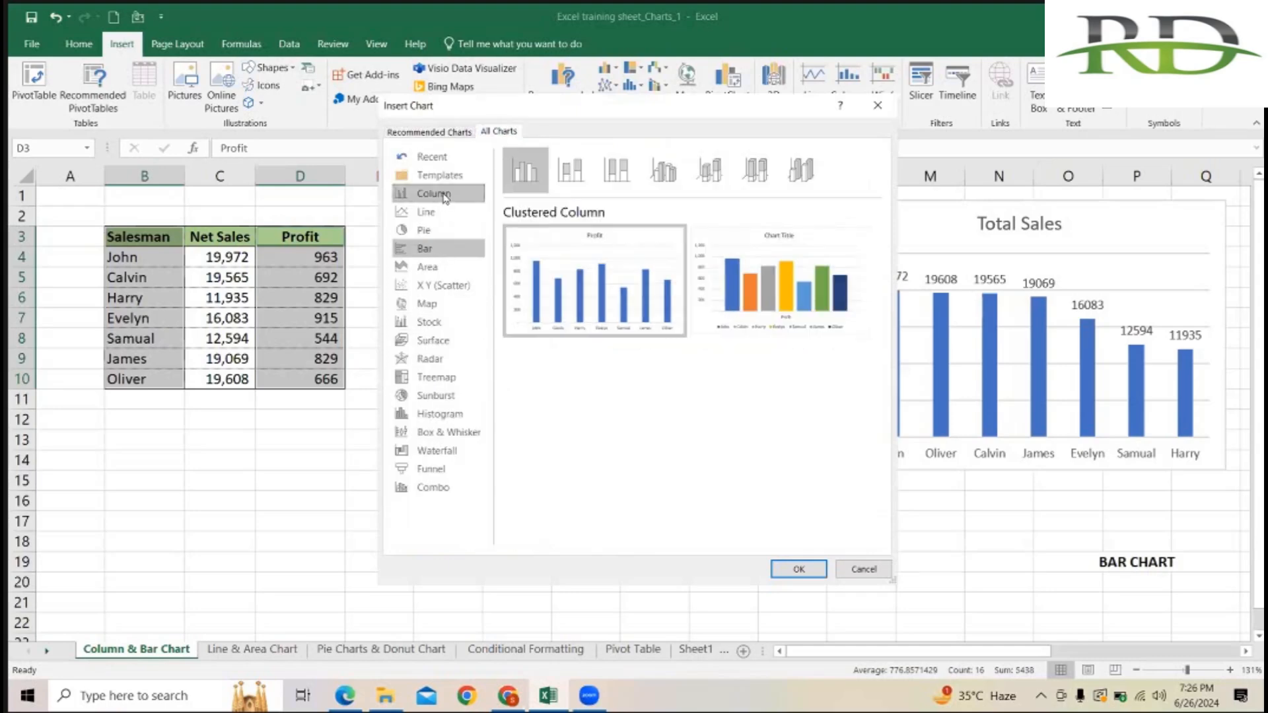
click(799, 570)
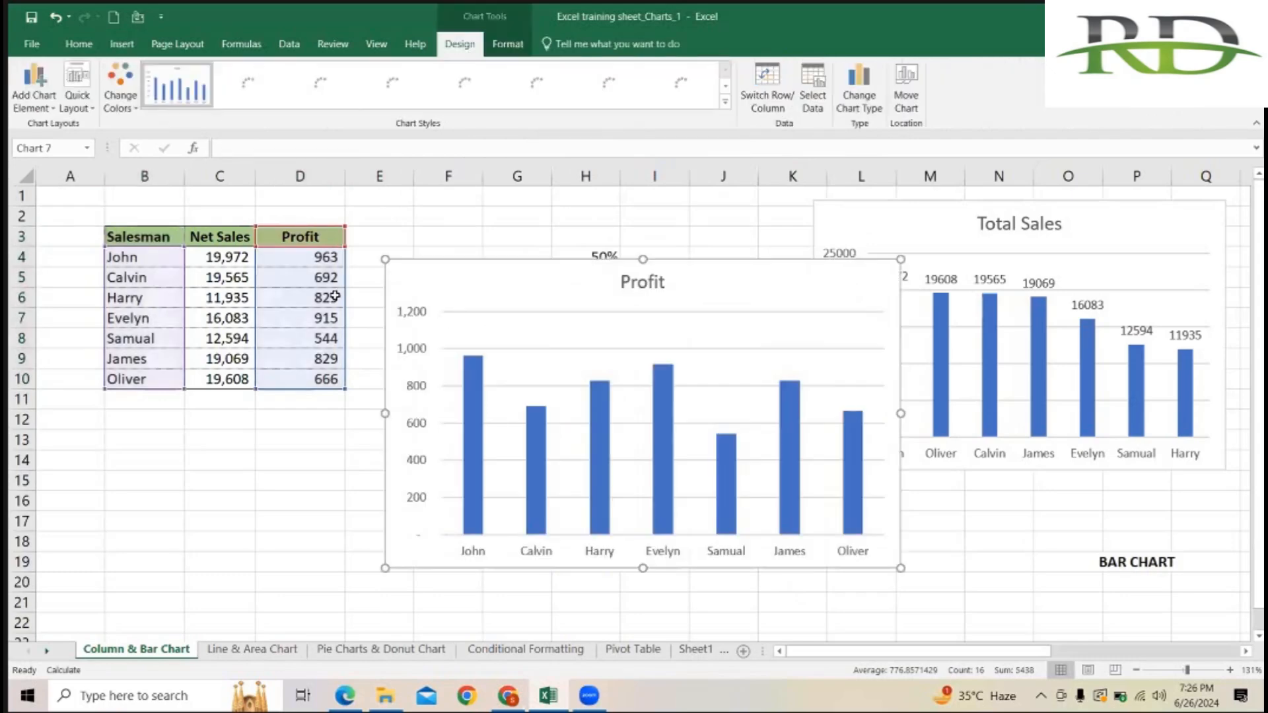
Shift the Profit chart's source values from the Profit column to the Net Sales column C
click(549, 220)
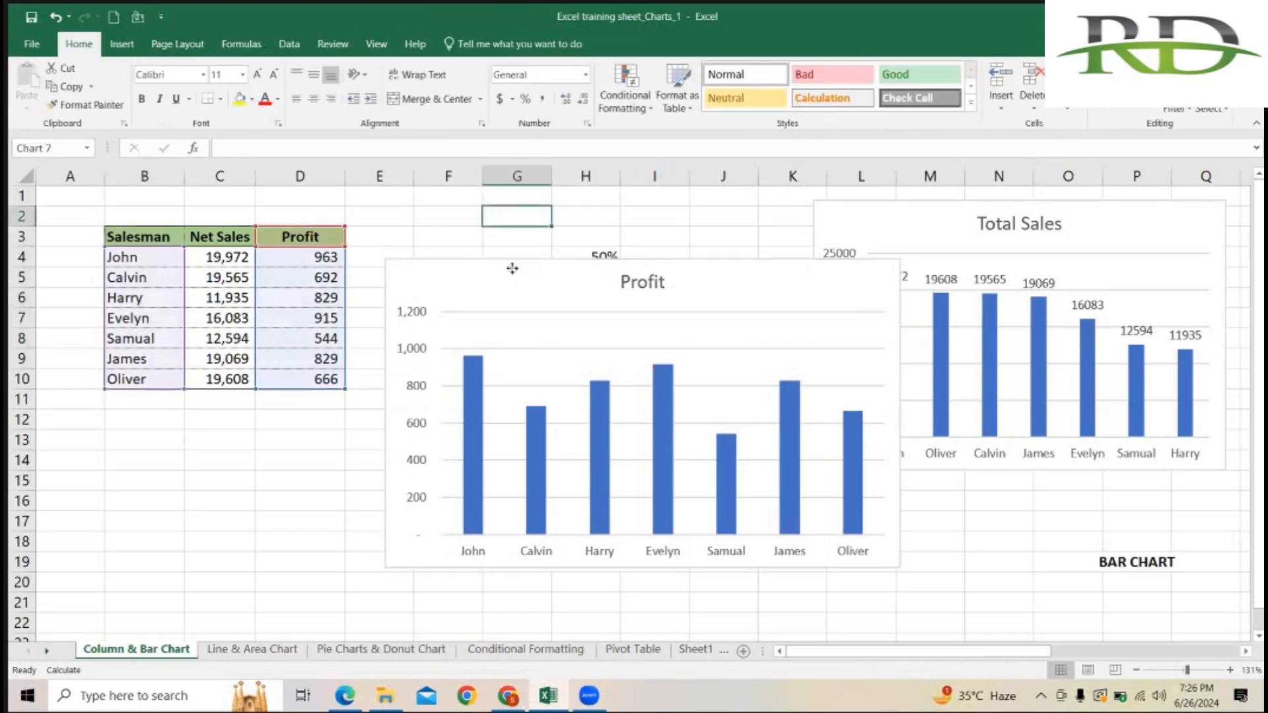
click(510, 269)
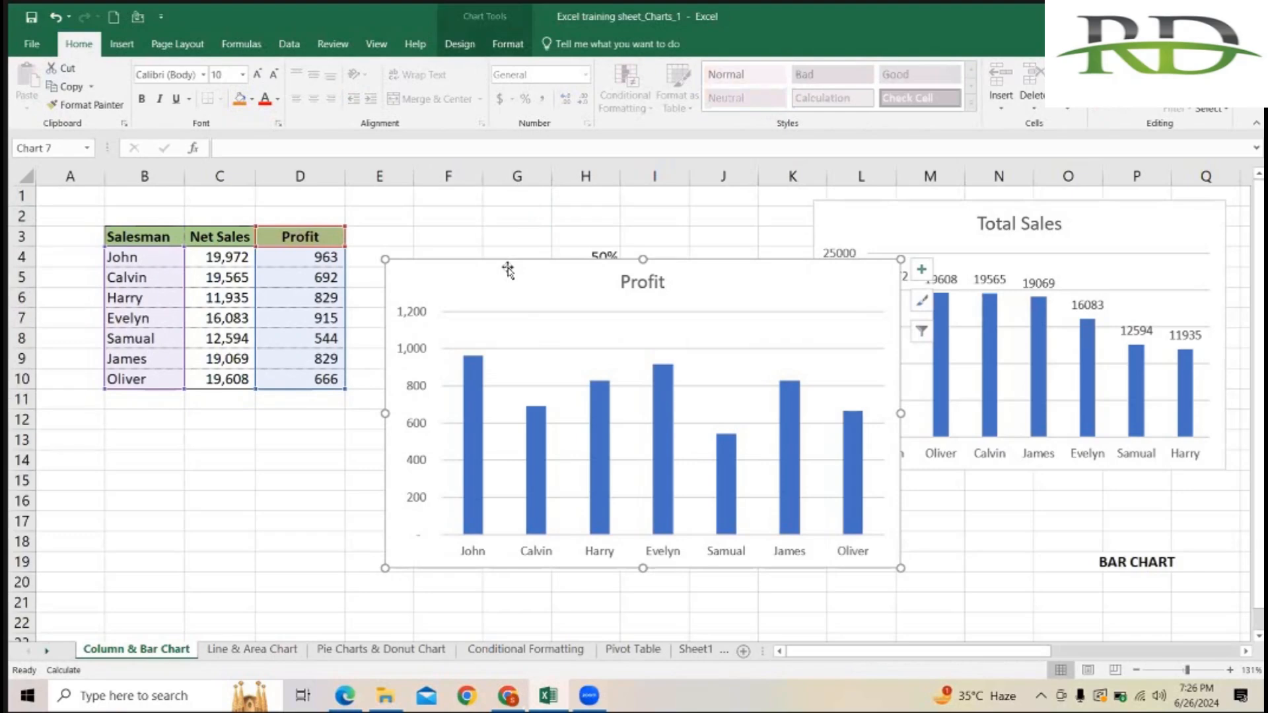
click(447, 221)
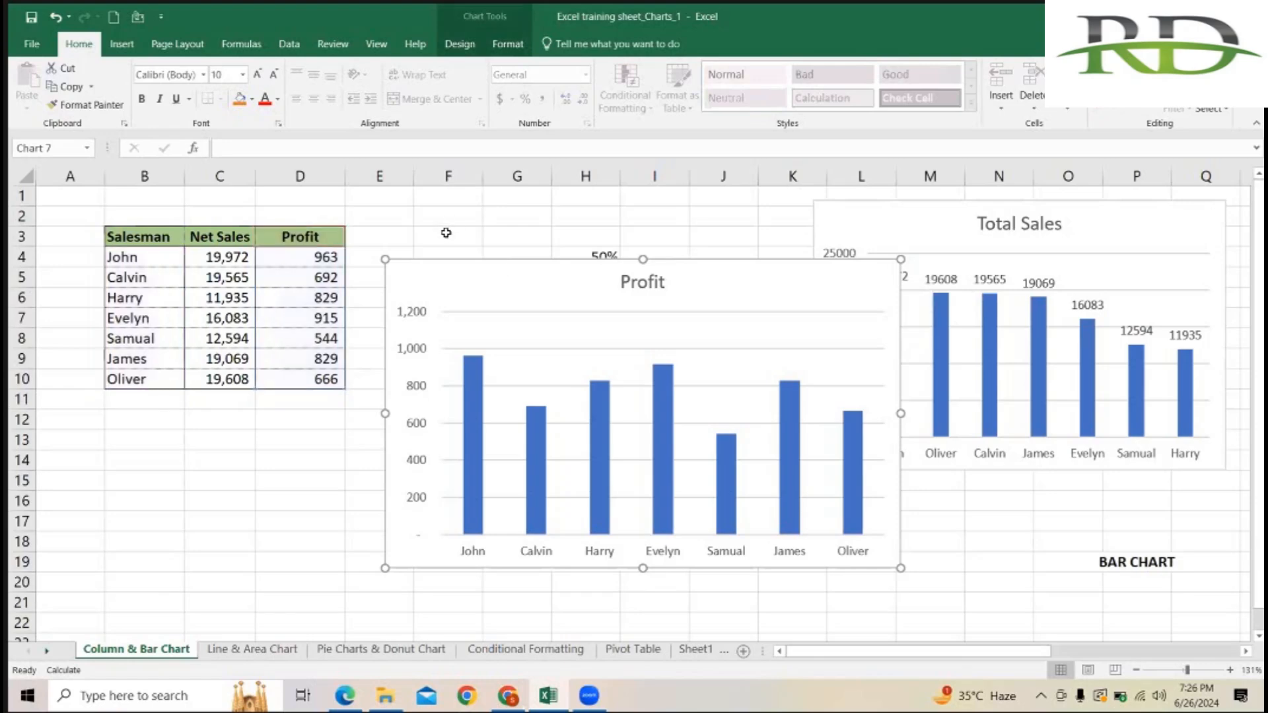
click(449, 266)
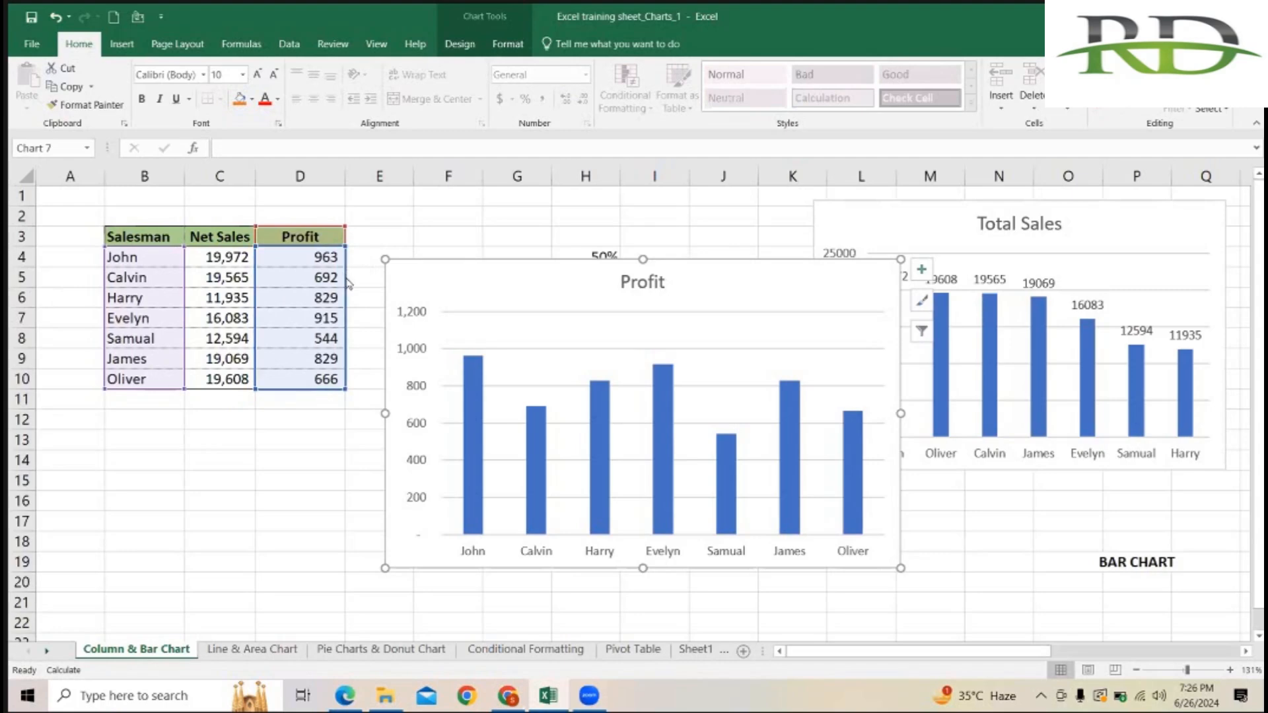
drag(243, 290, 233, 283)
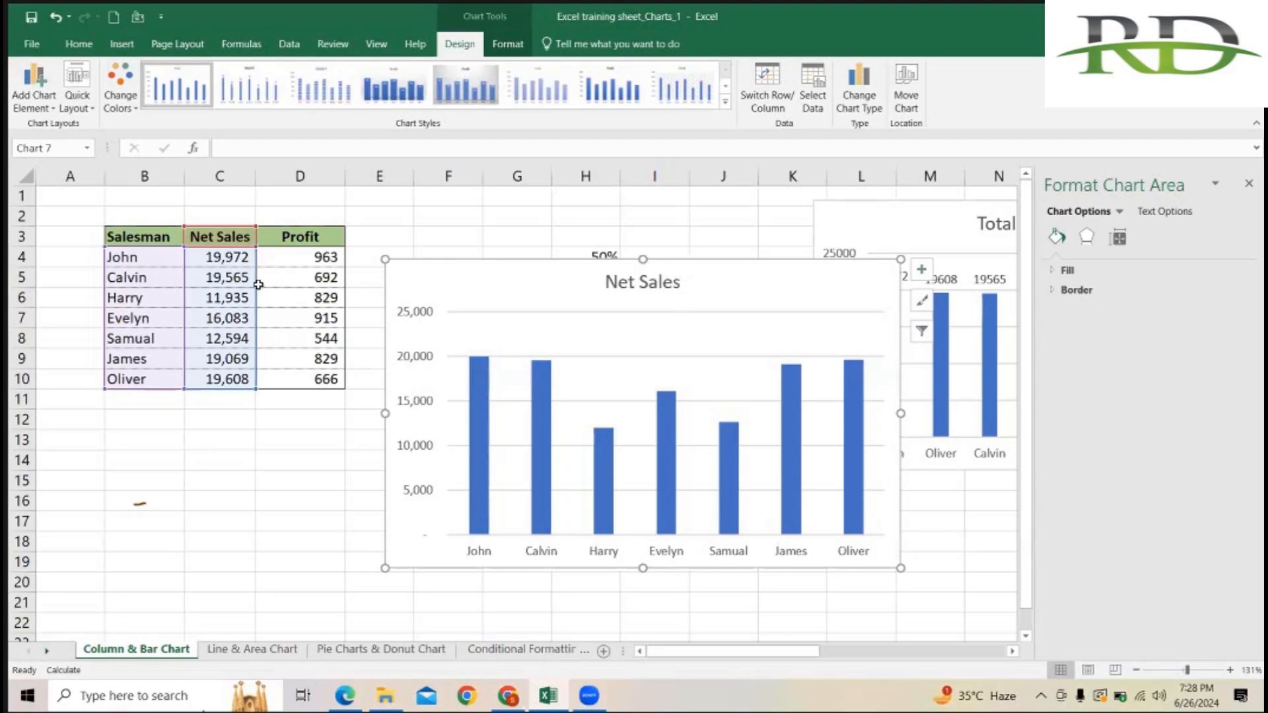
Shift the Net Sales chart's source values back from column C to the Profit column D
drag(258, 285, 324, 288)
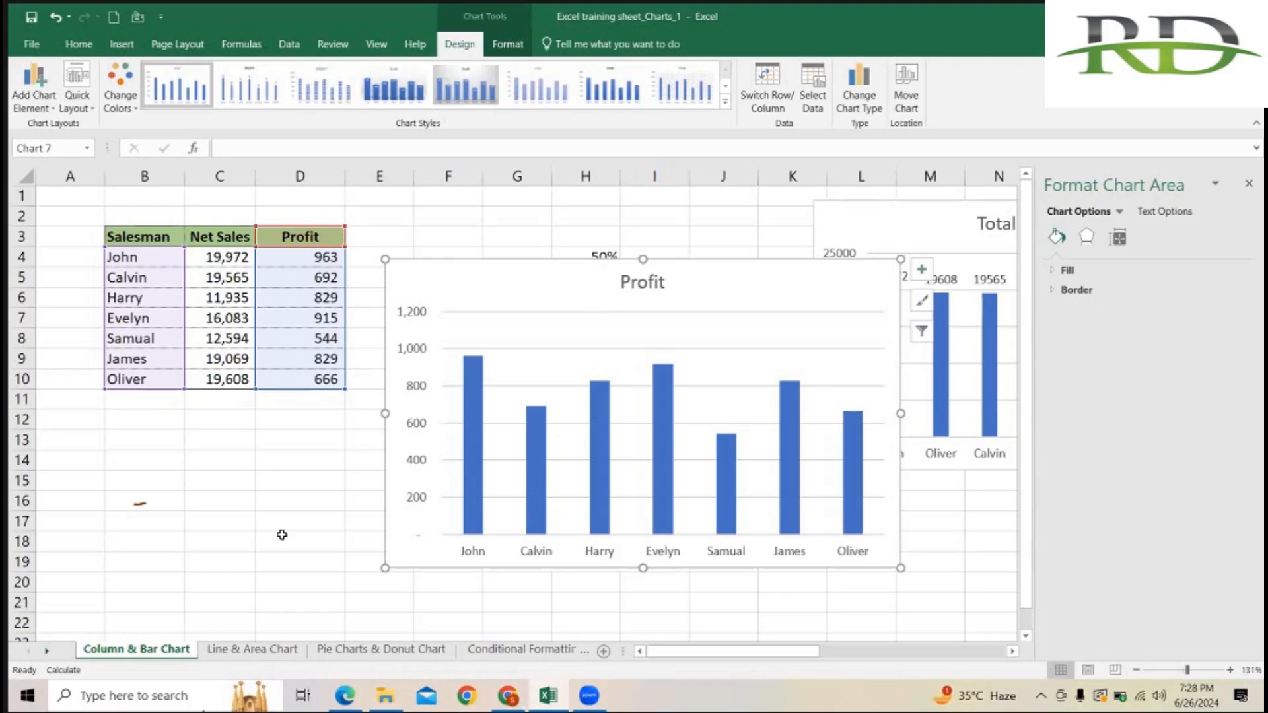
click(98, 686)
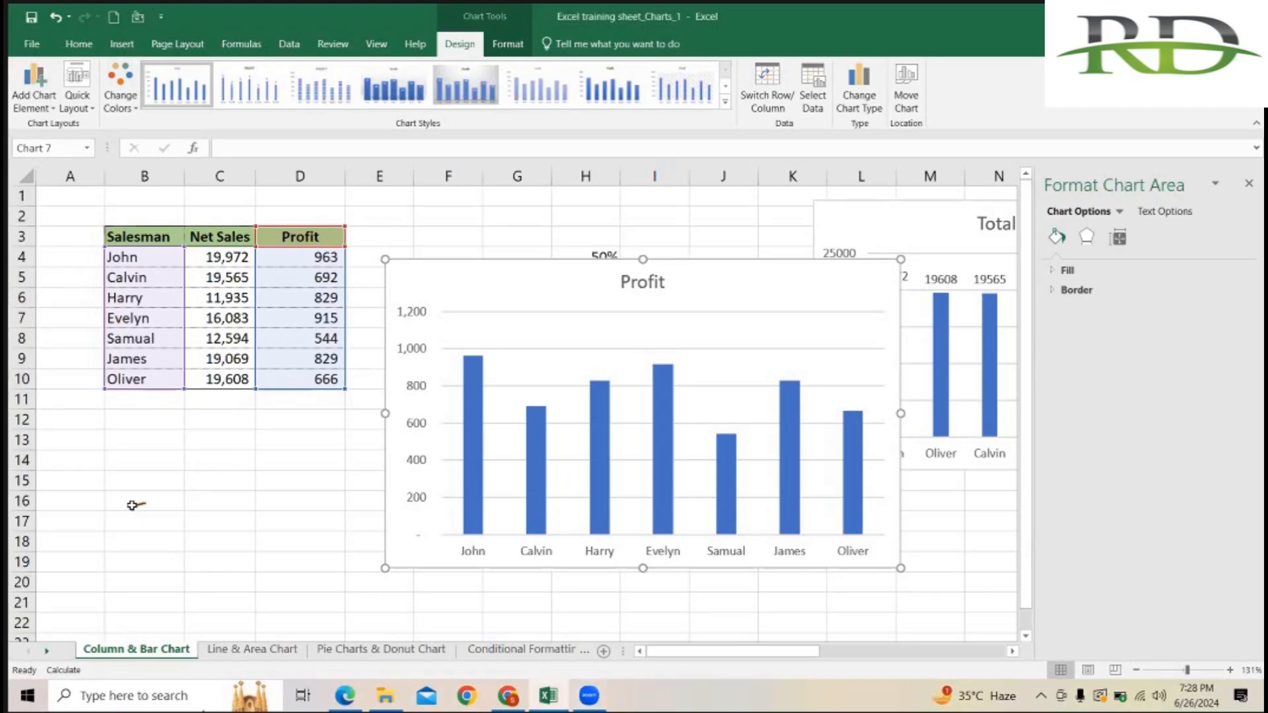
click(239, 461)
key(Down)
key(Down)
key(Left)
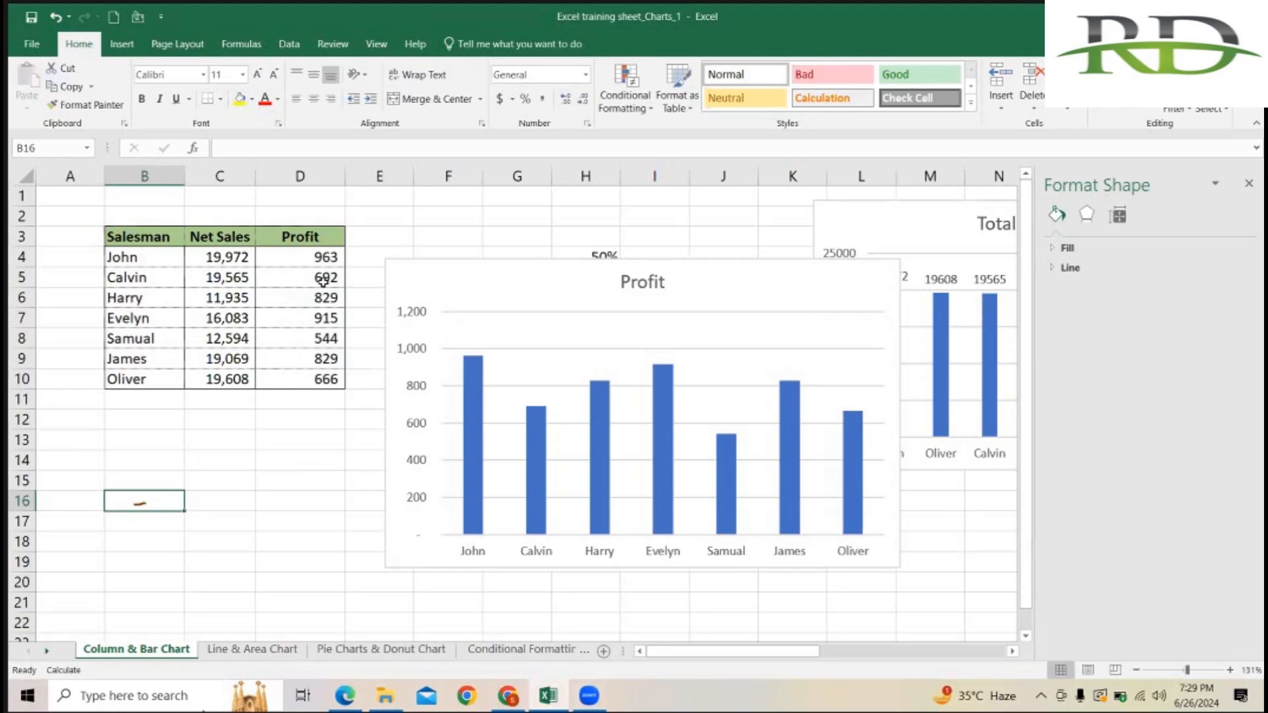
Replace the Profit values in D4:D10 with the formula =RANDBETWEEN(10,10000)
drag(307, 260, 300, 379)
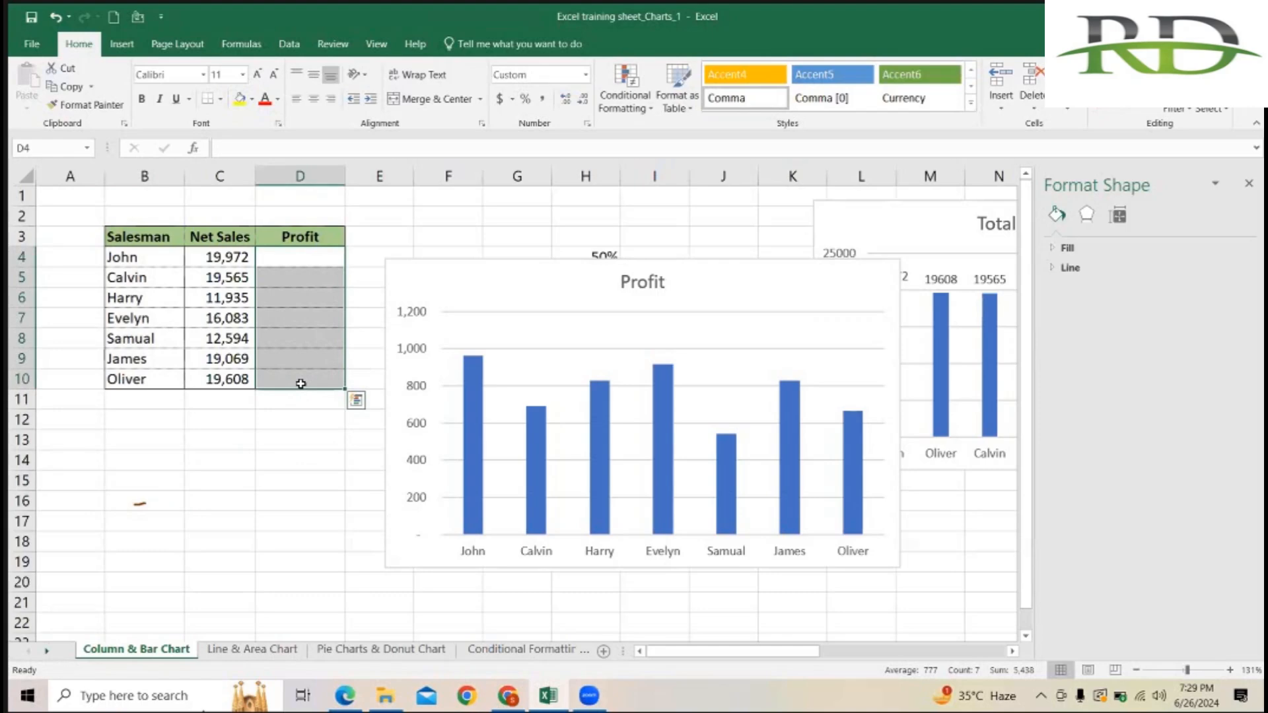
text(=)
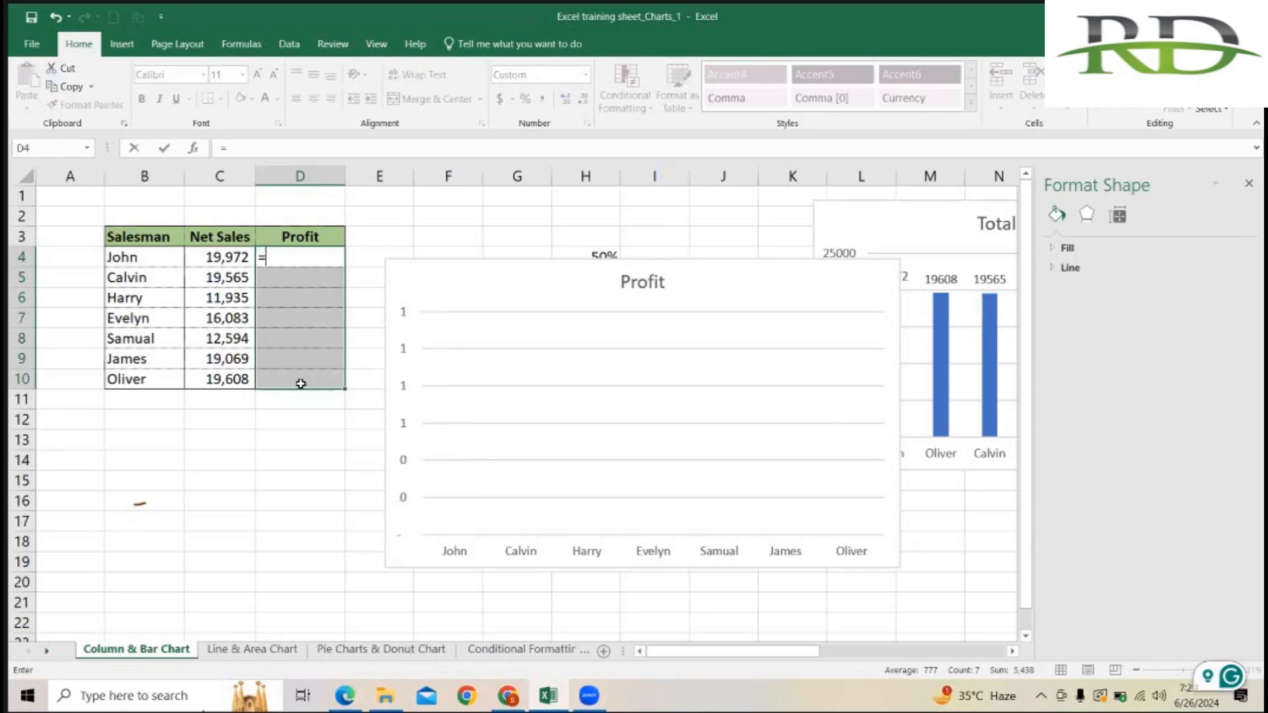
text(rand)
key(Down)
key(Tab)
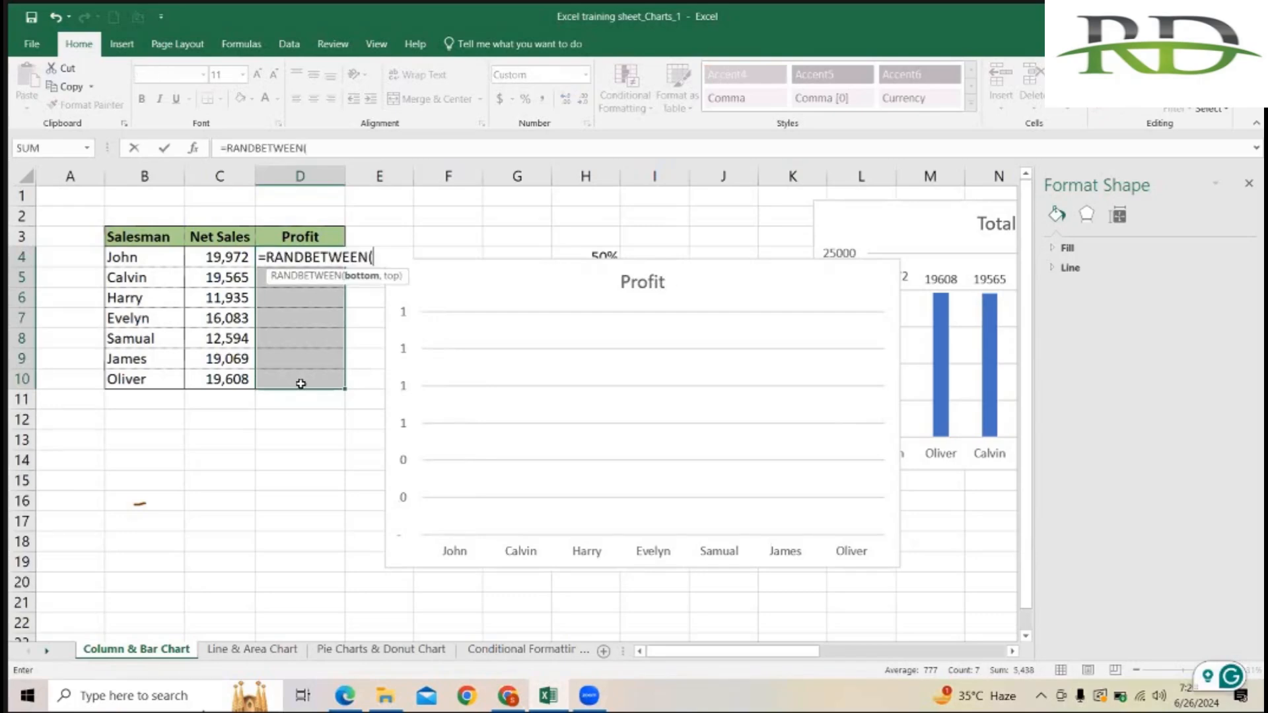
text(1)
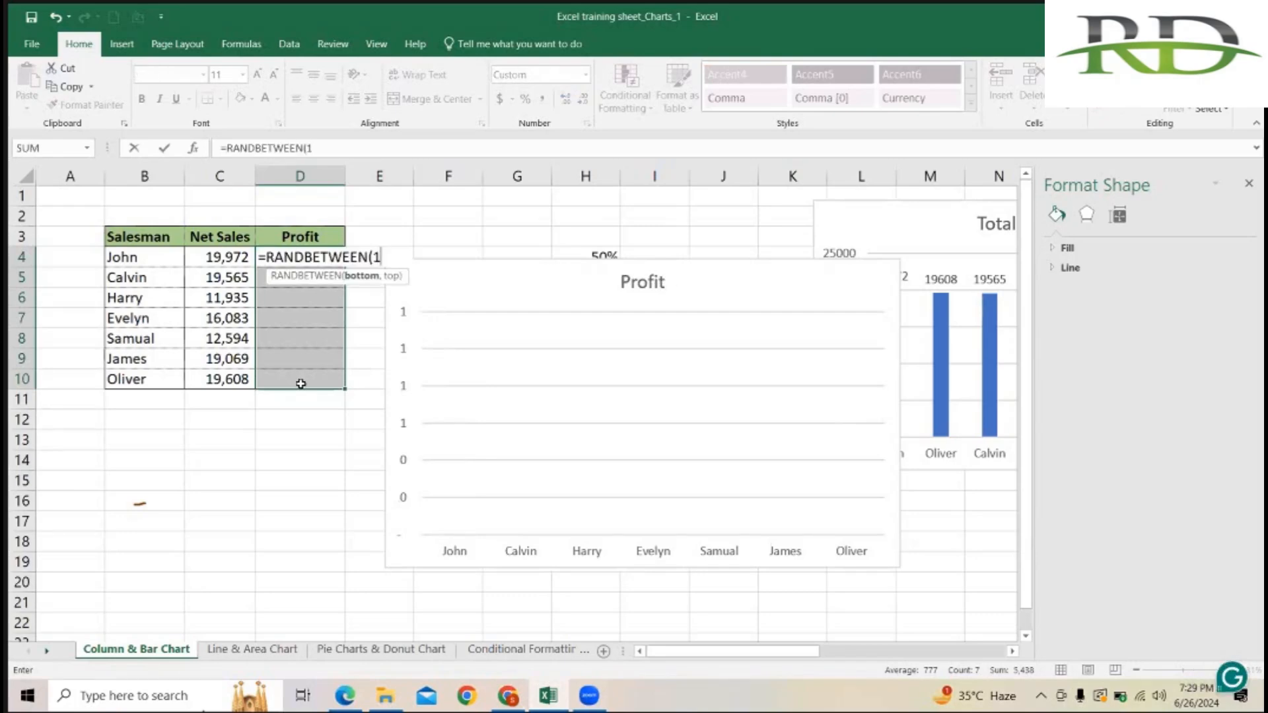
text(0,10000)
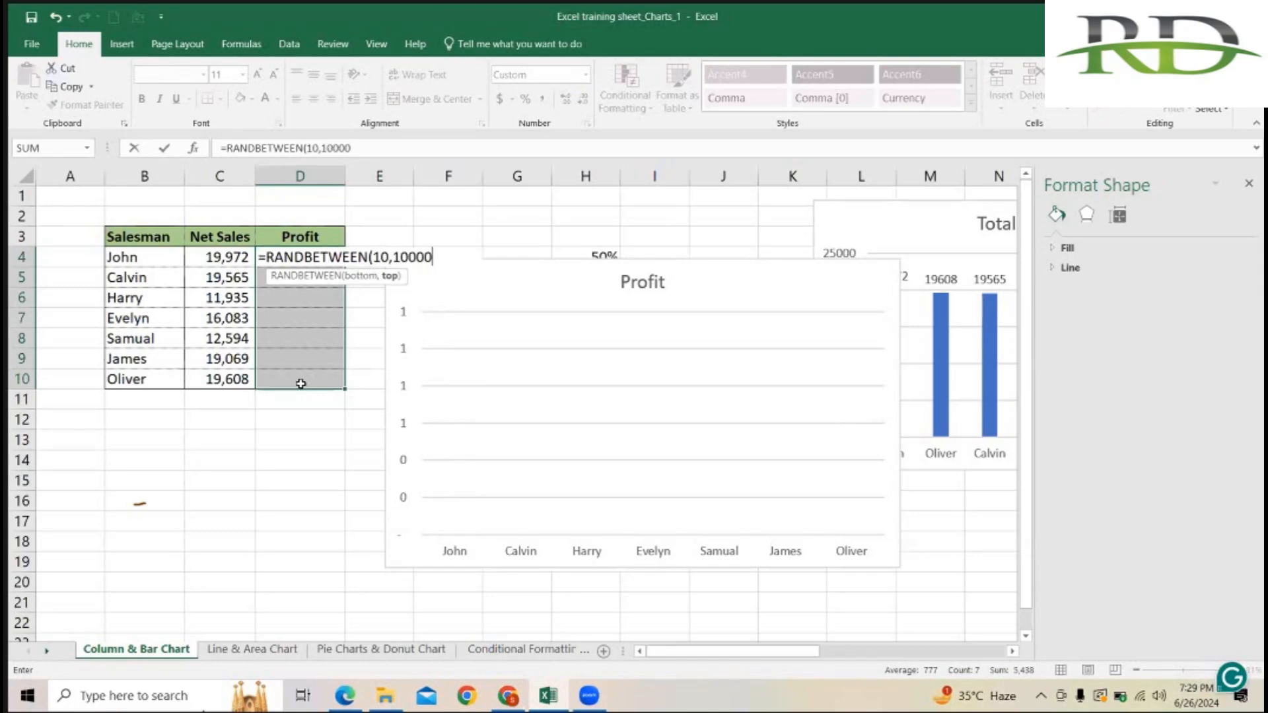
text())
key(Return)
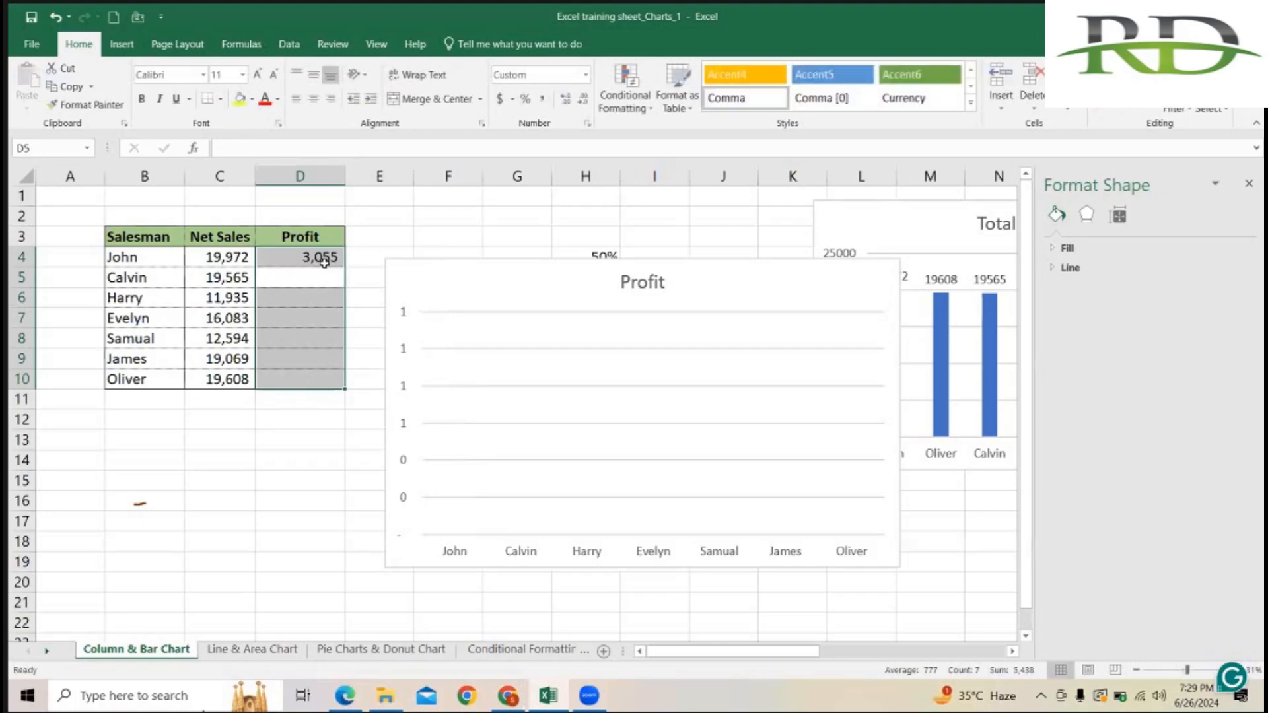
click(324, 262)
drag(344, 268, 333, 385)
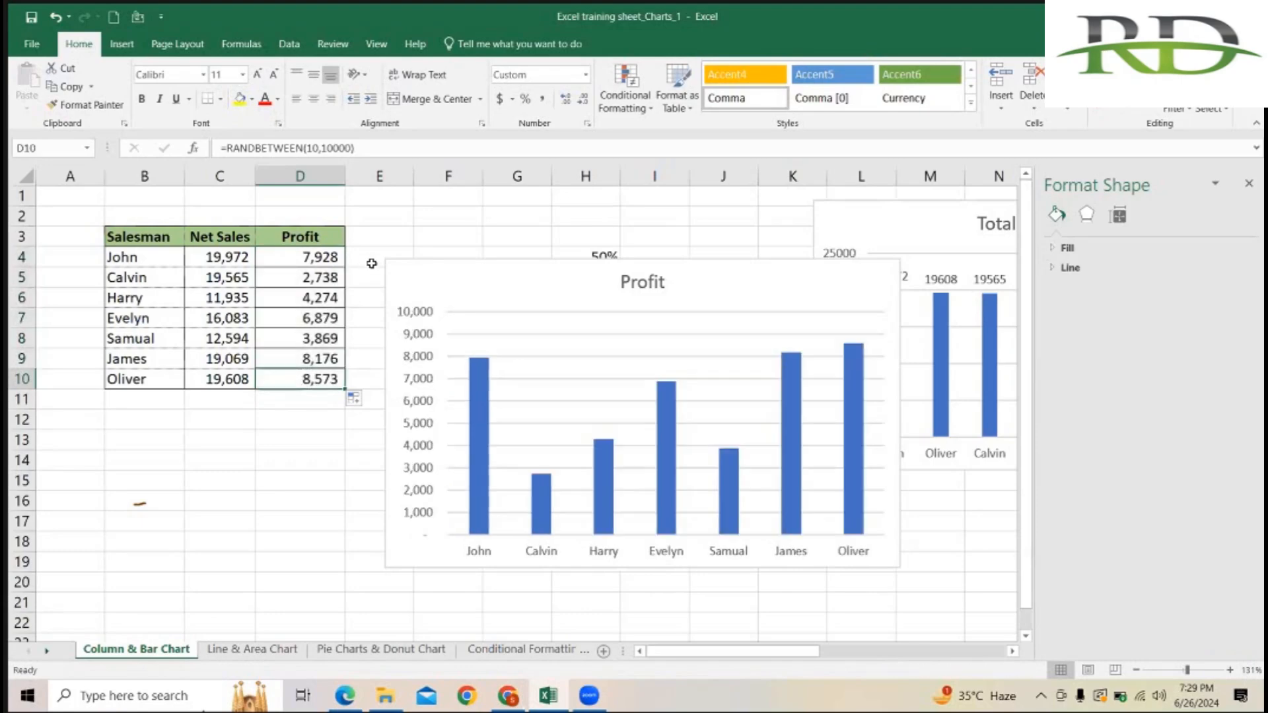
Overwrite the first Profit value in D4 with 10
click(308, 256)
text(10)
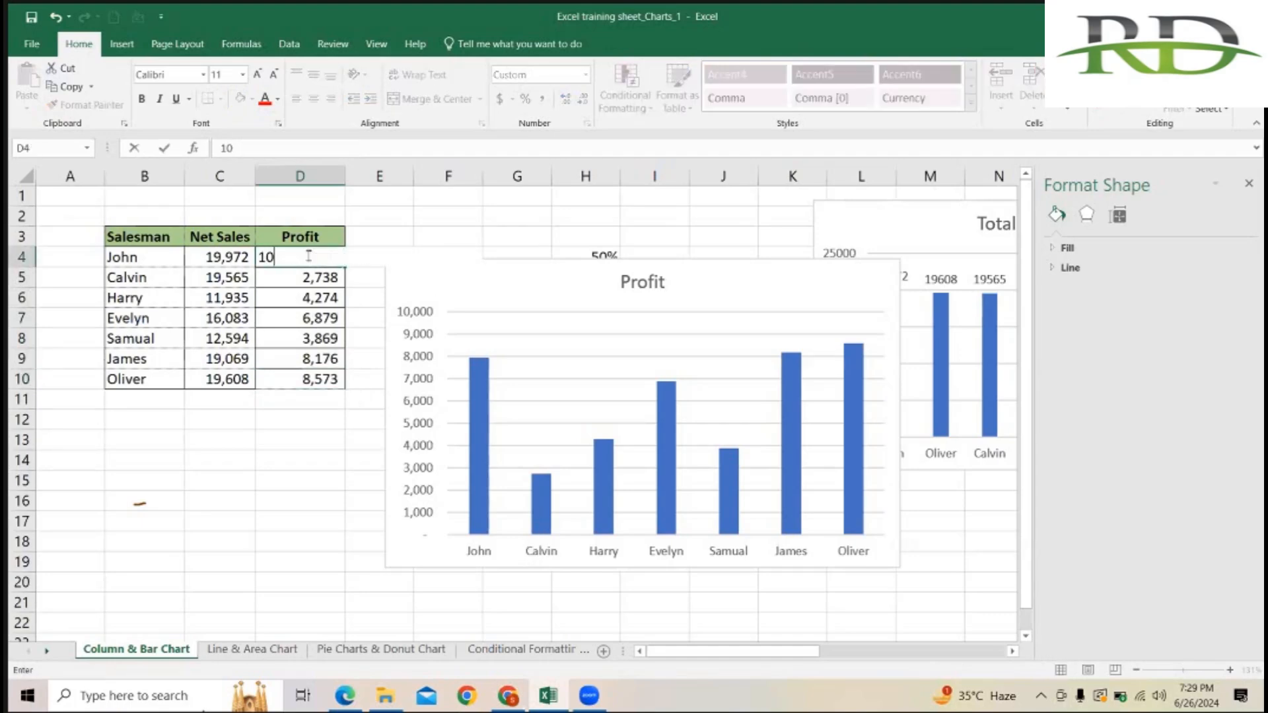
key(Return)
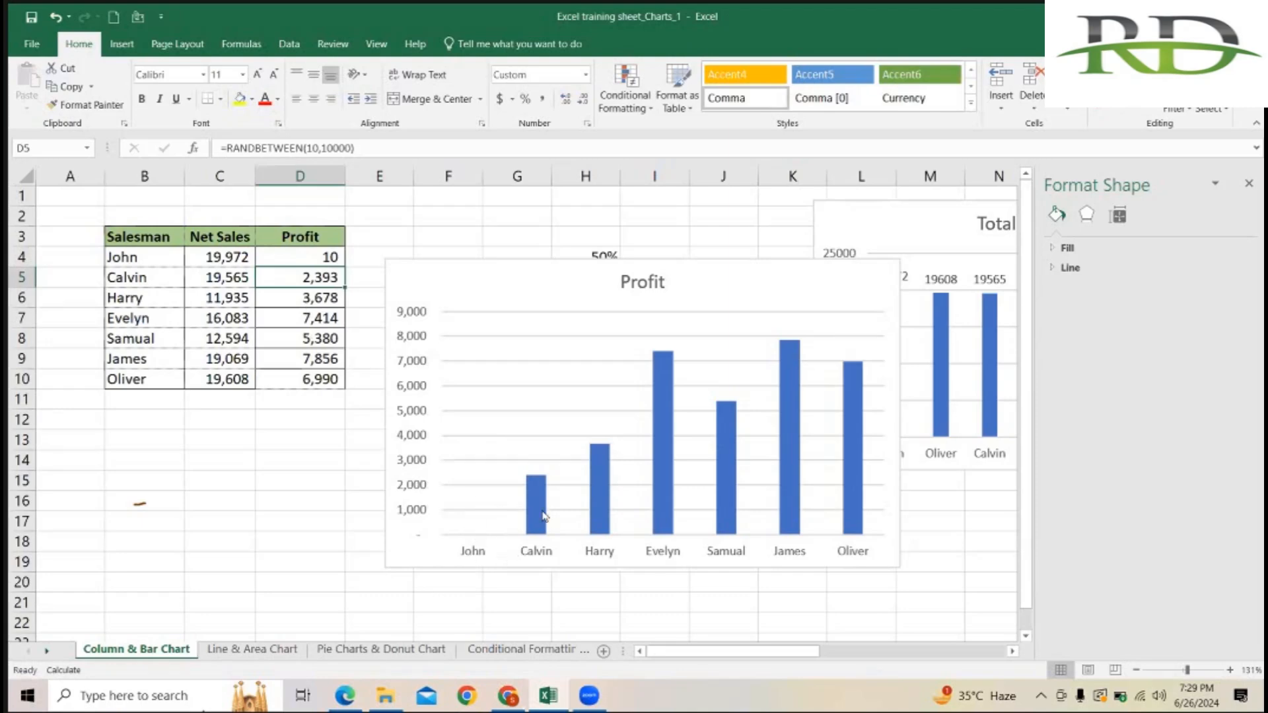
click(993, 526)
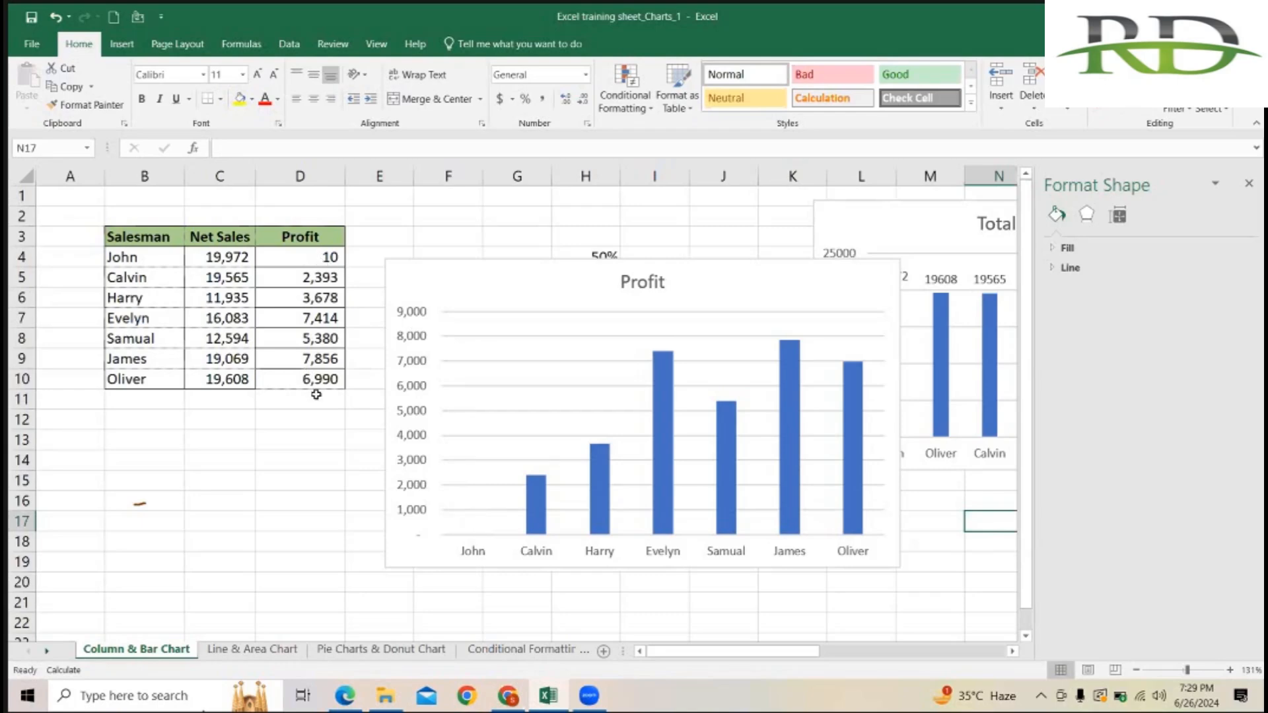
Change the Profit value in D4 to 500000
click(314, 258)
click(253, 149)
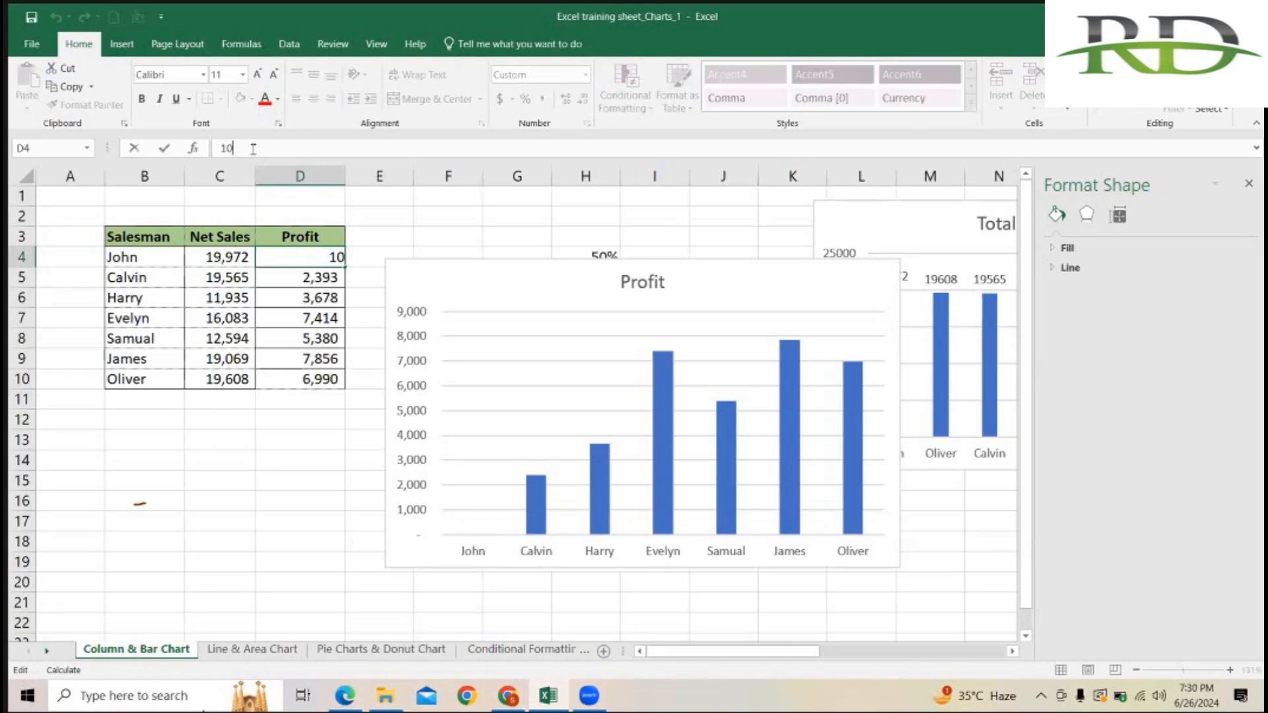
key(BackSpace)
key(BackSpace)
text(150)
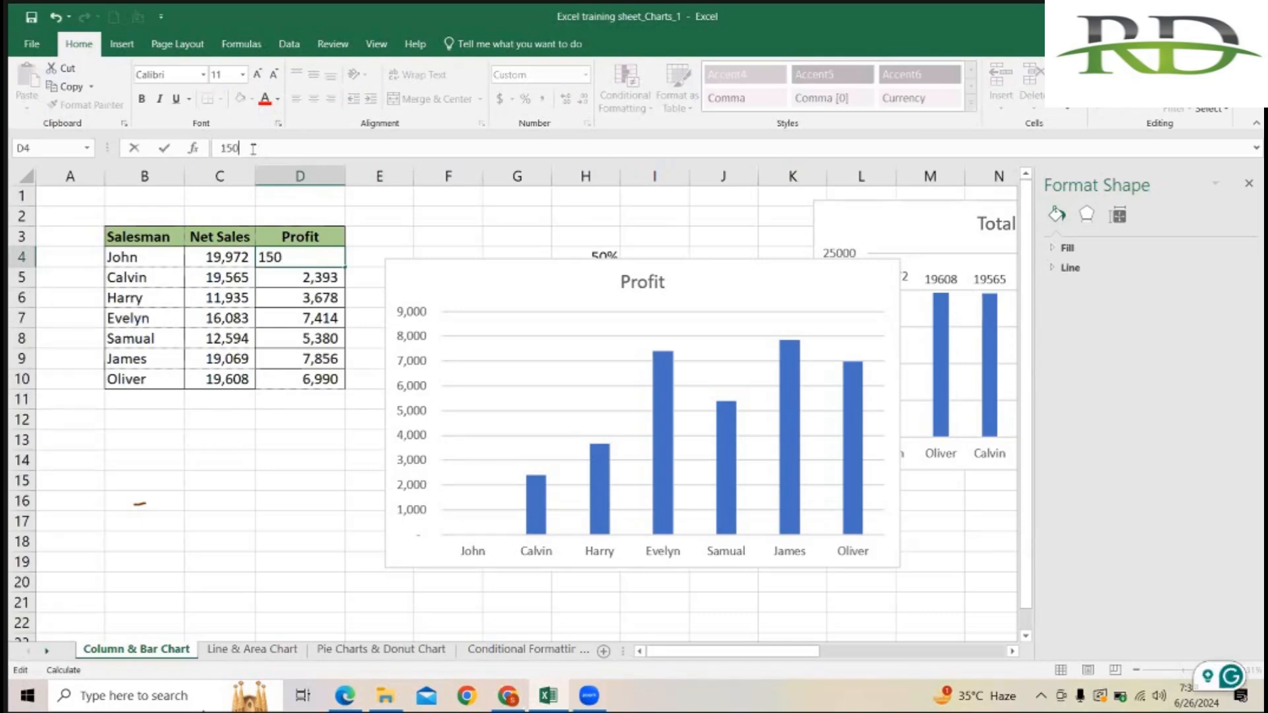
text(0)
key(BackSpace)
key(BackSpace)
key(BackSpace)
key(BackSpace)
text(500000)
key(Return)
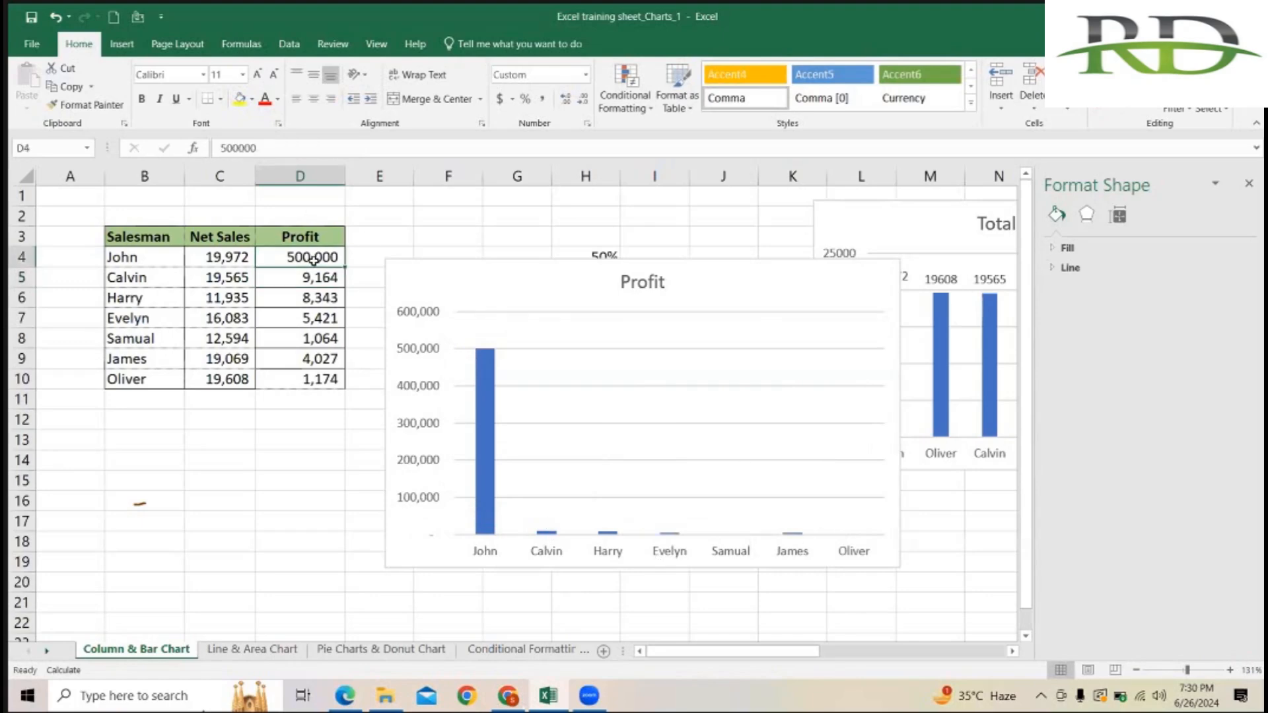
click(371, 246)
drag(308, 258, 303, 306)
click(412, 232)
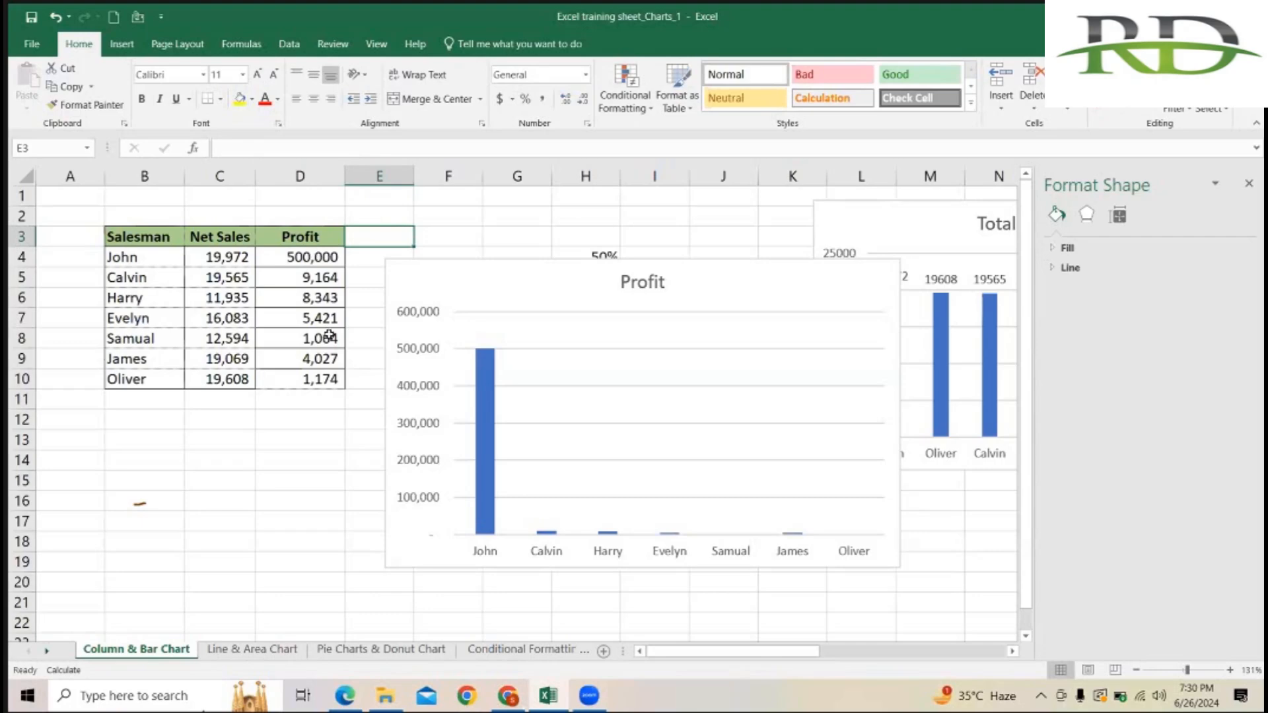
Open the axis options of the Profit chart's vertical value axis to examine its bounds and units
click(424, 350)
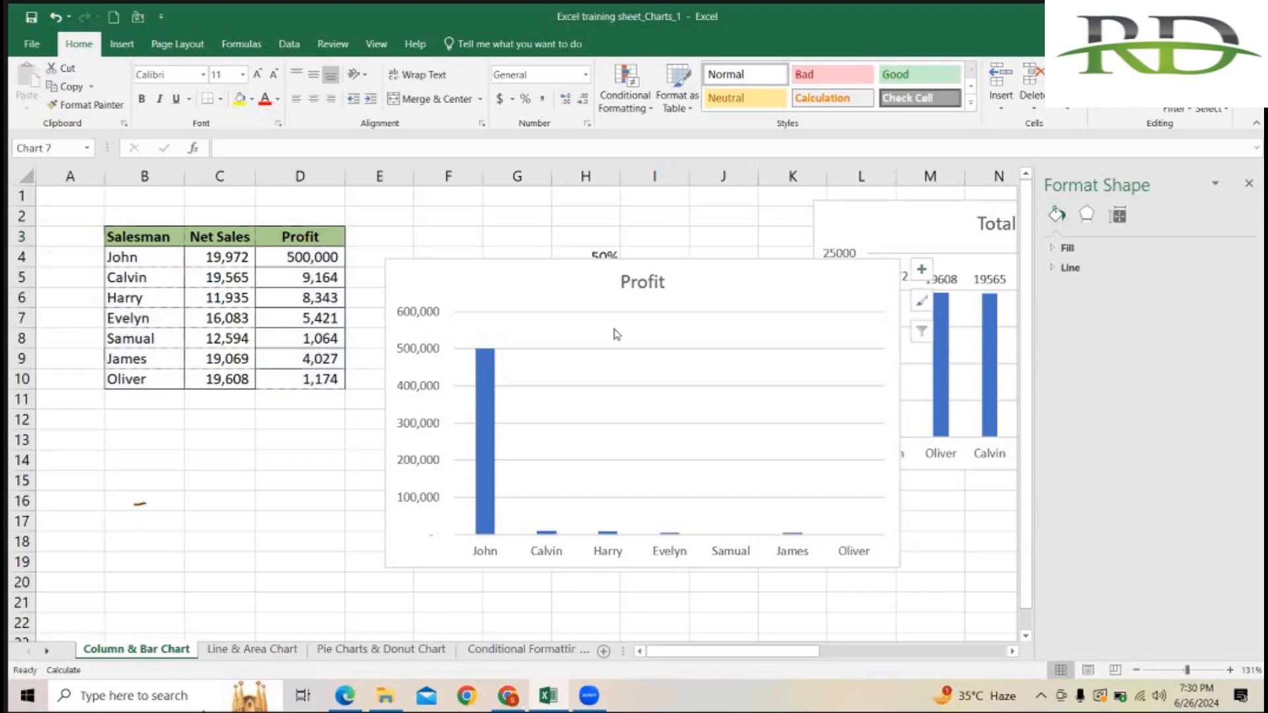
click(1250, 185)
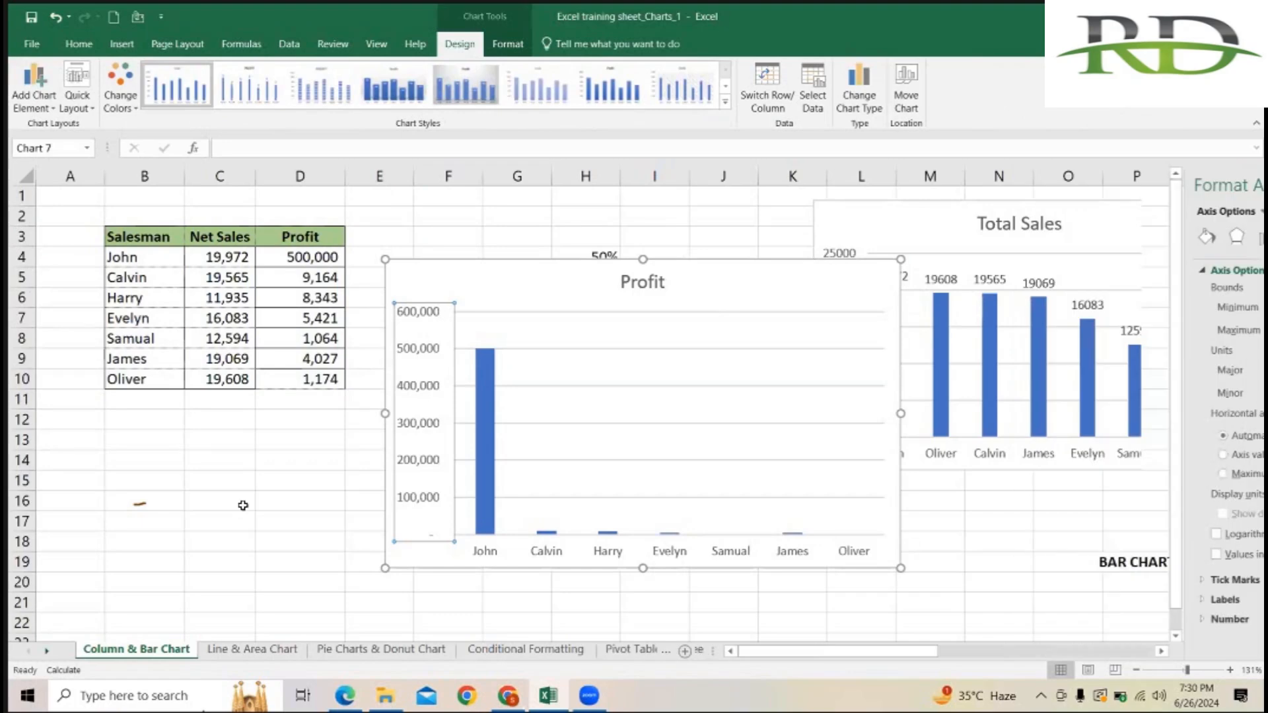
click(245, 504)
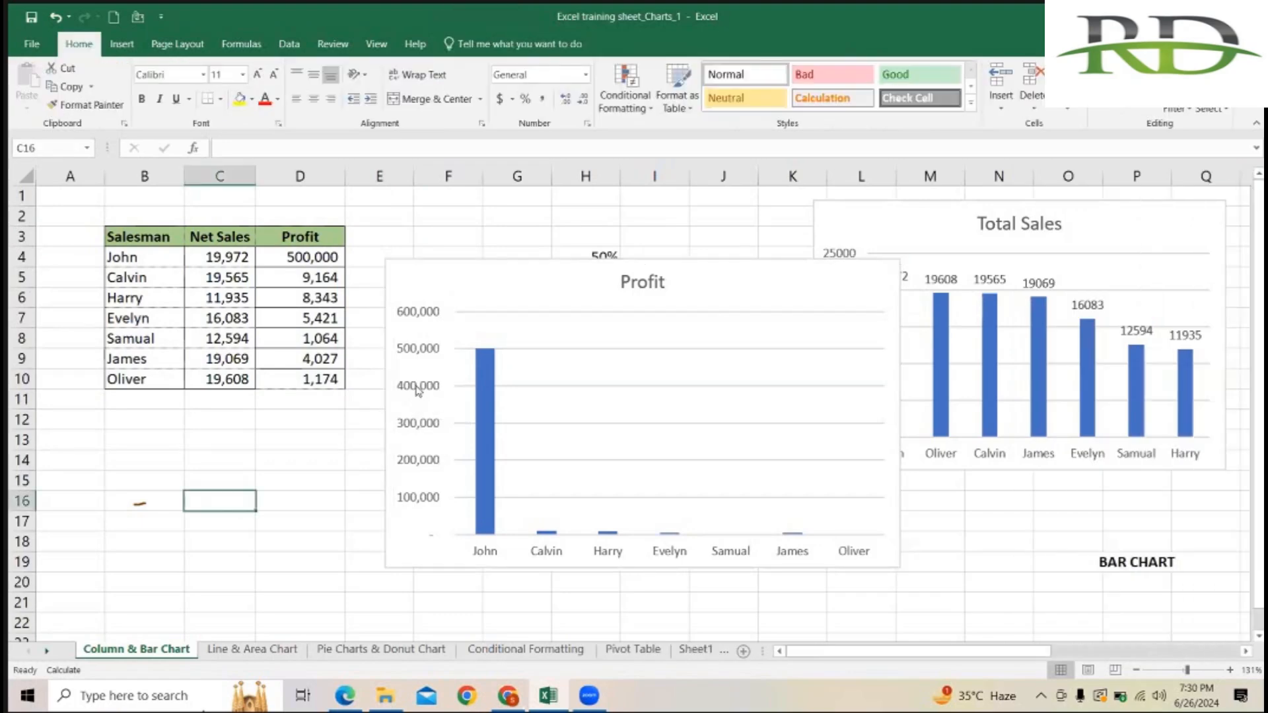
click(418, 391)
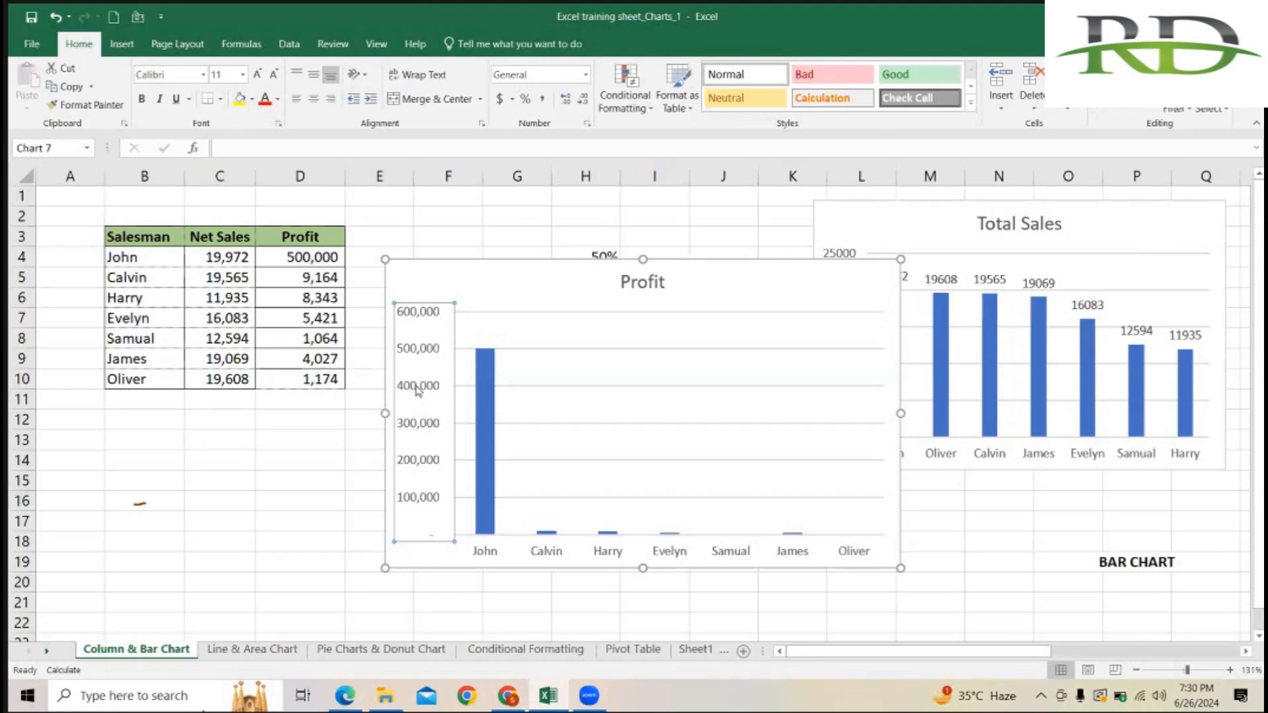
double_click(437, 315)
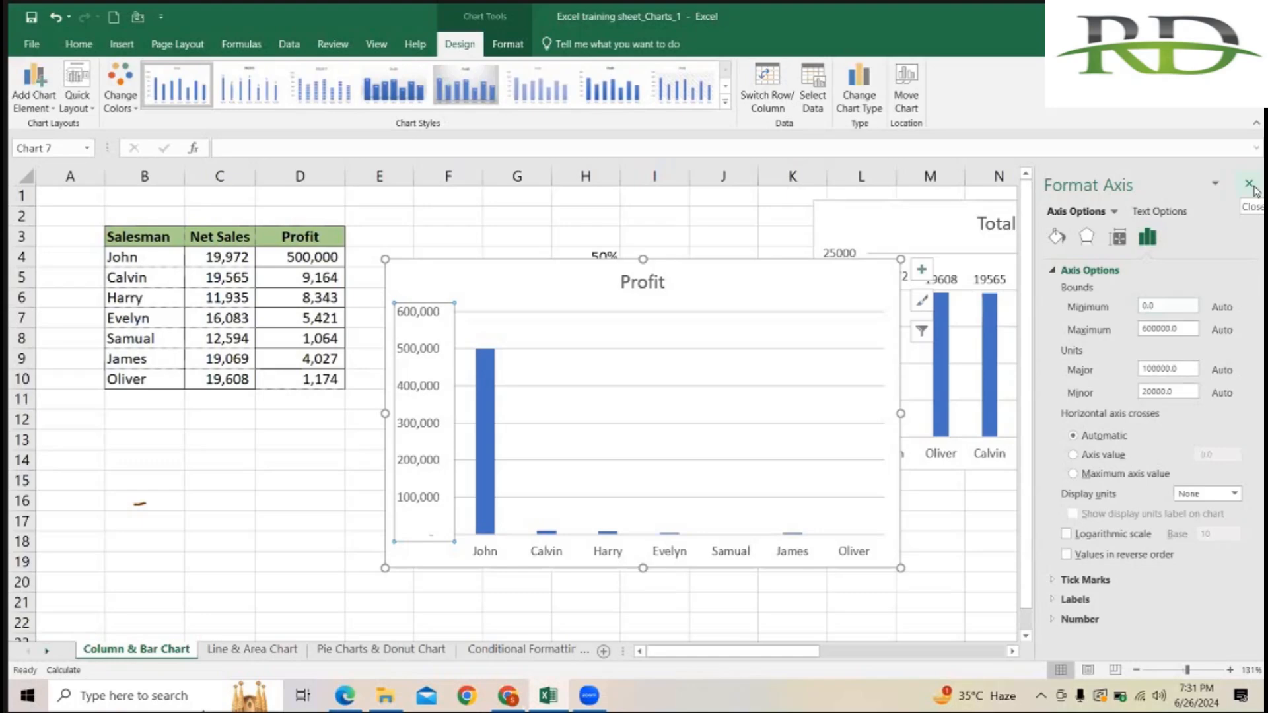
click(1183, 367)
click(373, 527)
click(400, 508)
click(420, 462)
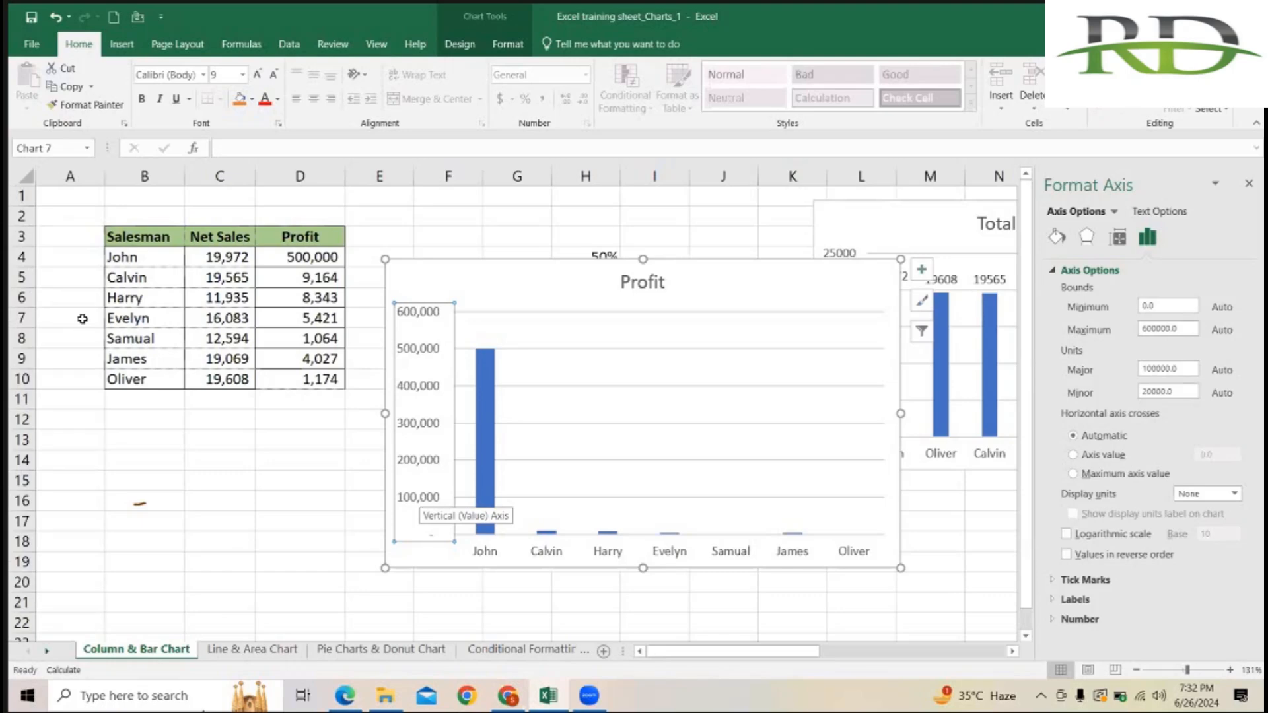
drag(126, 255, 142, 379)
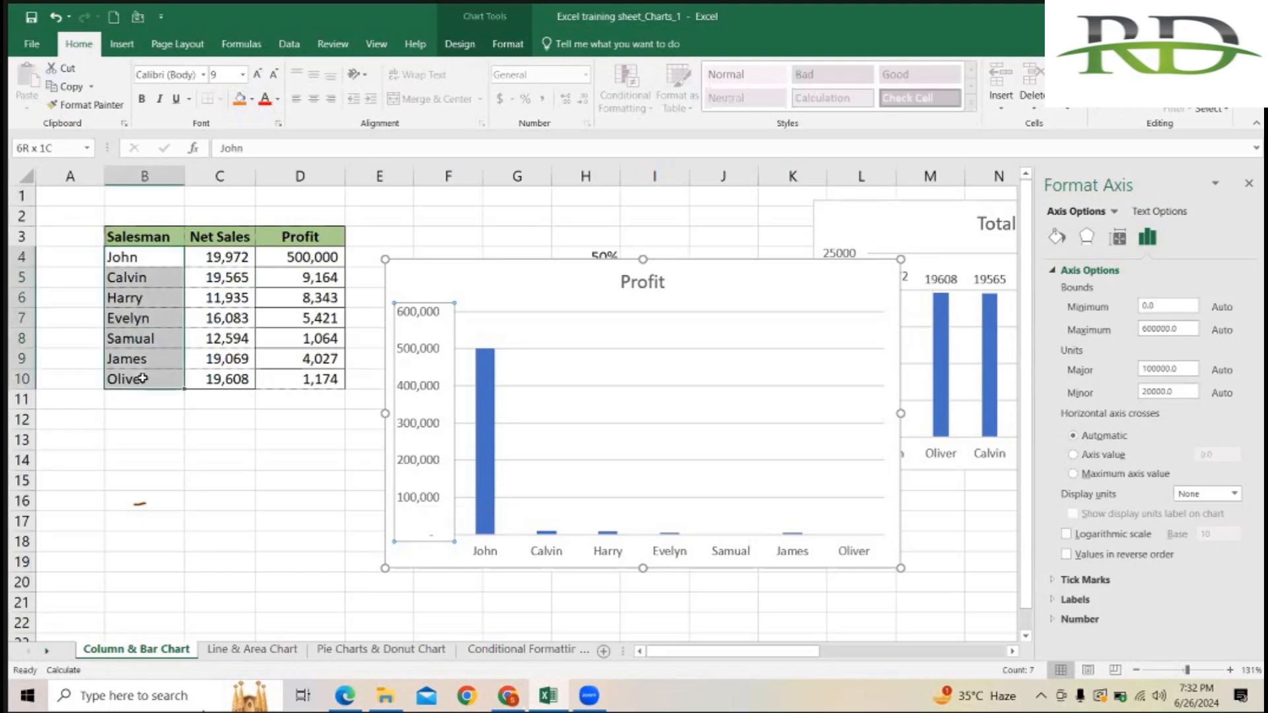
ctrl+click(329, 256)
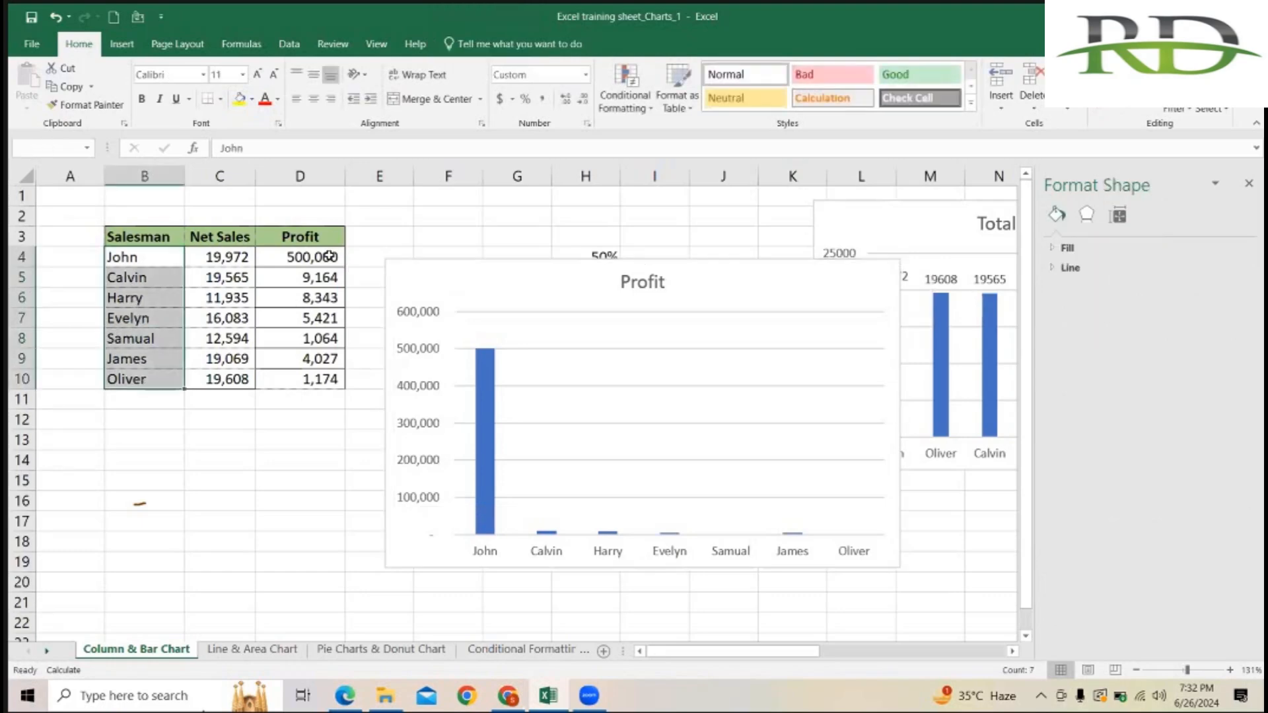
click(330, 257)
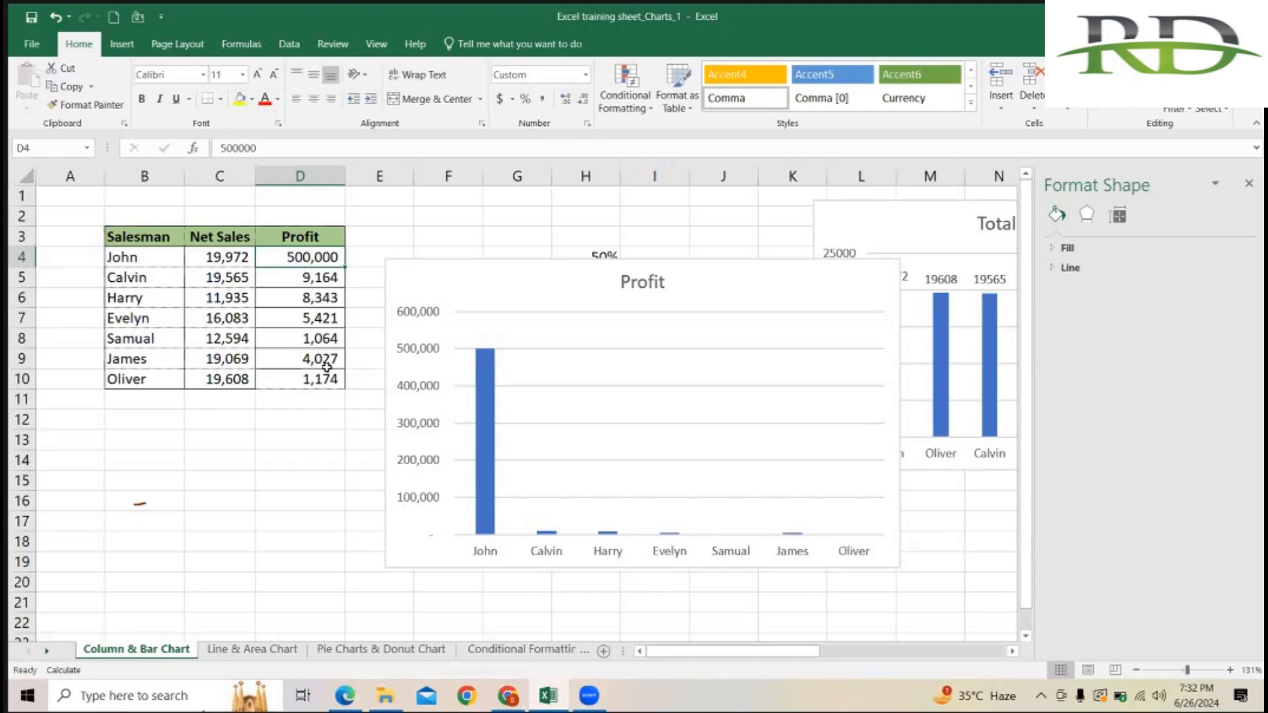
Enter 80 in cell D12 below the Profit column
click(301, 418)
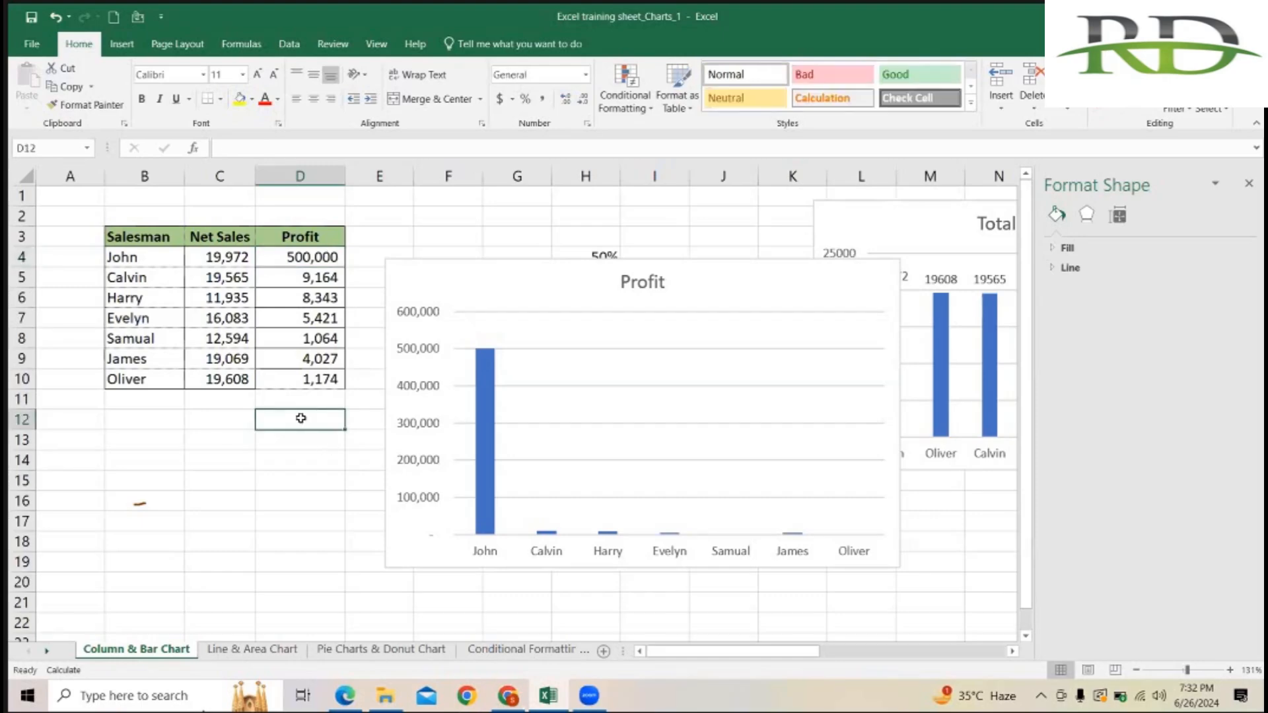
text(80)
key(Return)
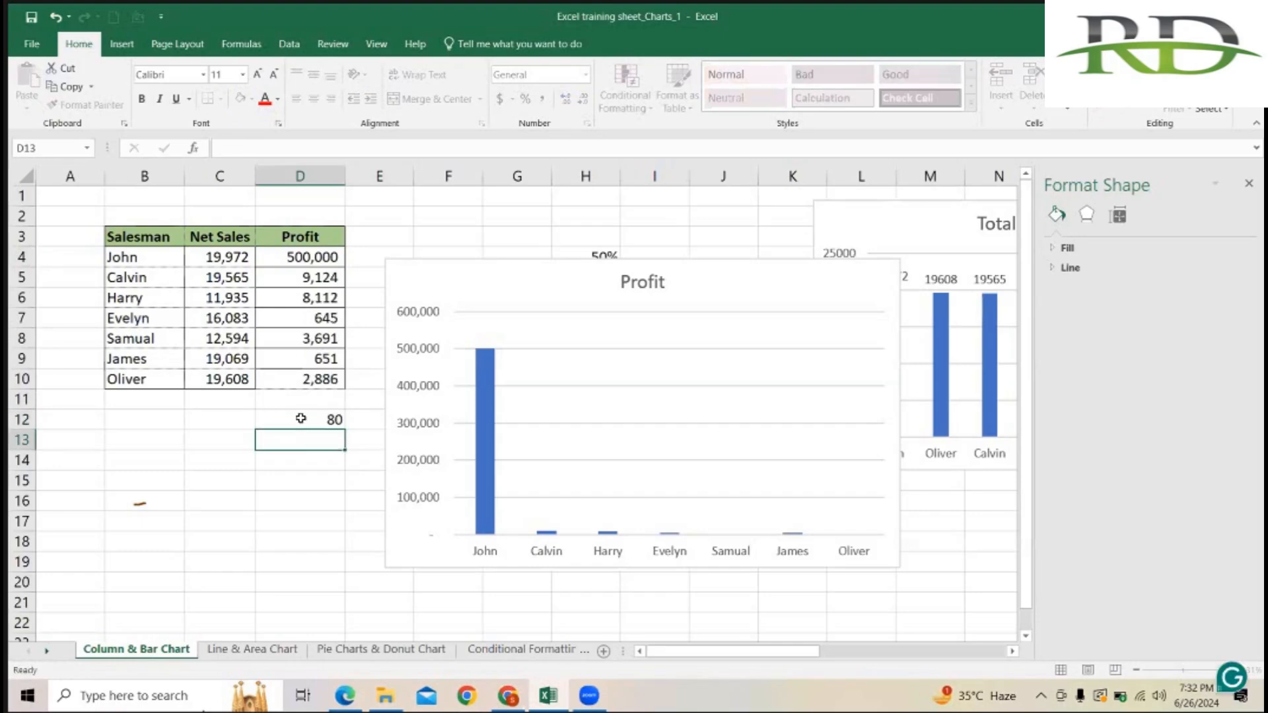
click(300, 418)
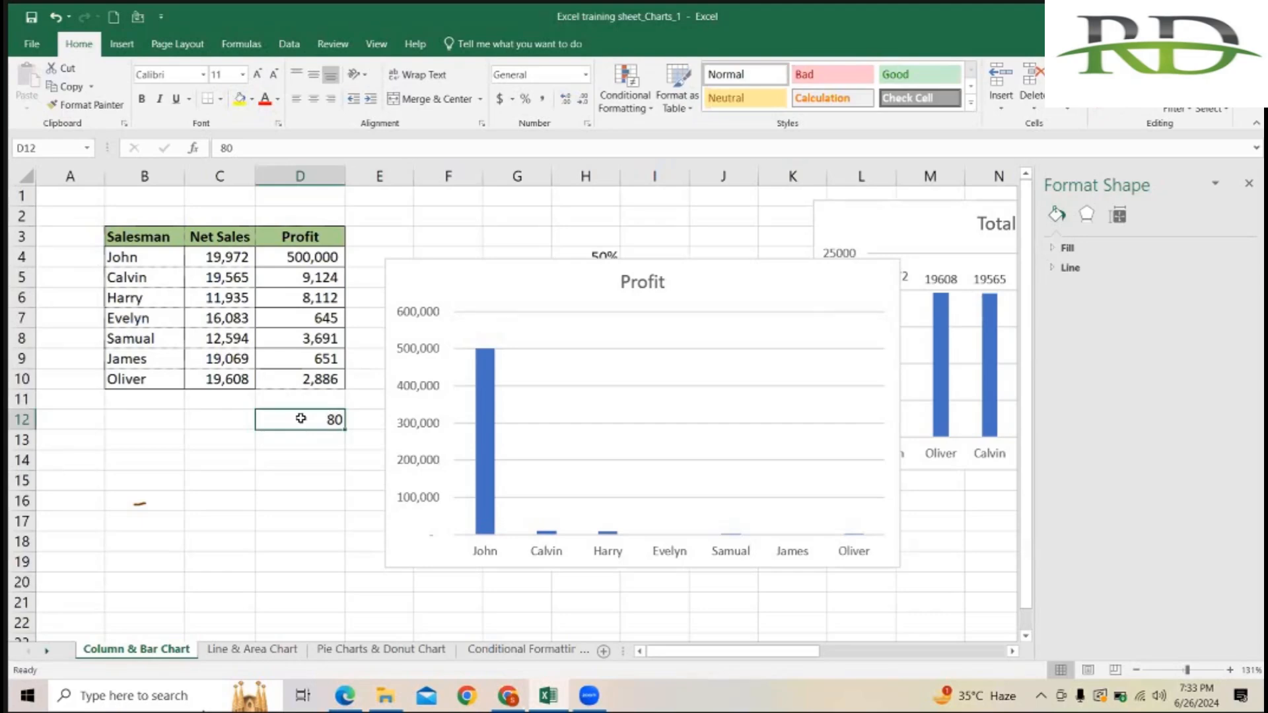
Clear all Profit values in D4:D10
click(299, 261)
shift+click(296, 293)
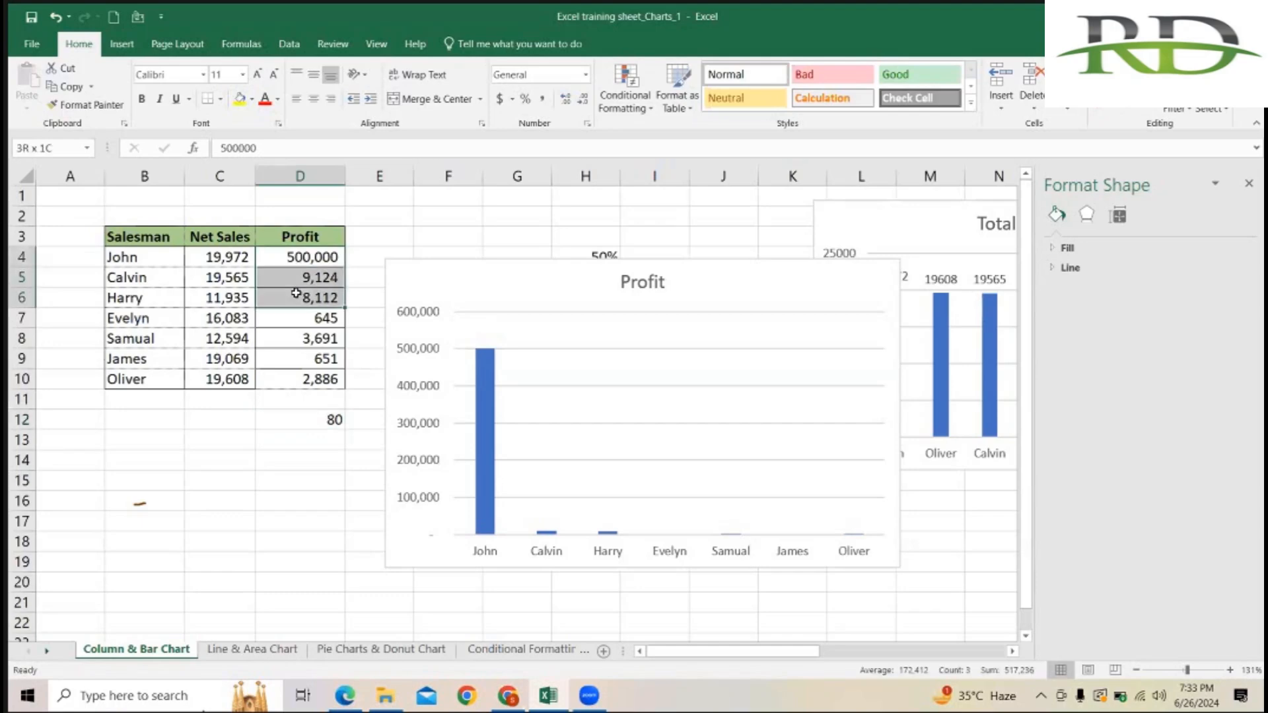
click(300, 258)
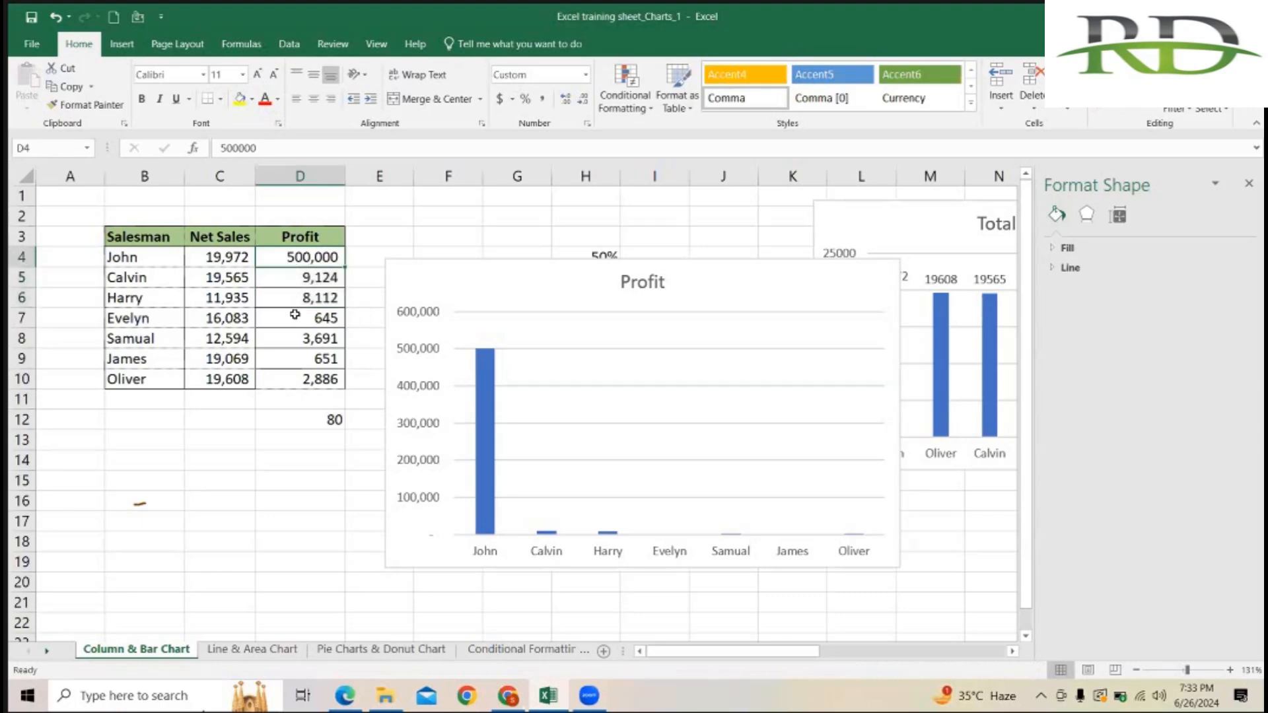
shift+click(291, 374)
key(Delete)
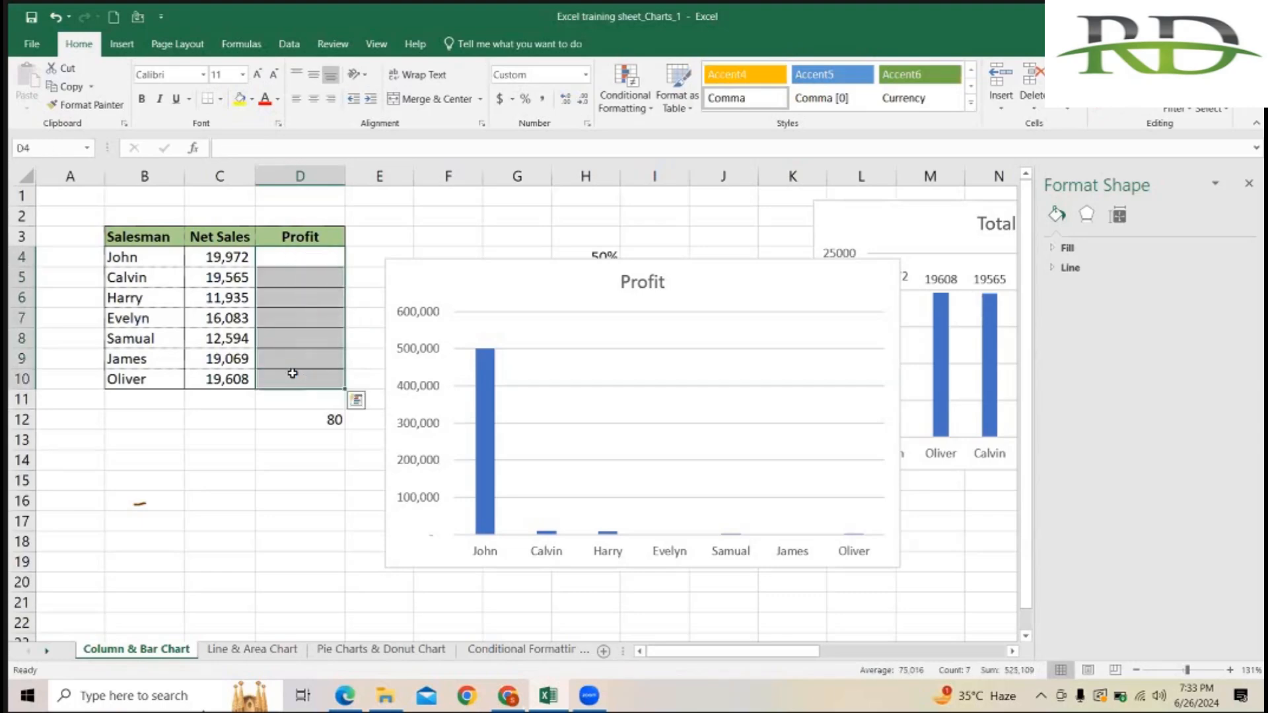
click(436, 216)
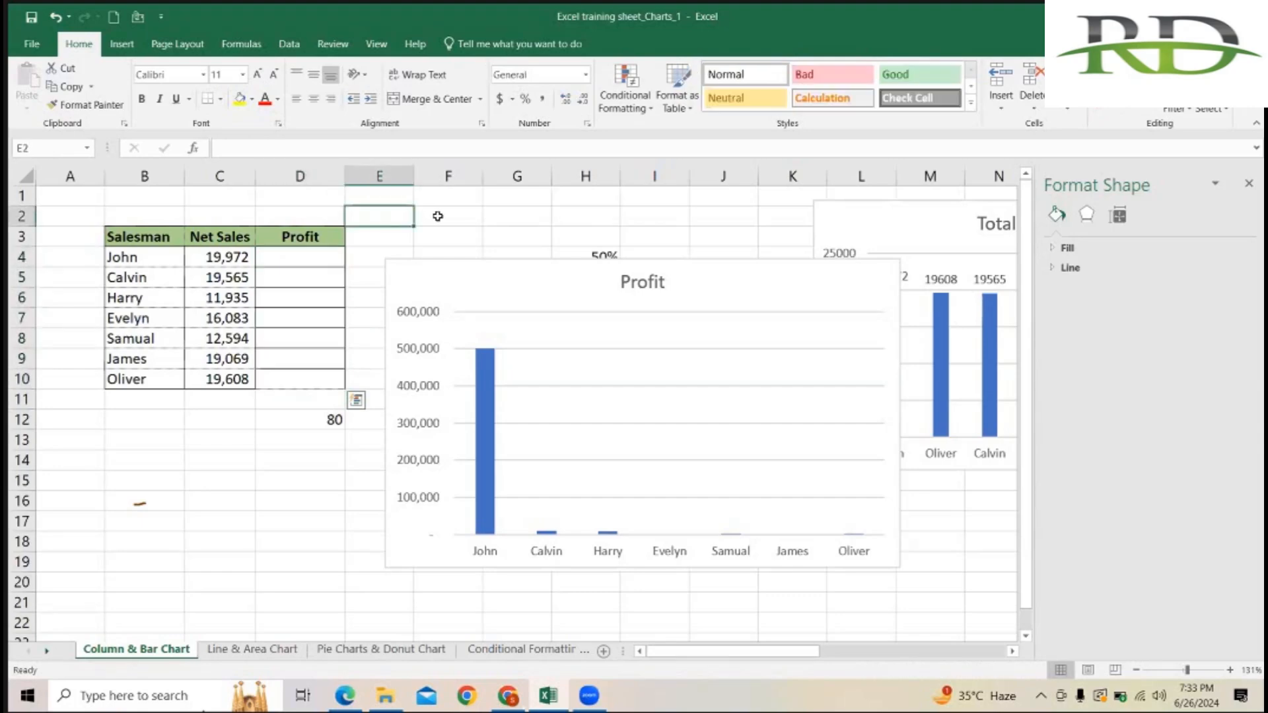
click(305, 256)
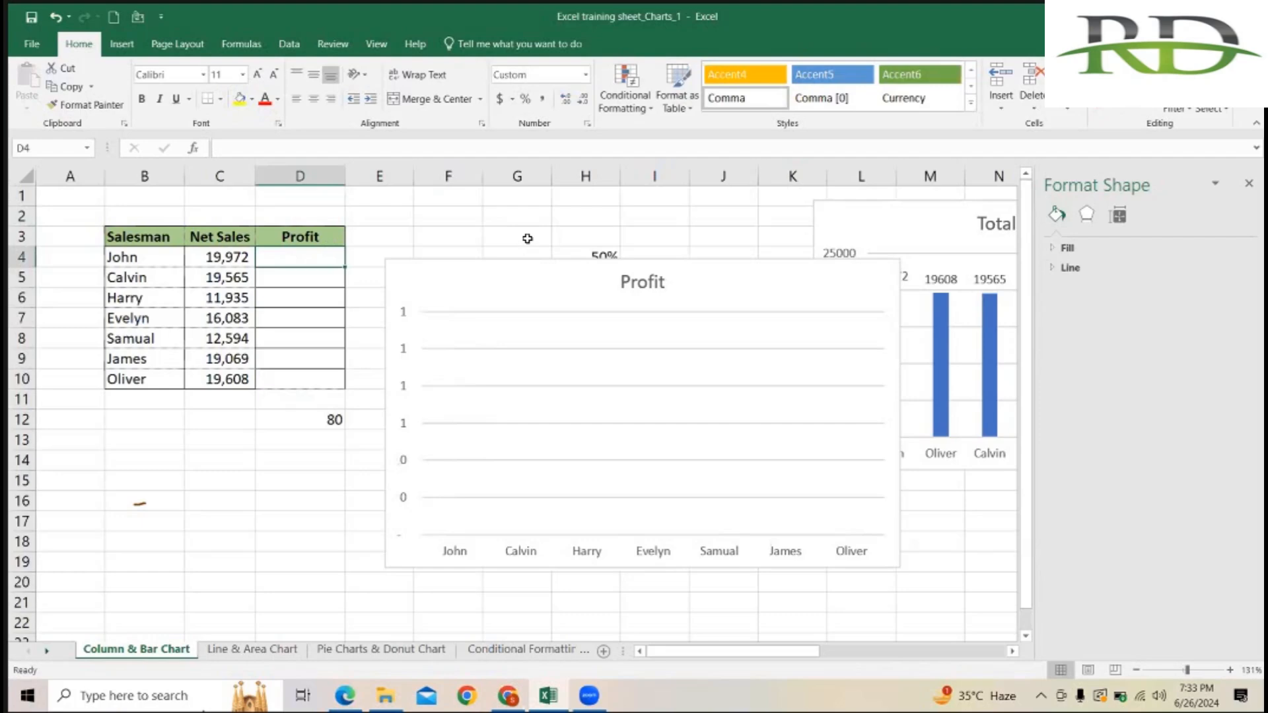
click(462, 224)
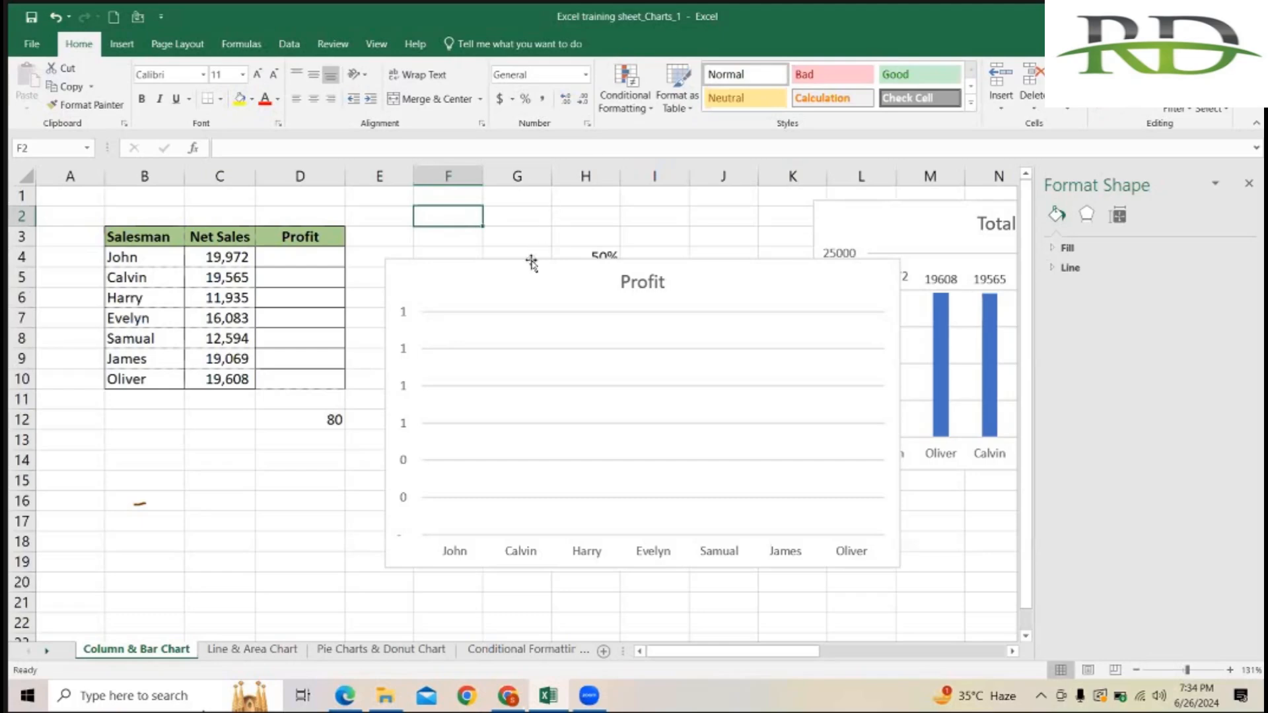
Delete the empty Profit chart from the Column & Bar Chart sheet
click(511, 262)
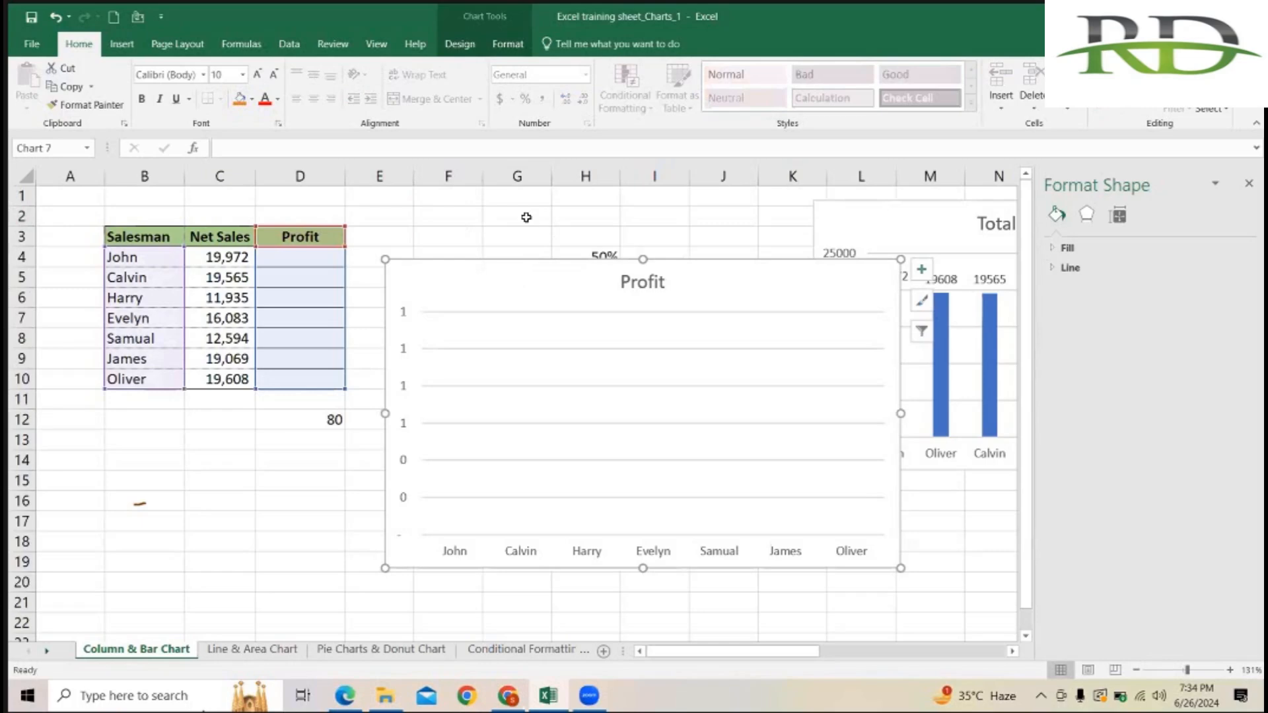
click(465, 218)
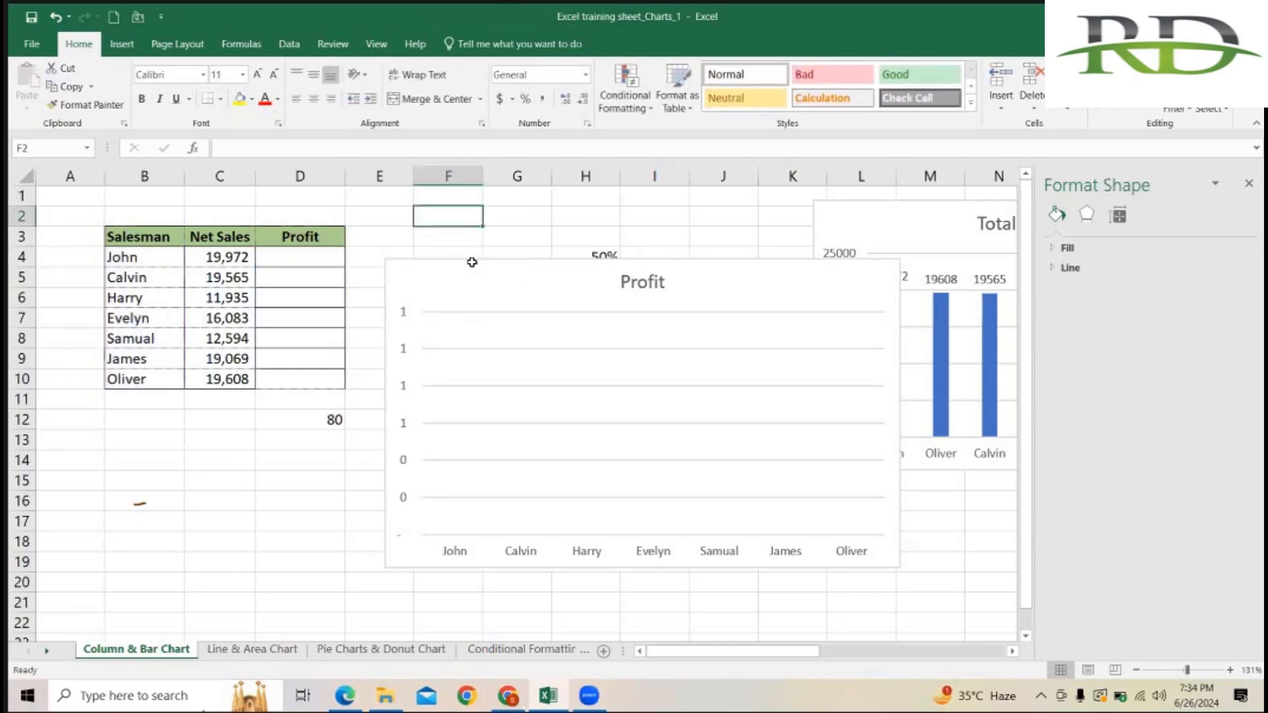
click(502, 267)
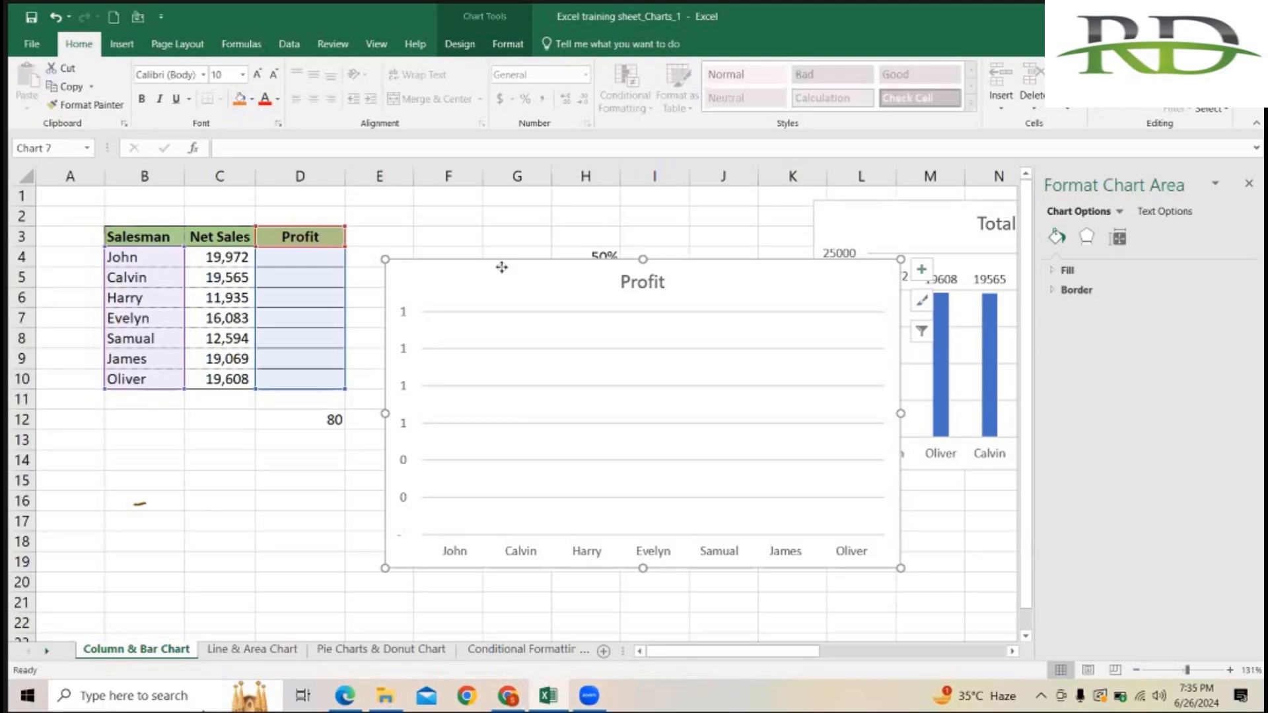
key(Escape)
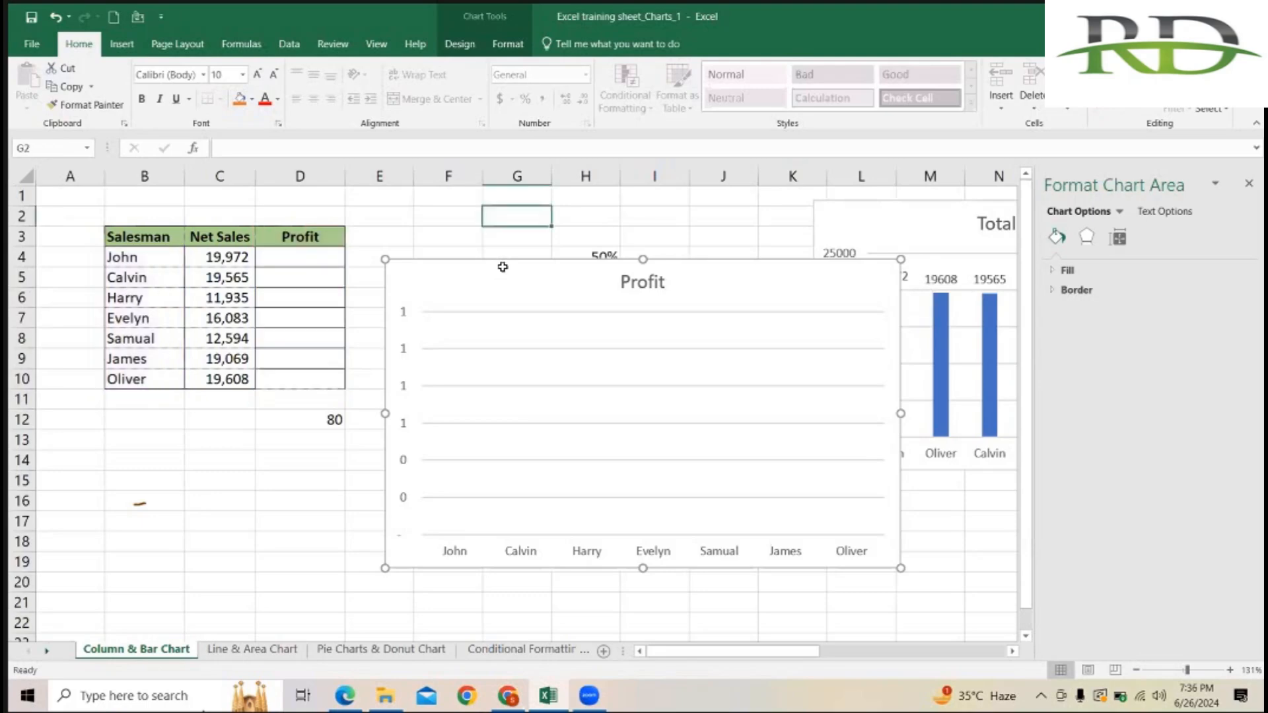
key(Delete)
click(541, 343)
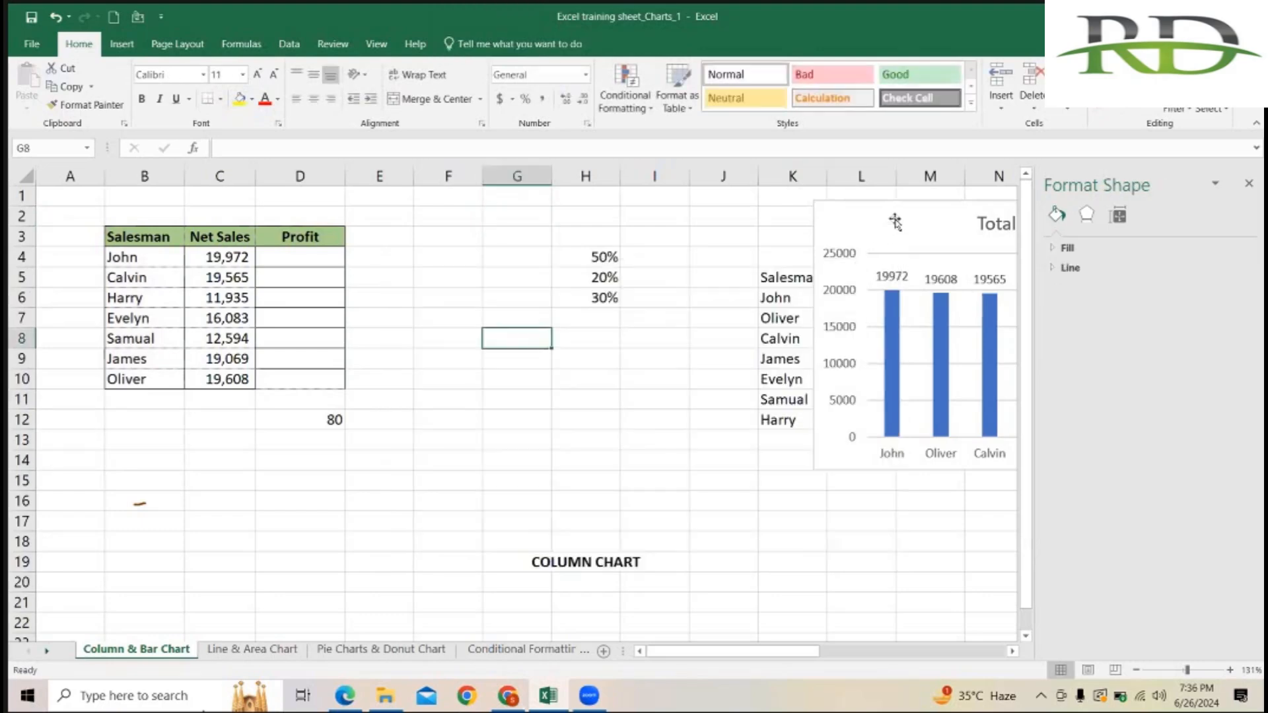
Move the Total Sales column chart beside the salesman table and close the formatting pane
drag(895, 221, 558, 232)
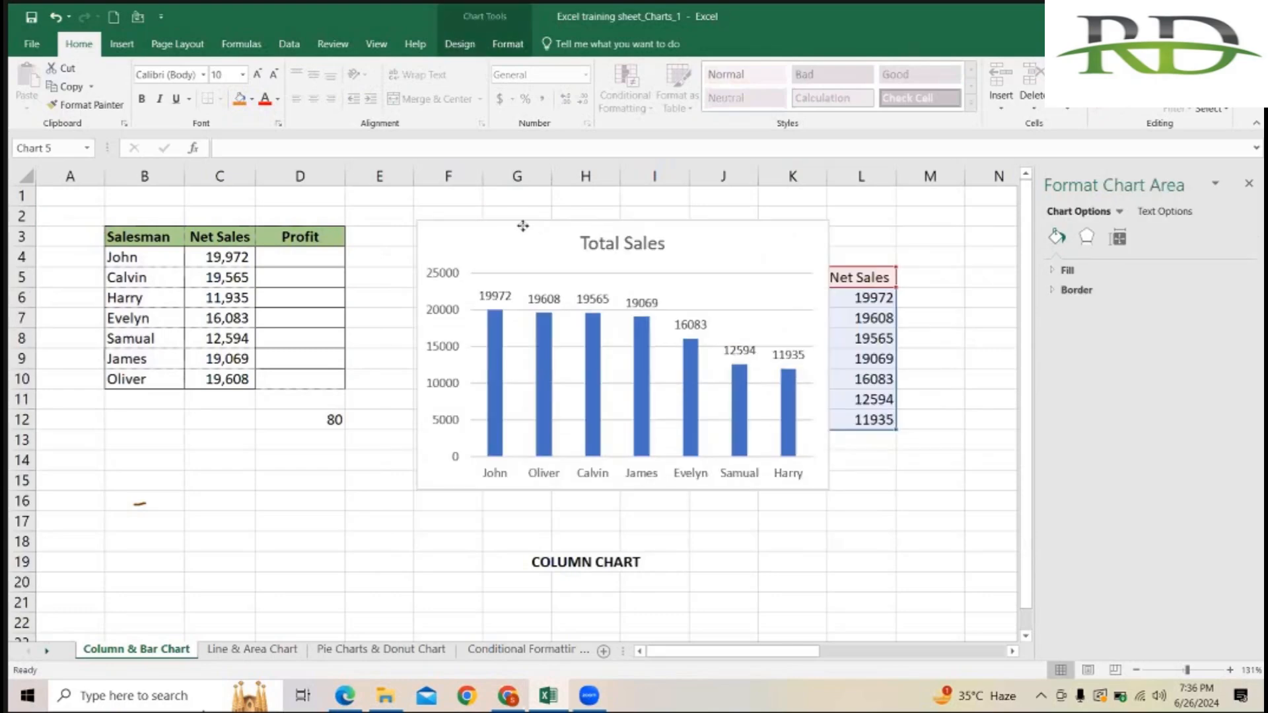
drag(507, 225, 597, 222)
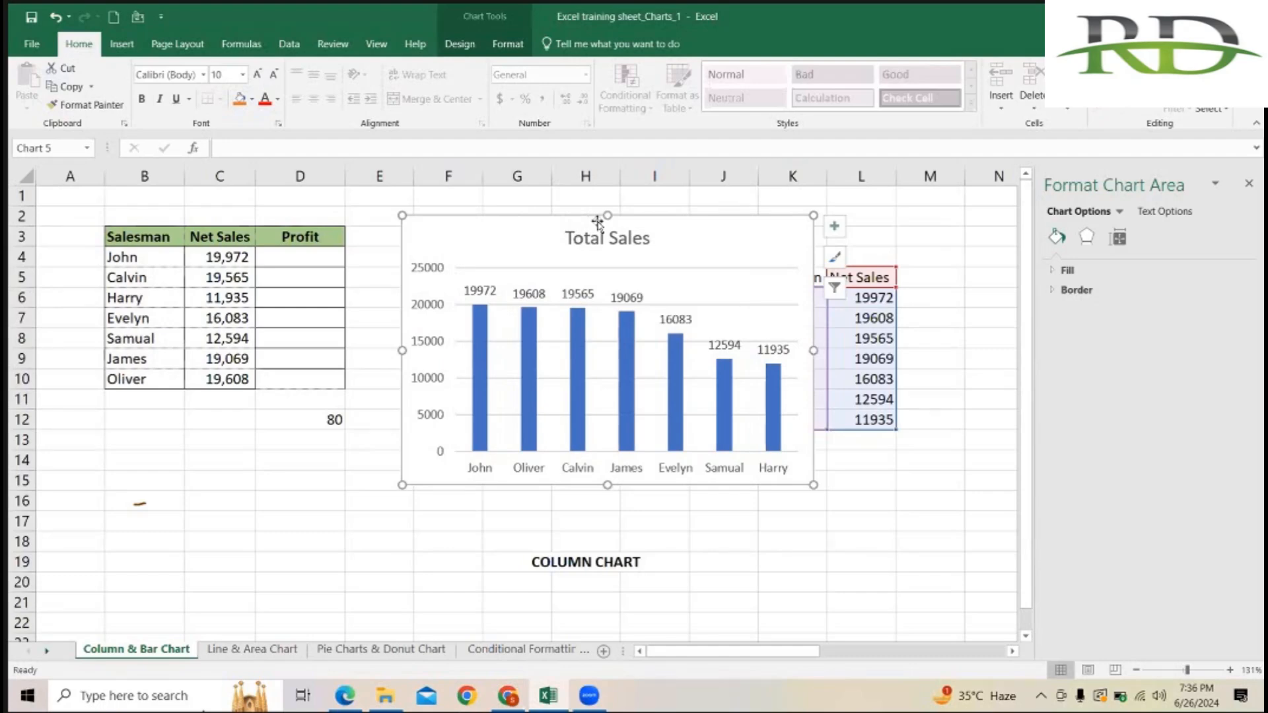
click(431, 342)
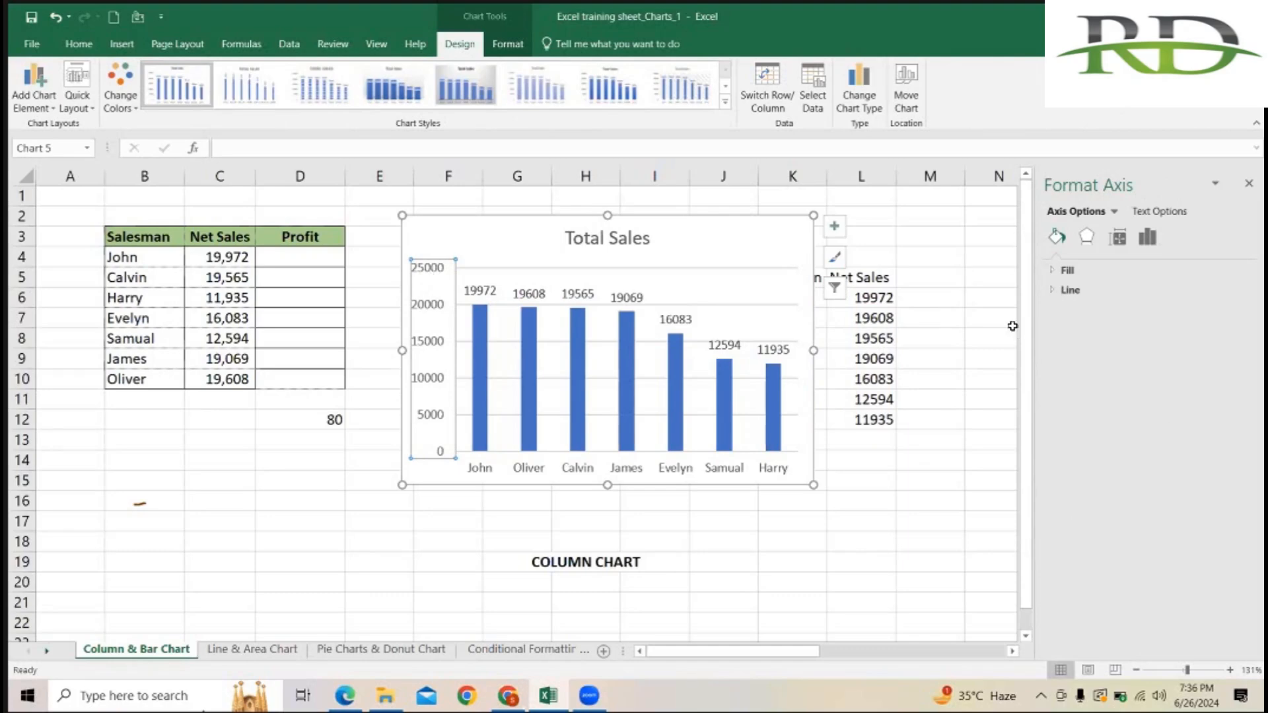
click(1248, 183)
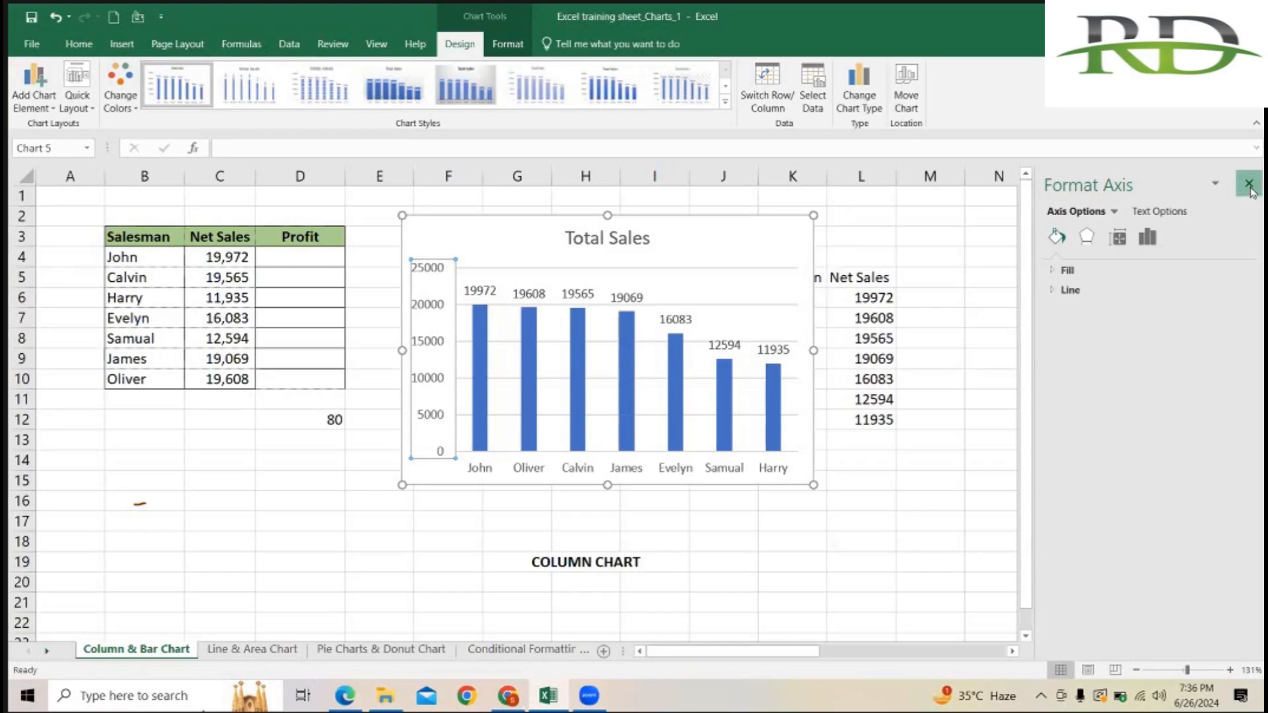
click(1063, 298)
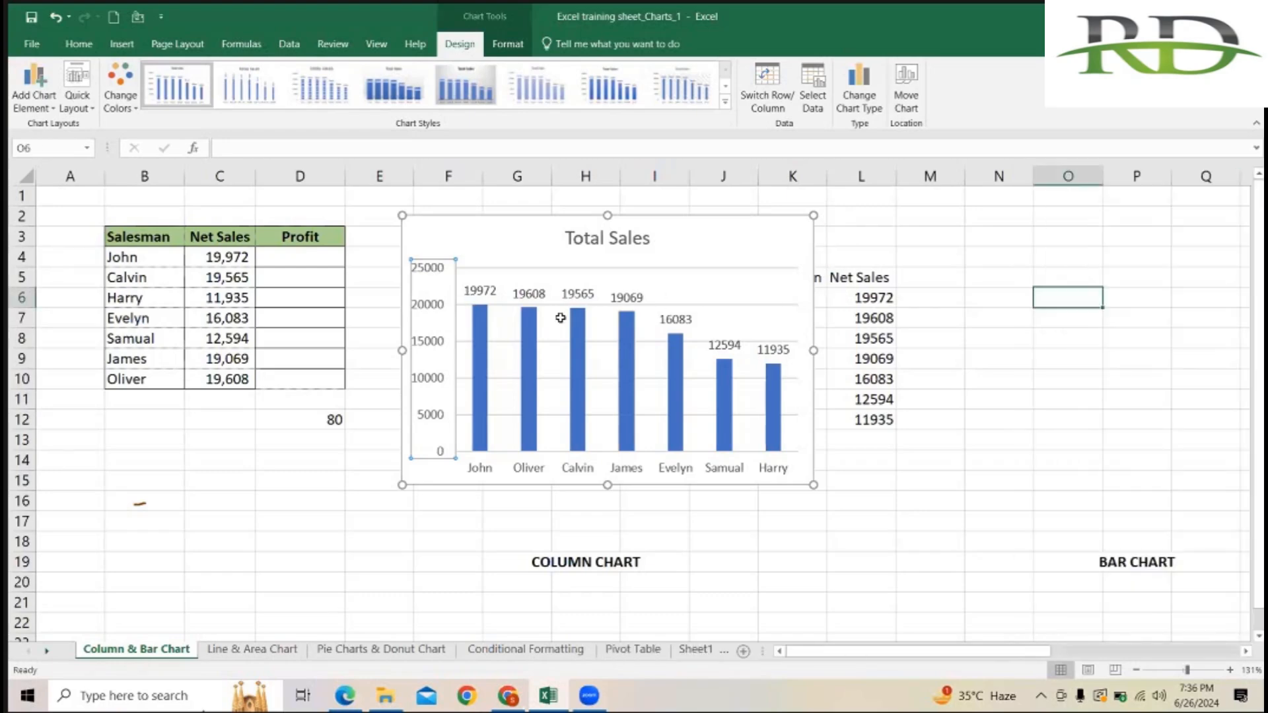
Examine the bounds and units of the Total Sales chart's vertical axis, closing the axis options when finished
click(434, 276)
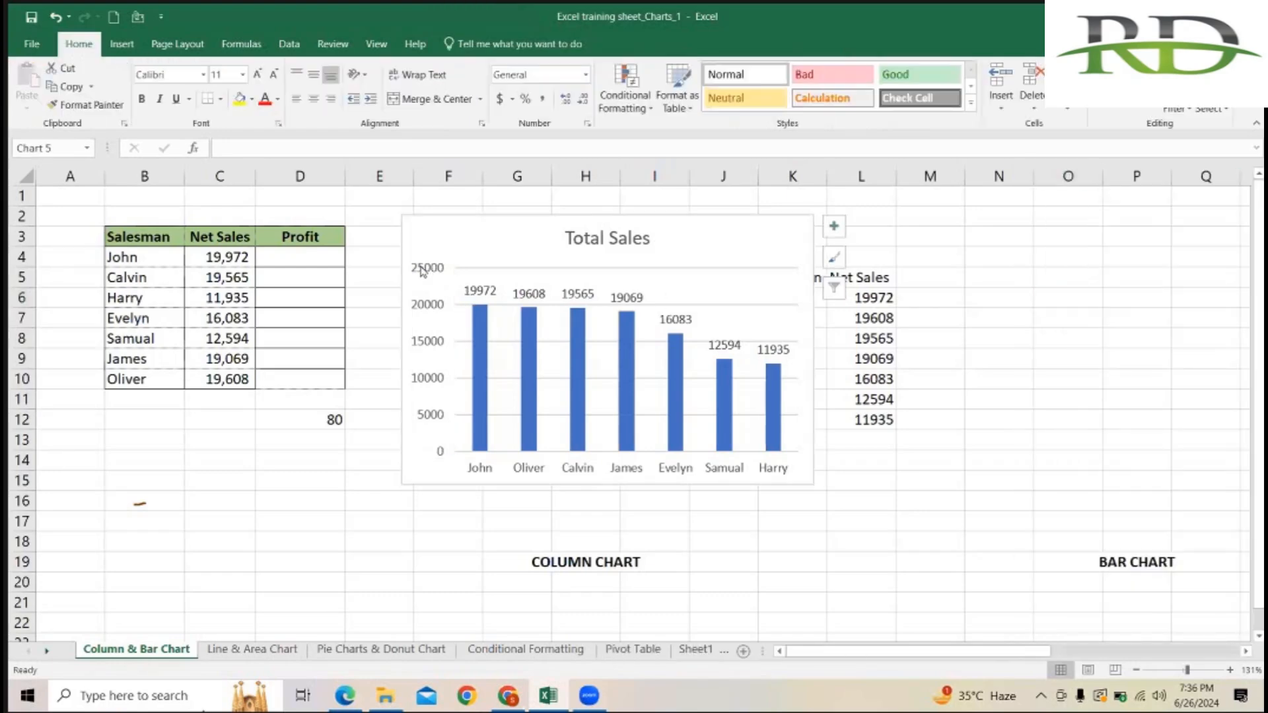
double_click(423, 271)
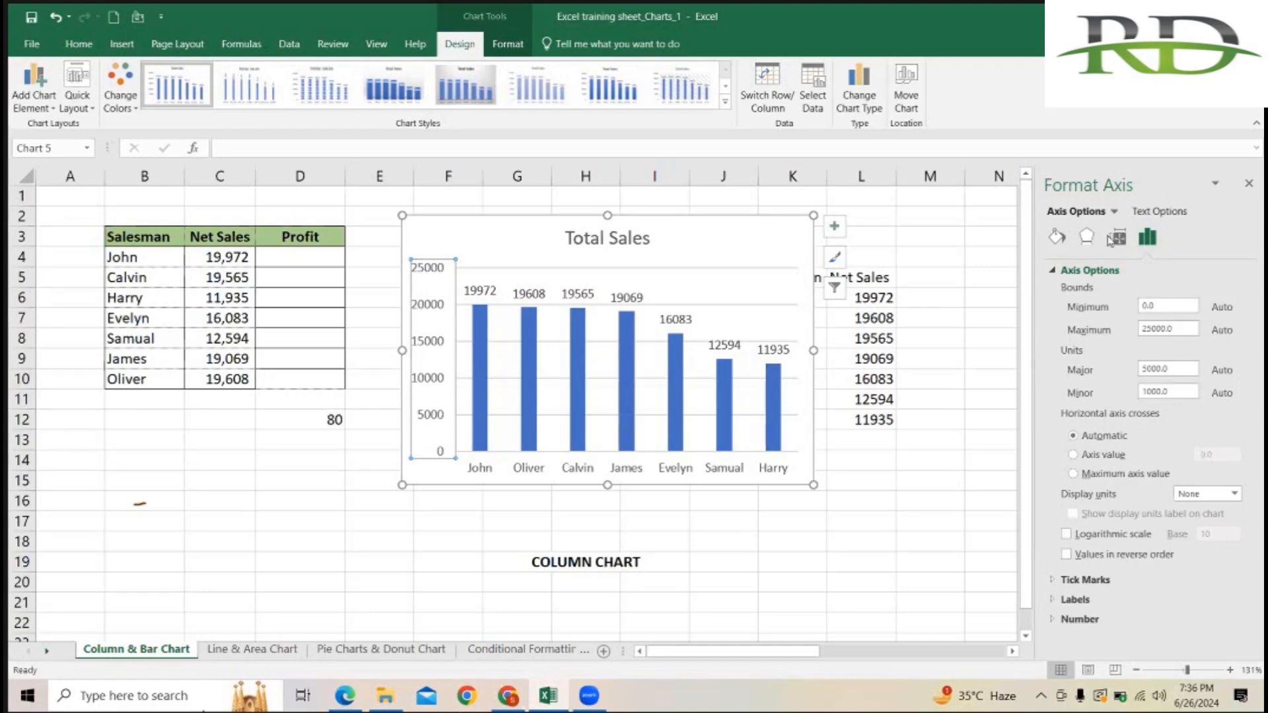
click(941, 248)
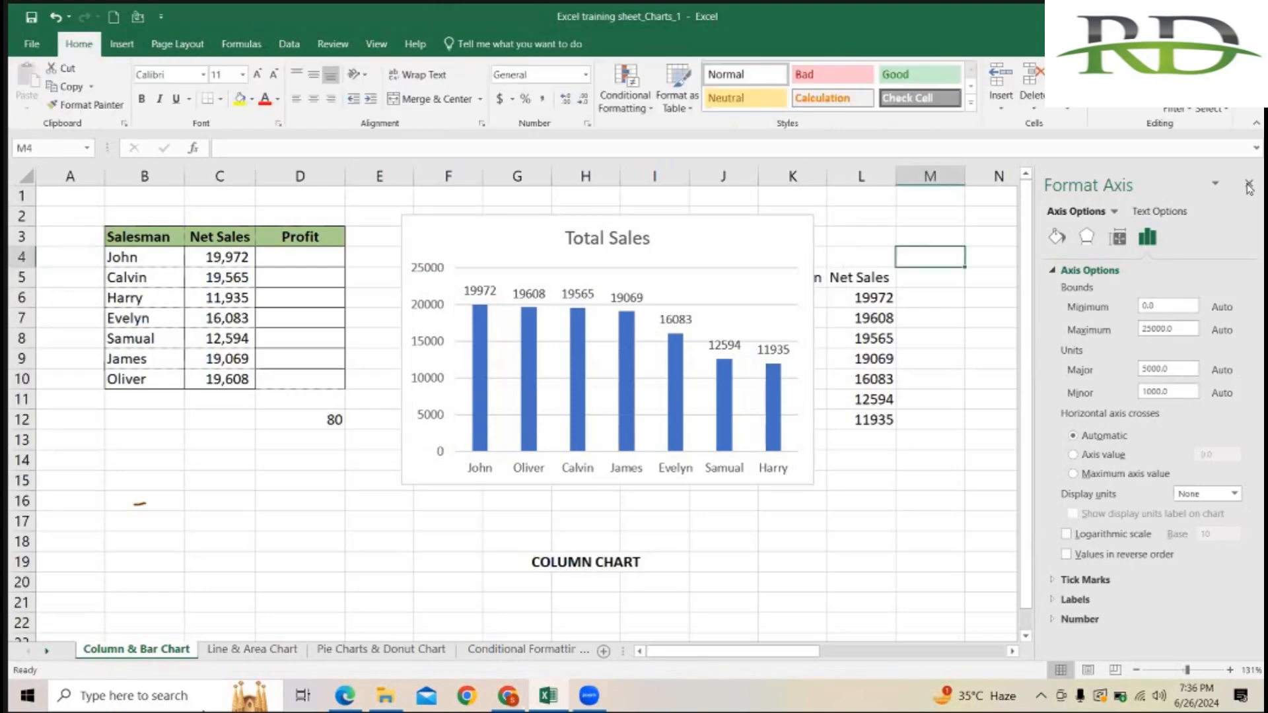
click(1247, 185)
click(757, 215)
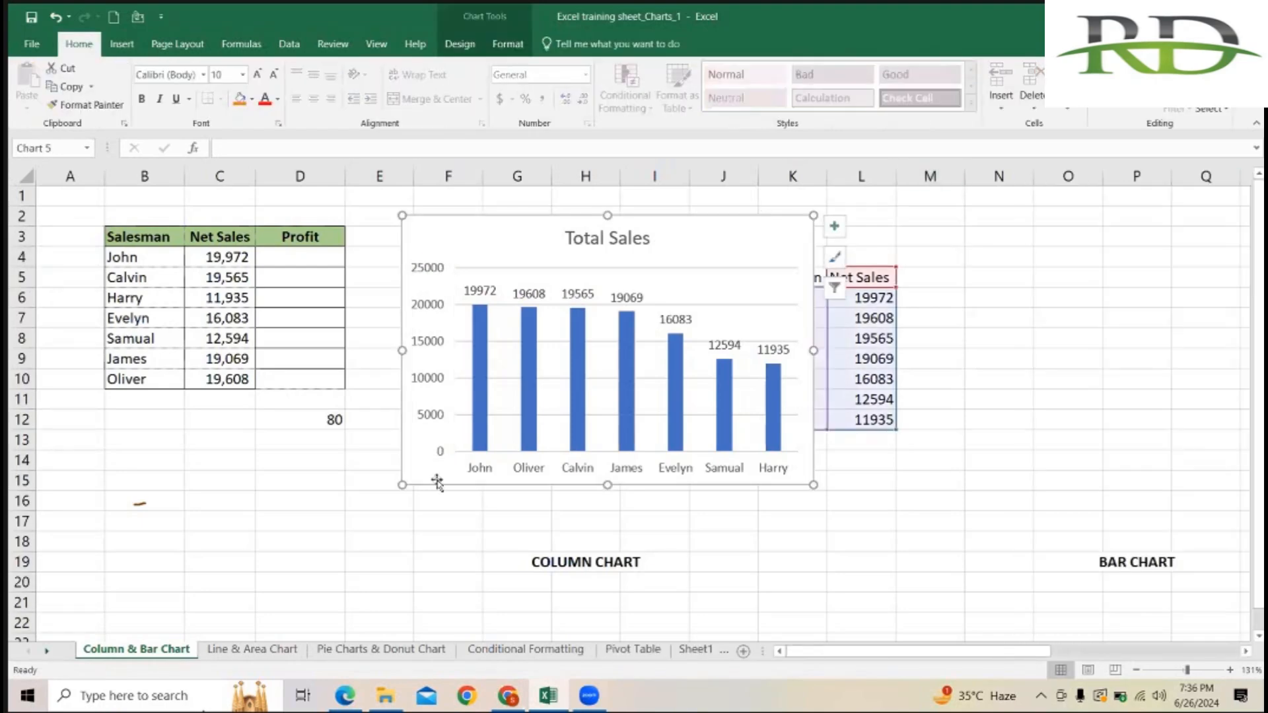
Switch to the Excel brochure PDF in the browser to check the Day 5 agenda and return to the workbook
key(alt+Tab)
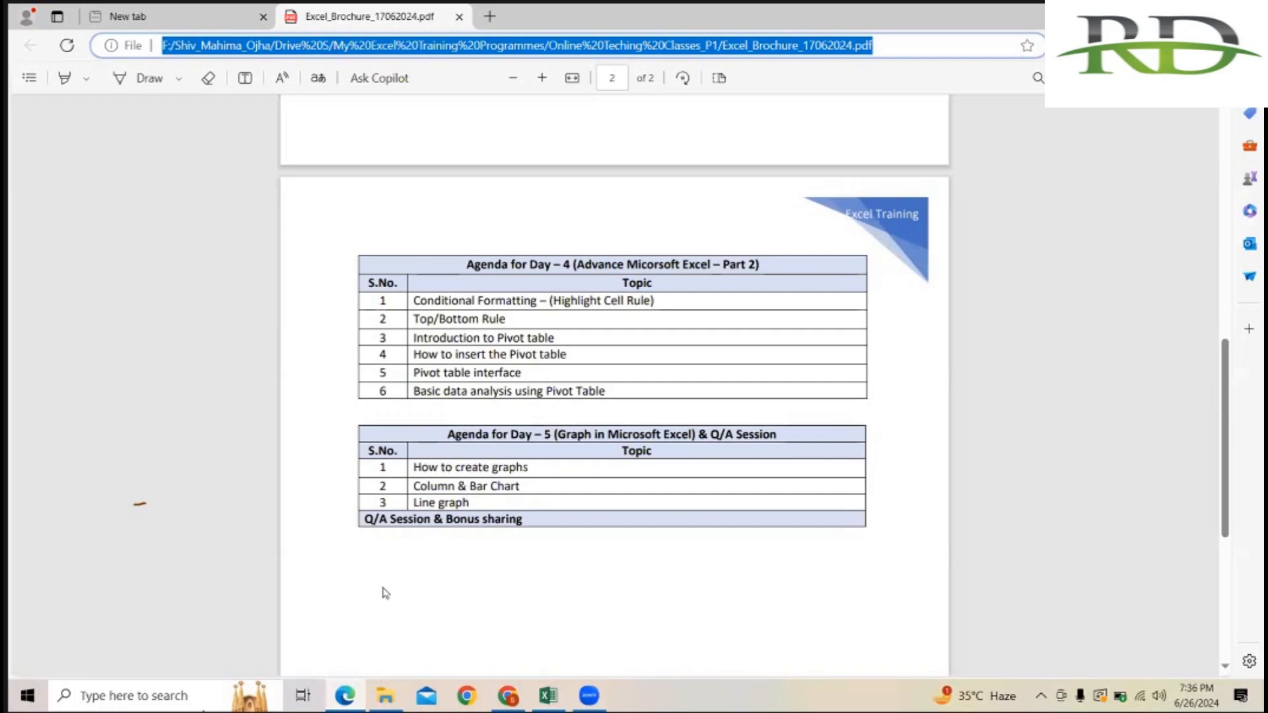
key(alt+Tab)
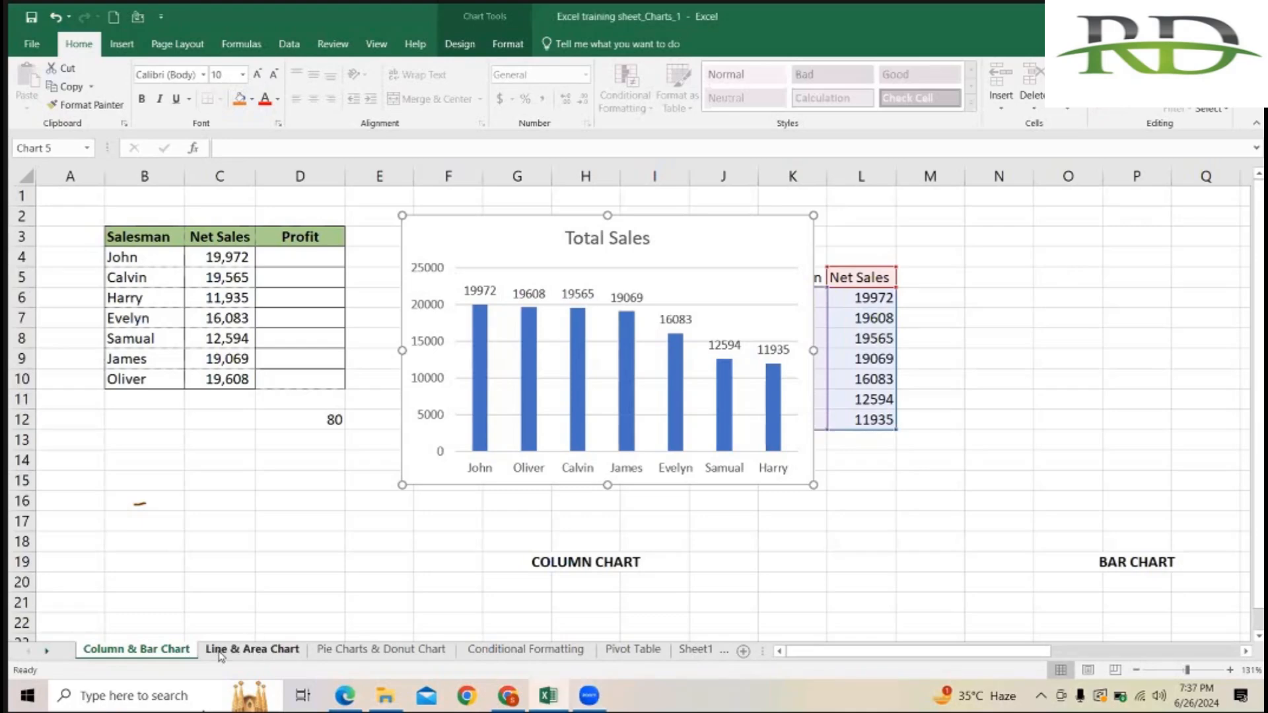
key(Delete)
key(ctrl+Page_Down)
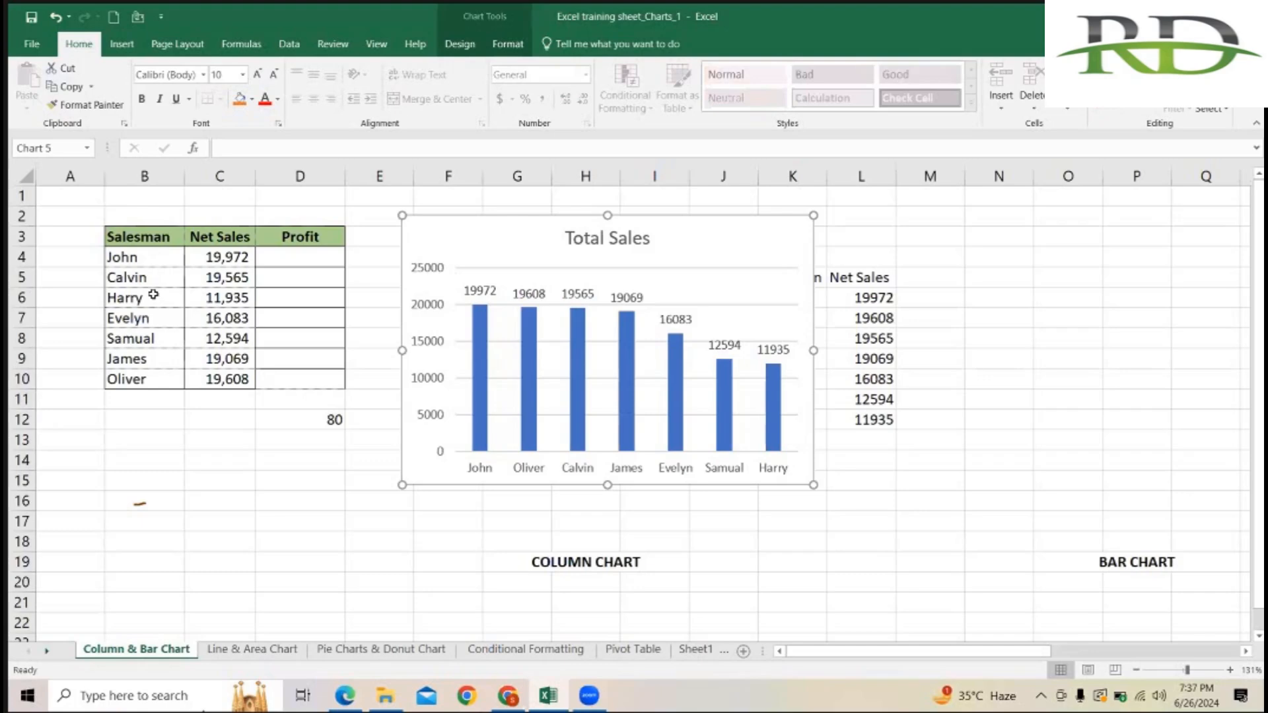
Compare the salesman names in B4:B10 with the months in B3:B14 on the Line & Area Chart sheet
drag(152, 257, 159, 379)
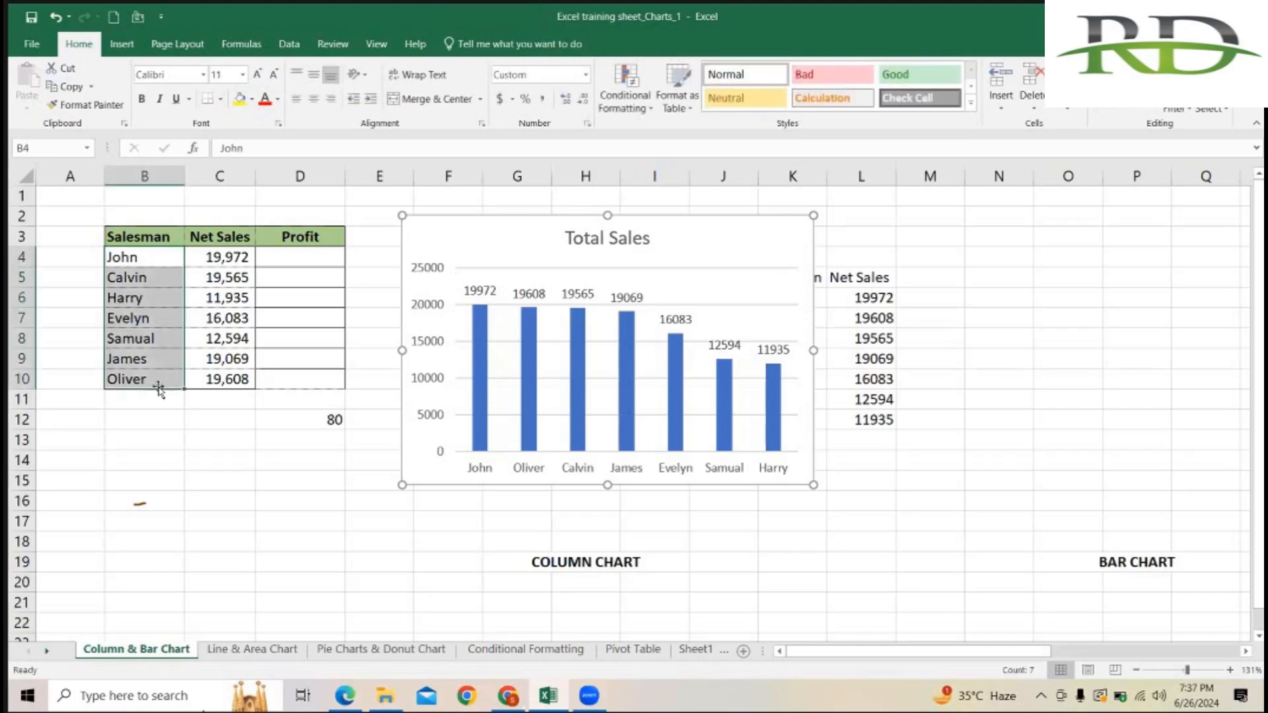
click(259, 650)
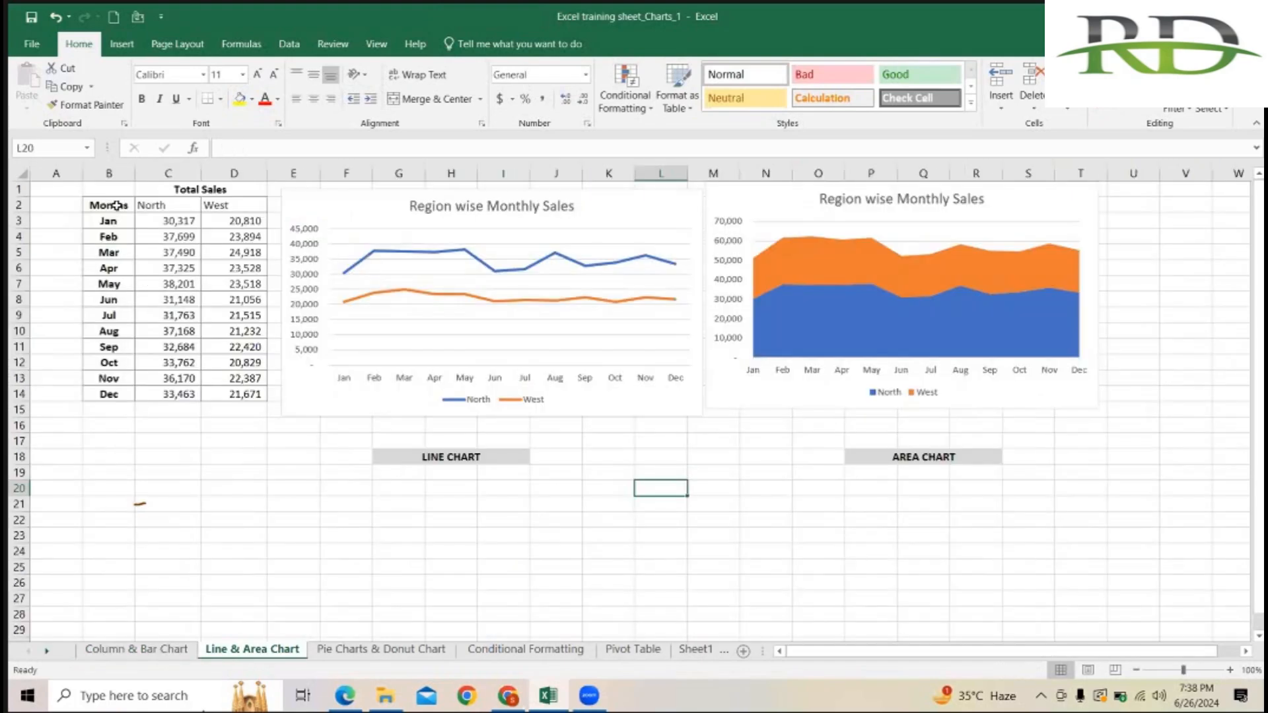
drag(109, 221, 119, 394)
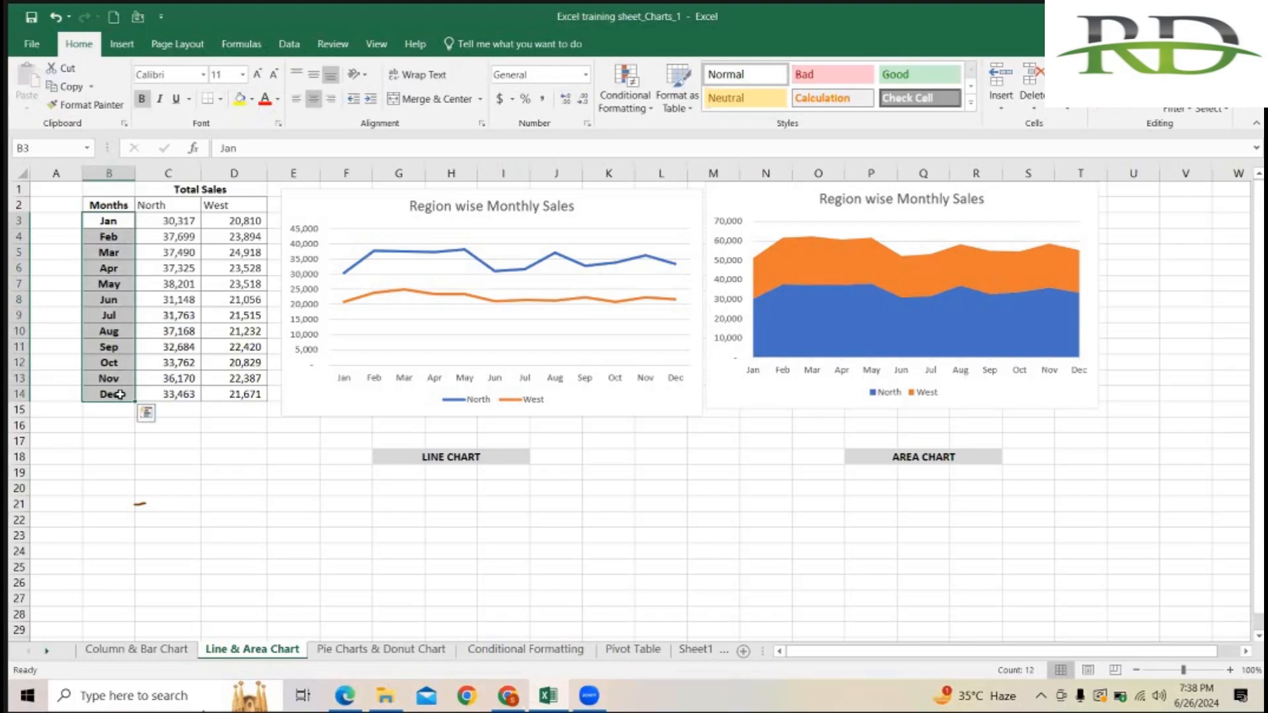
click(276, 488)
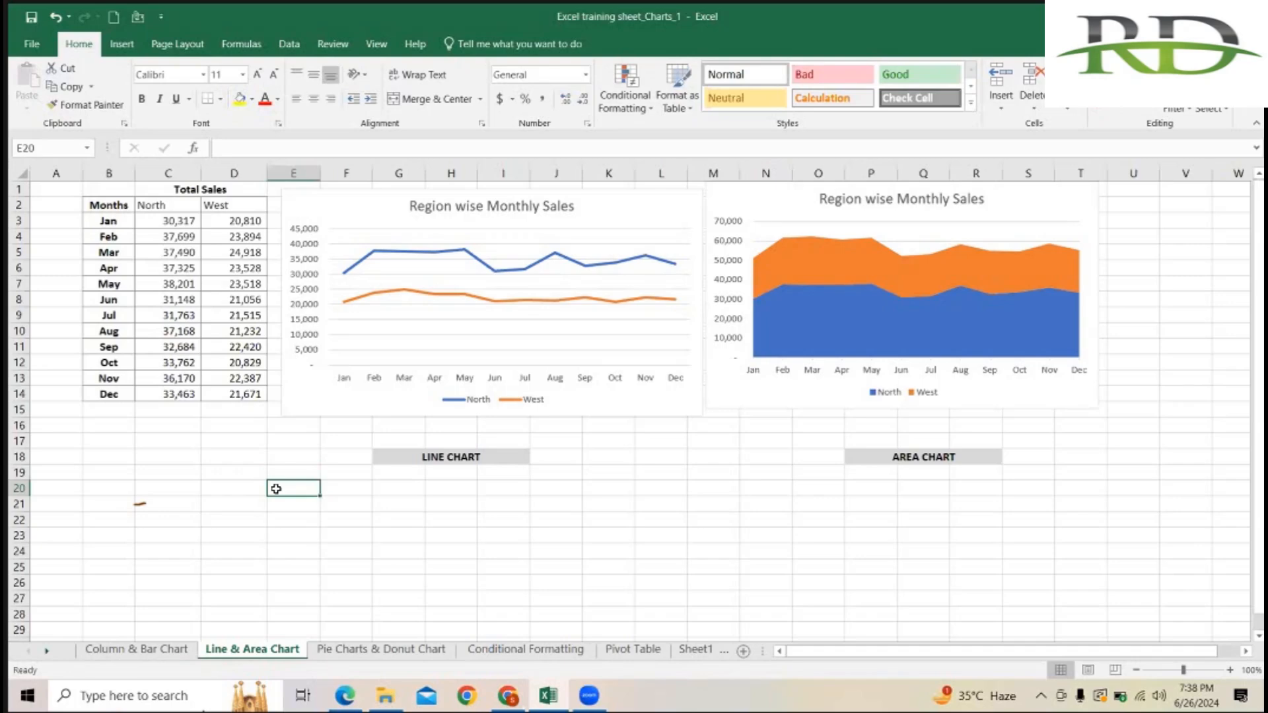
click(506, 521)
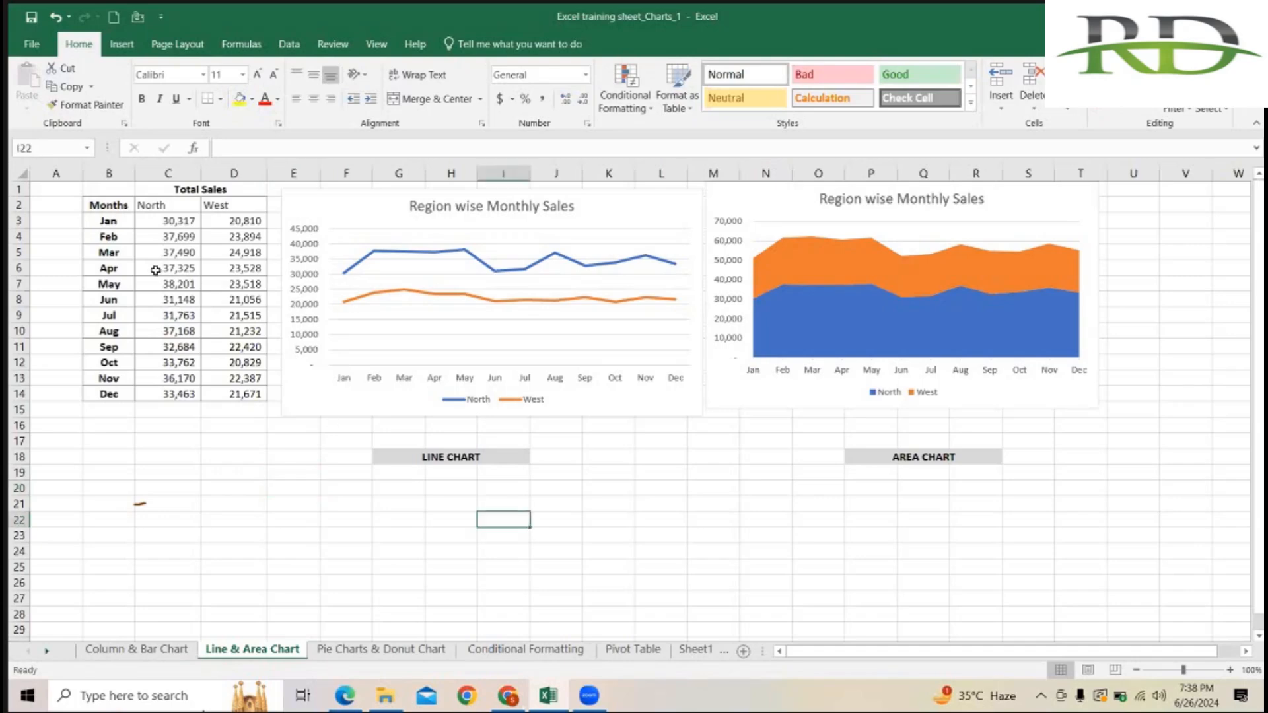
Insert a basic line chart from the Months and North data in B2:C14 and place it over the existing line chart
drag(117, 209, 171, 395)
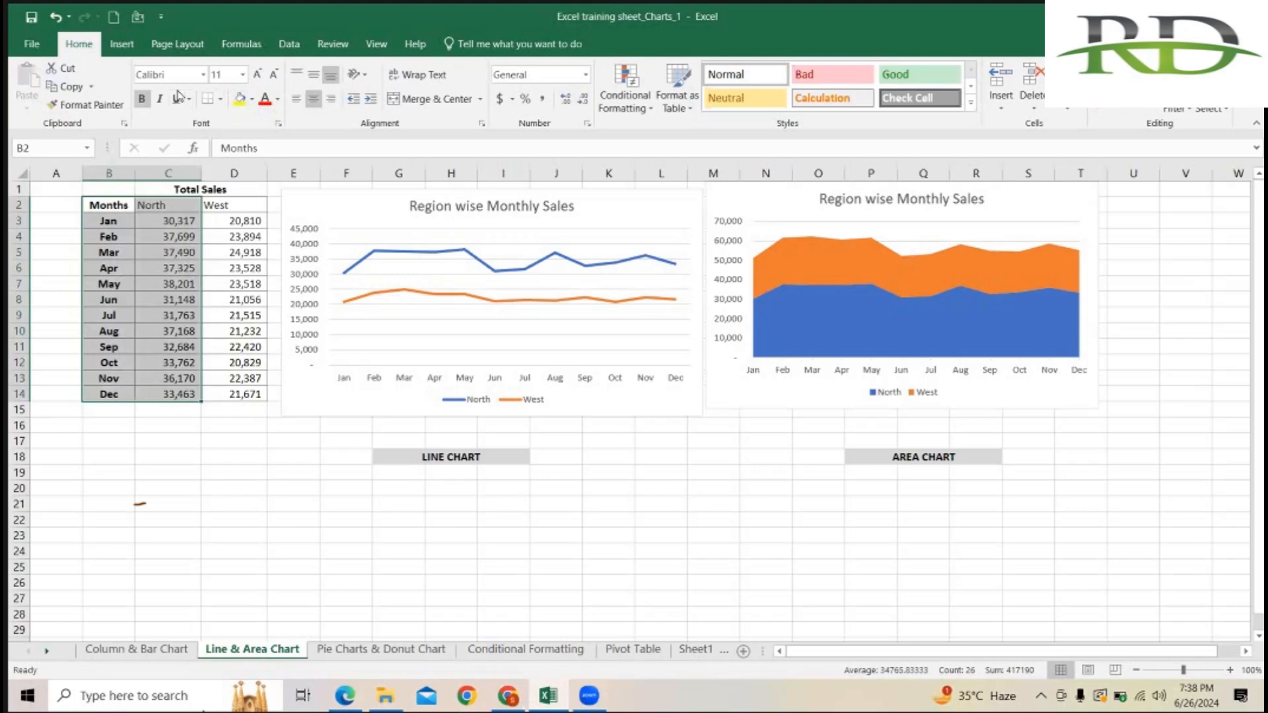
click(123, 45)
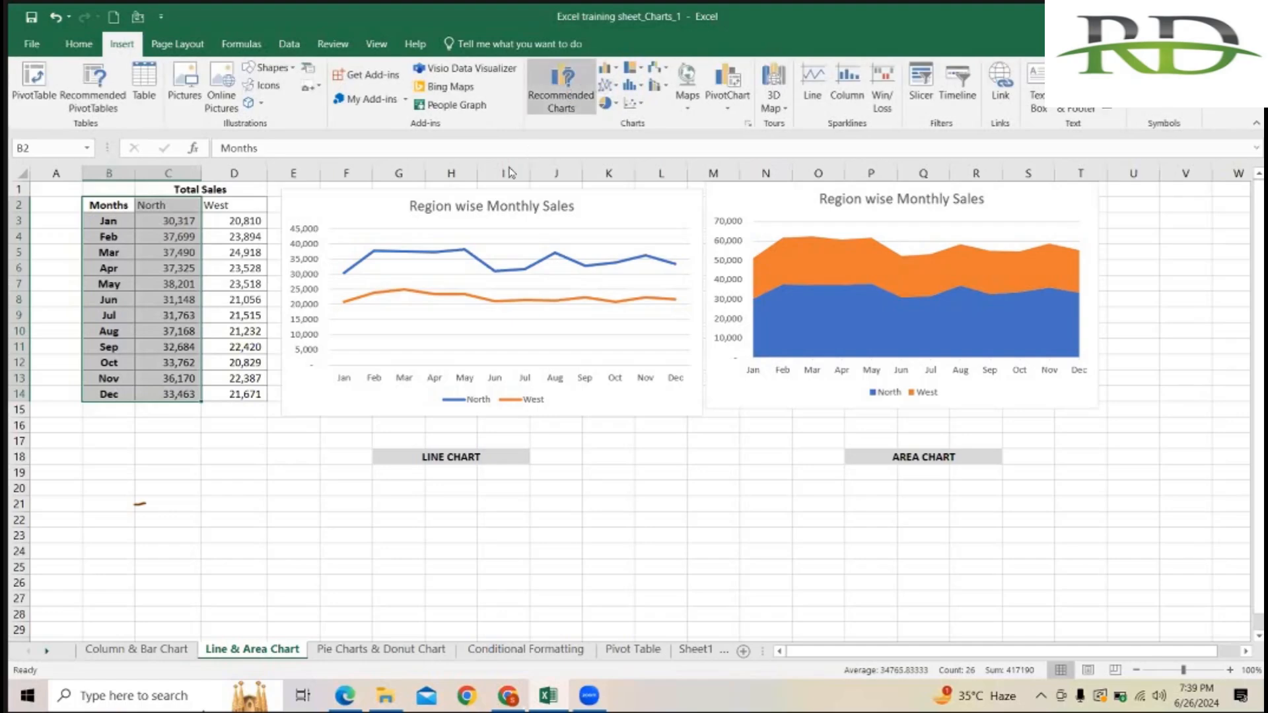
click(499, 132)
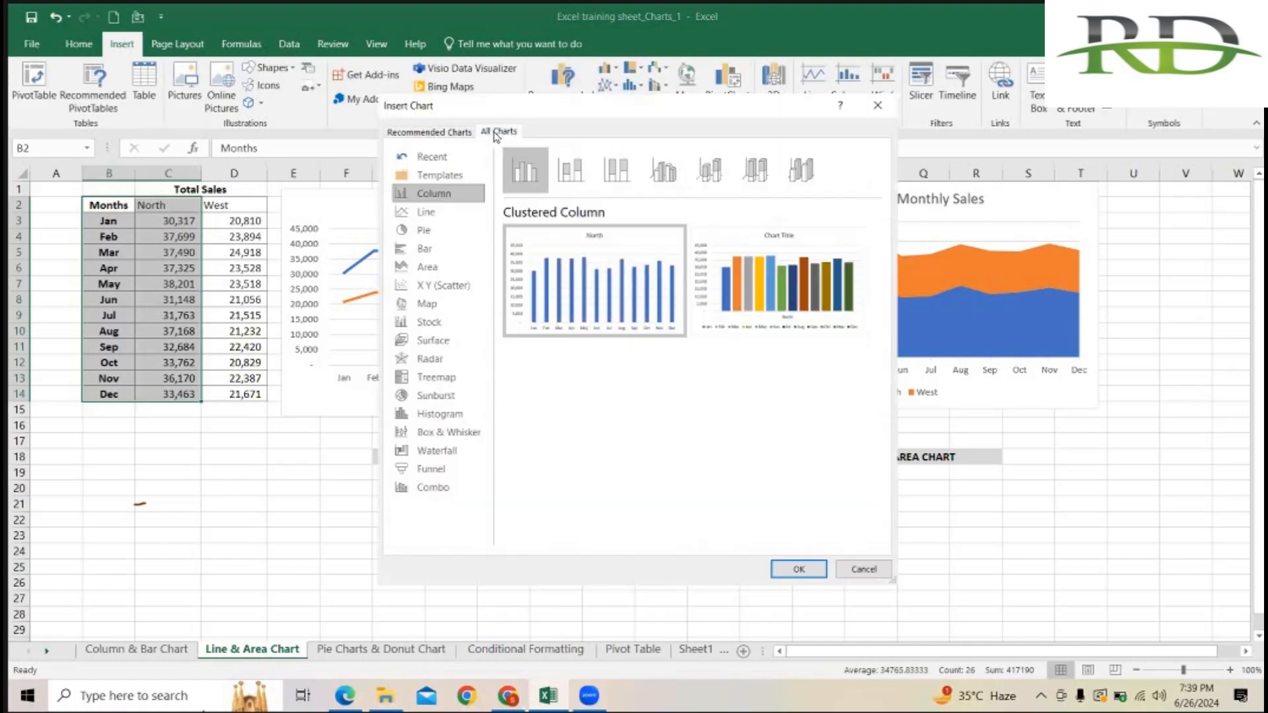
click(431, 212)
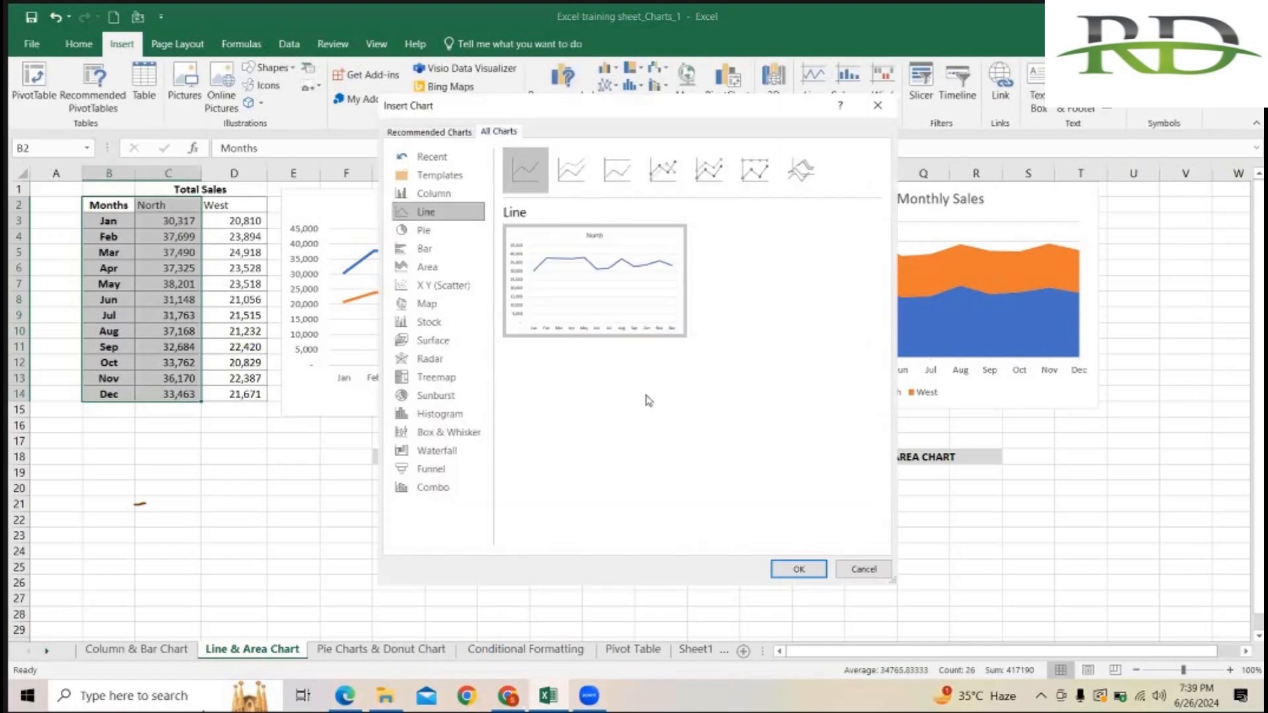
click(795, 571)
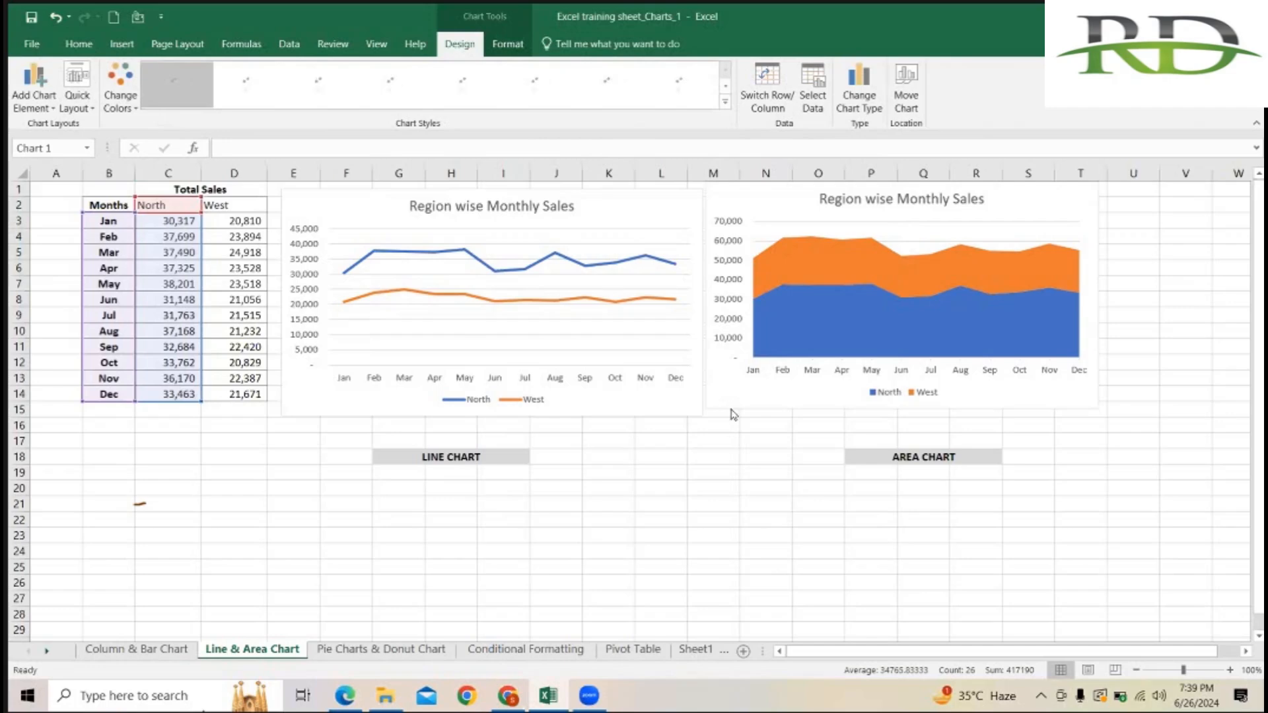
mouse_move(718, 348)
mouse_down()
mouse_move(628, 332)
mouse_move(603, 303)
mouse_up()
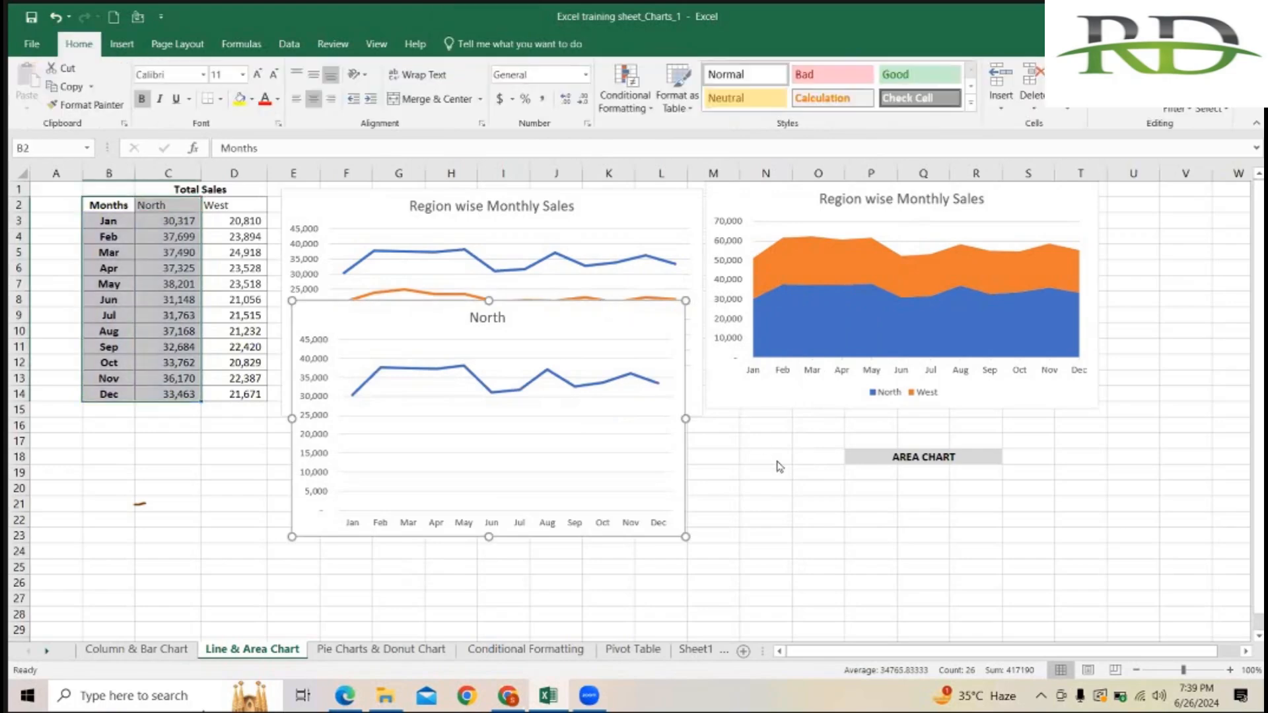
Delete the newly inserted North line chart
key(Delete)
click(666, 324)
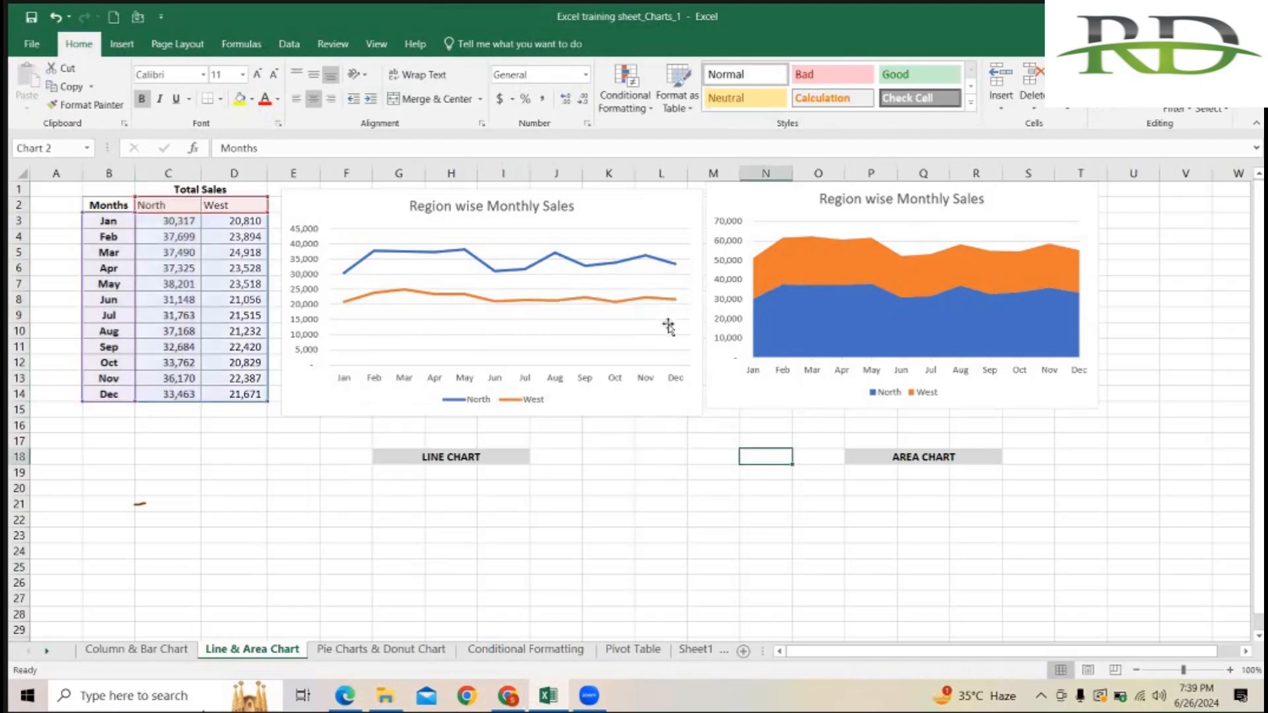
click(131, 474)
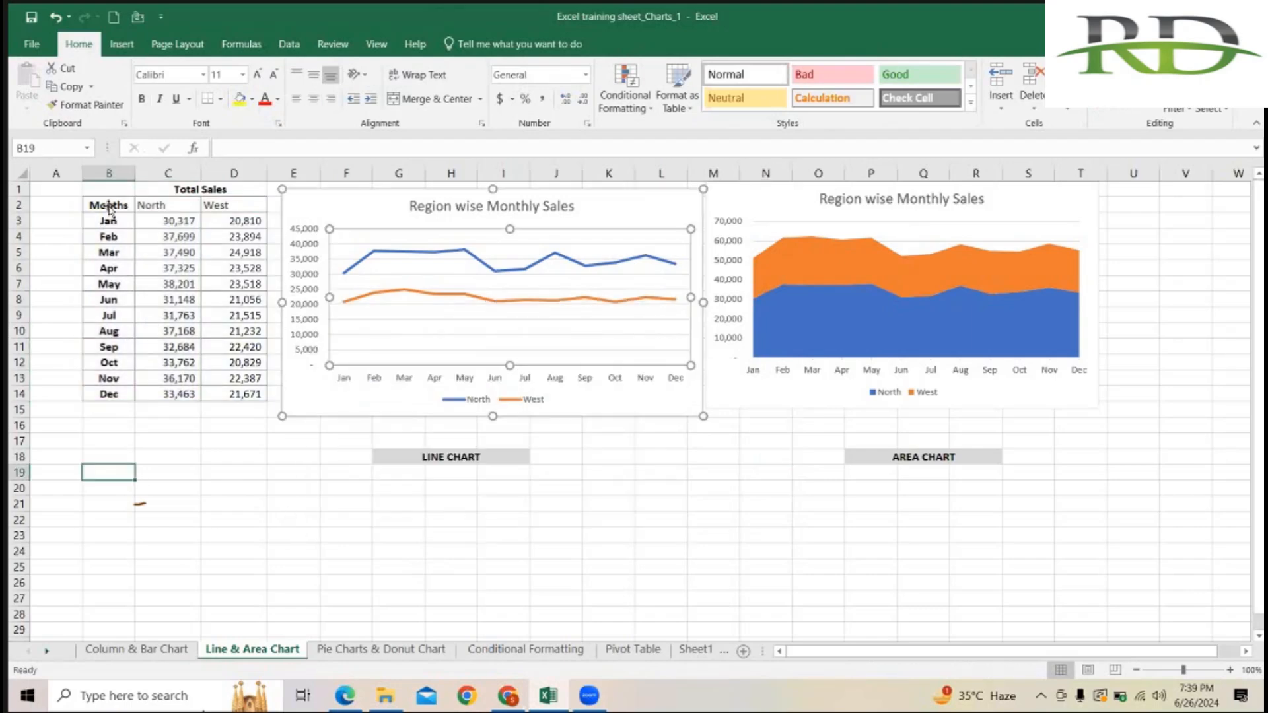
click(140, 457)
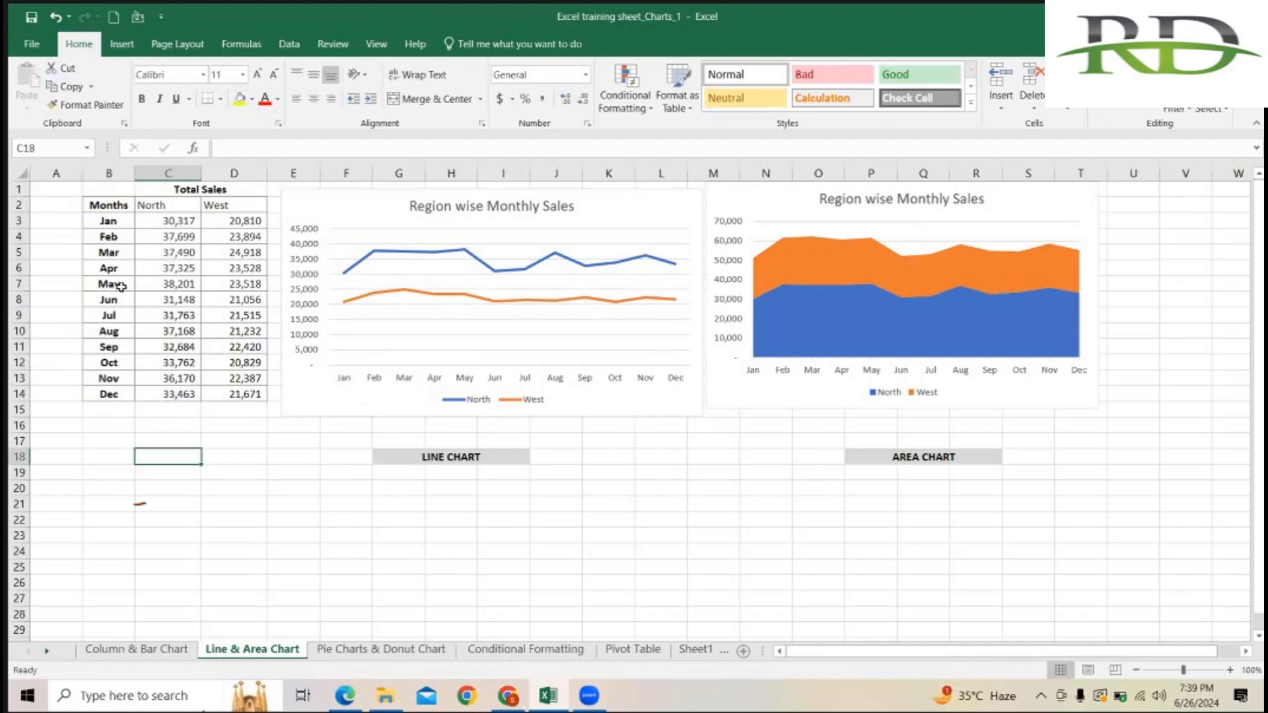
Insert a basic line chart of the monthly North sales from B2:C14
click(113, 209)
drag(175, 352, 173, 396)
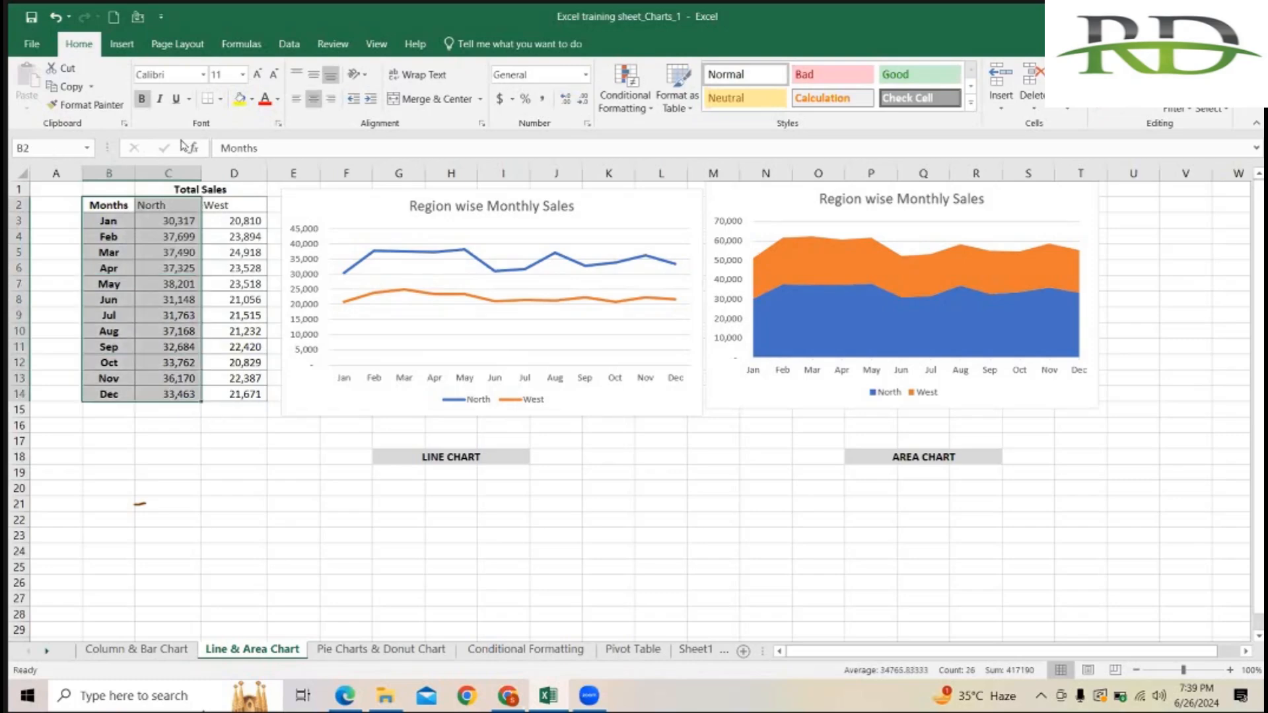
click(121, 45)
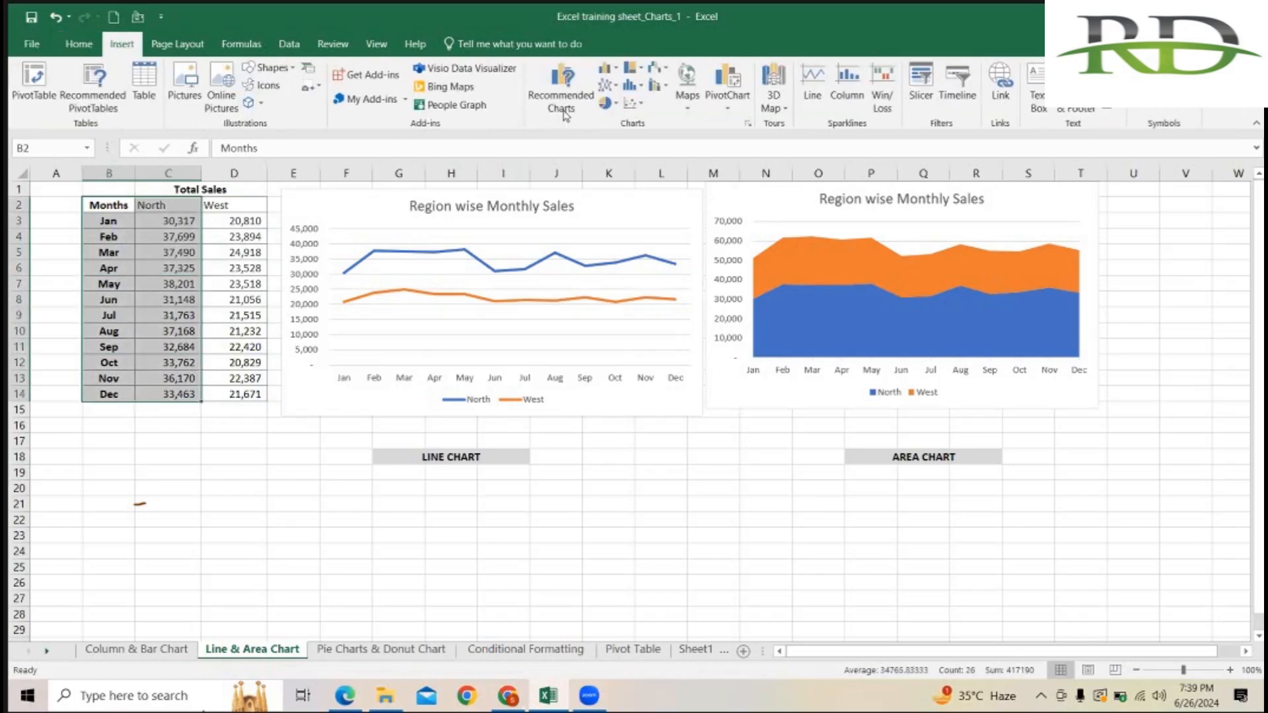
click(568, 107)
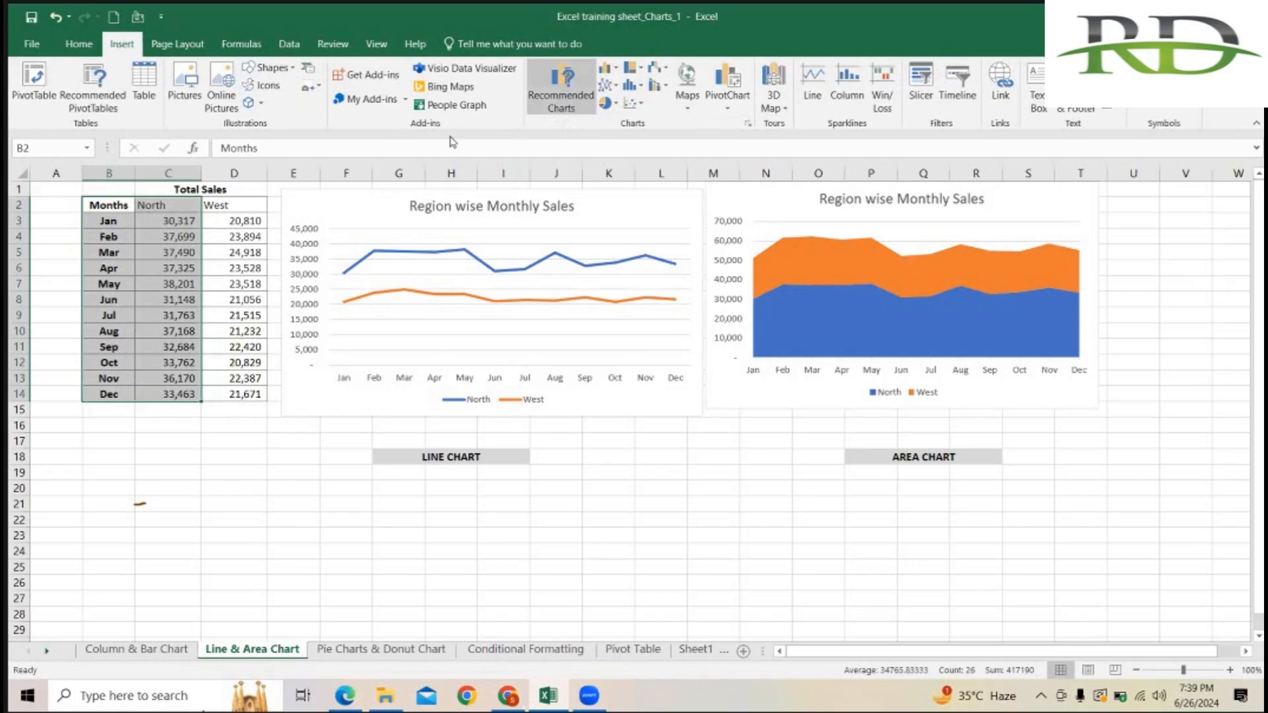
click(498, 131)
click(428, 212)
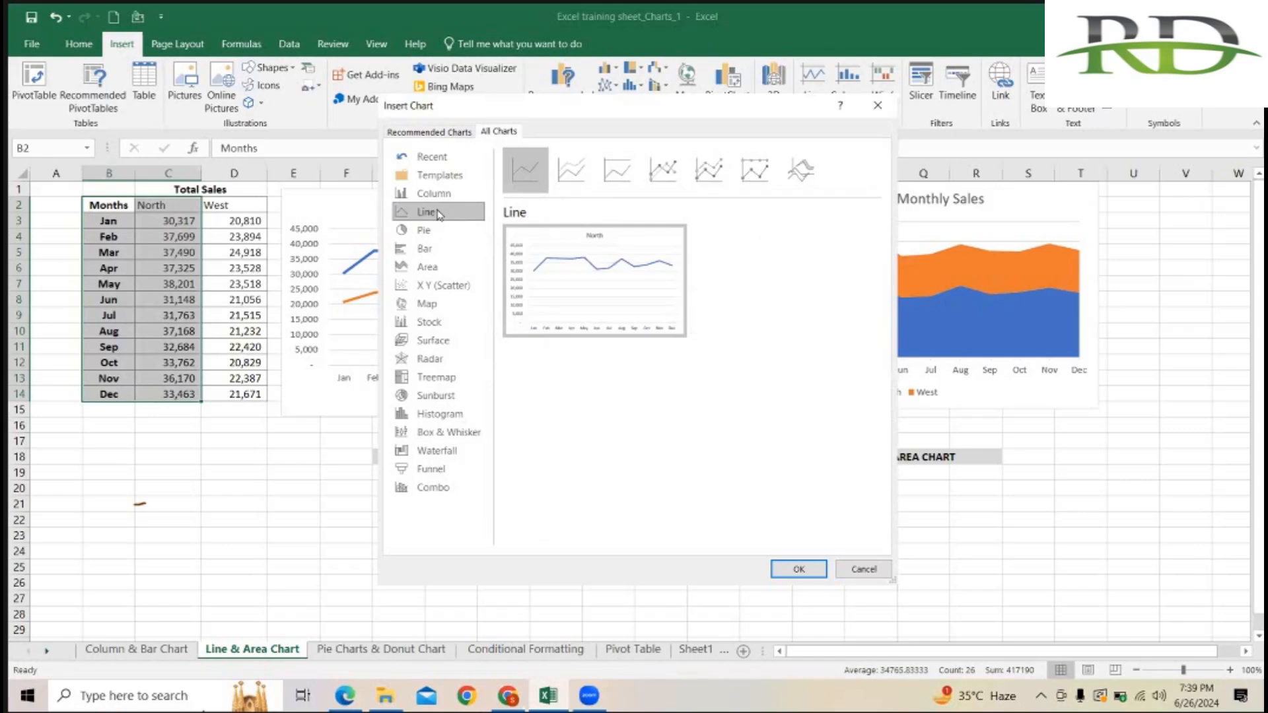
click(795, 569)
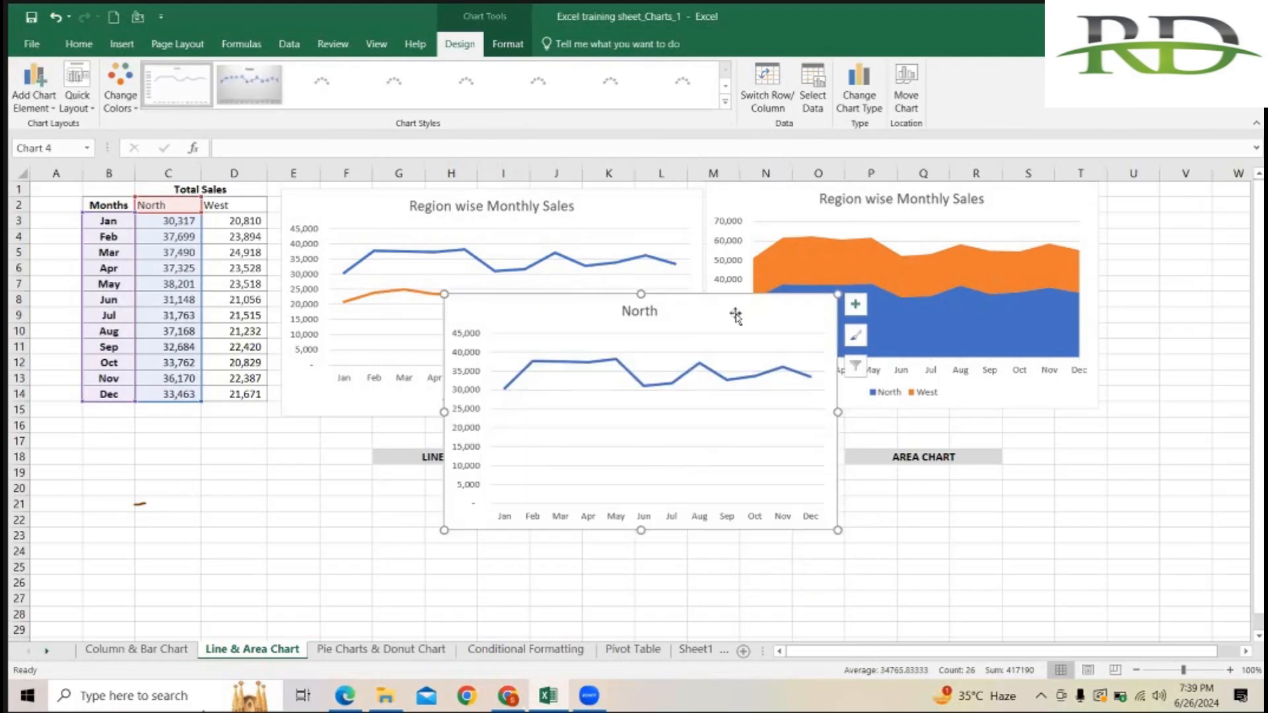
Move the North line chart over the Region wise Monthly Sales line chart and widen it to match that chart's width
drag(734, 316, 660, 249)
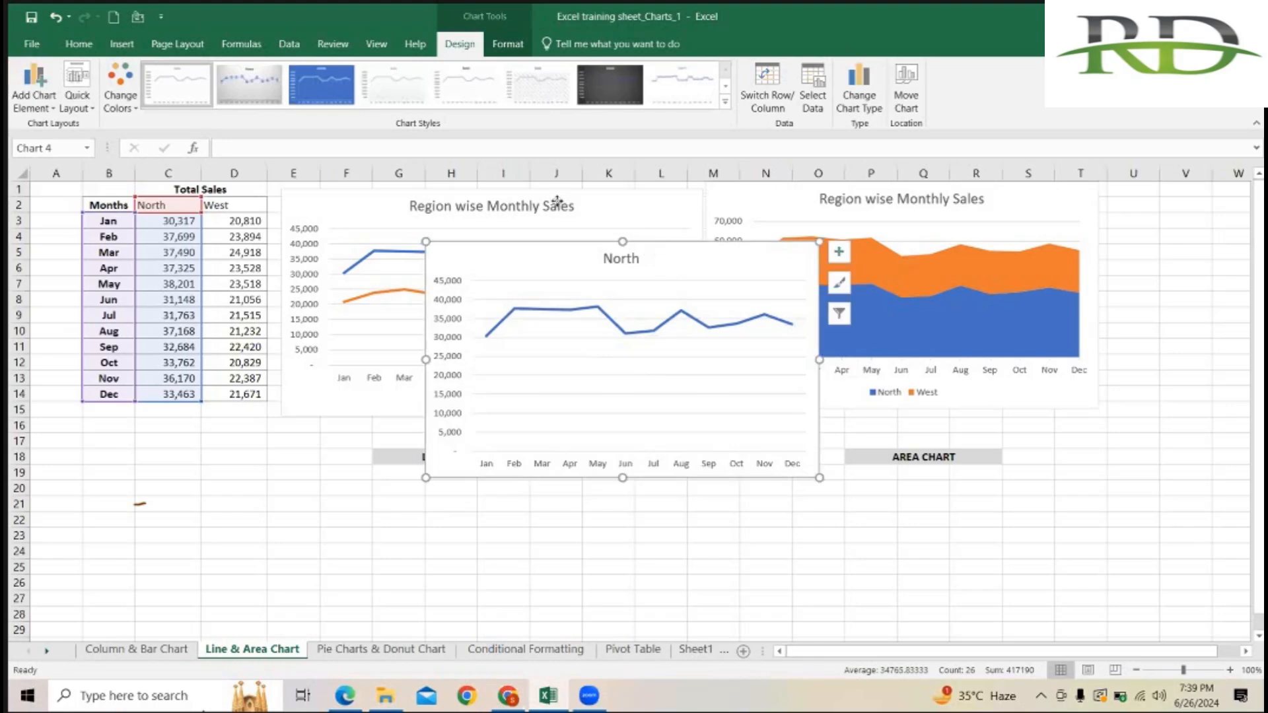
mouse_move(556, 202)
mouse_down()
mouse_move(501, 185)
mouse_move(528, 190)
mouse_move(526, 202)
mouse_up()
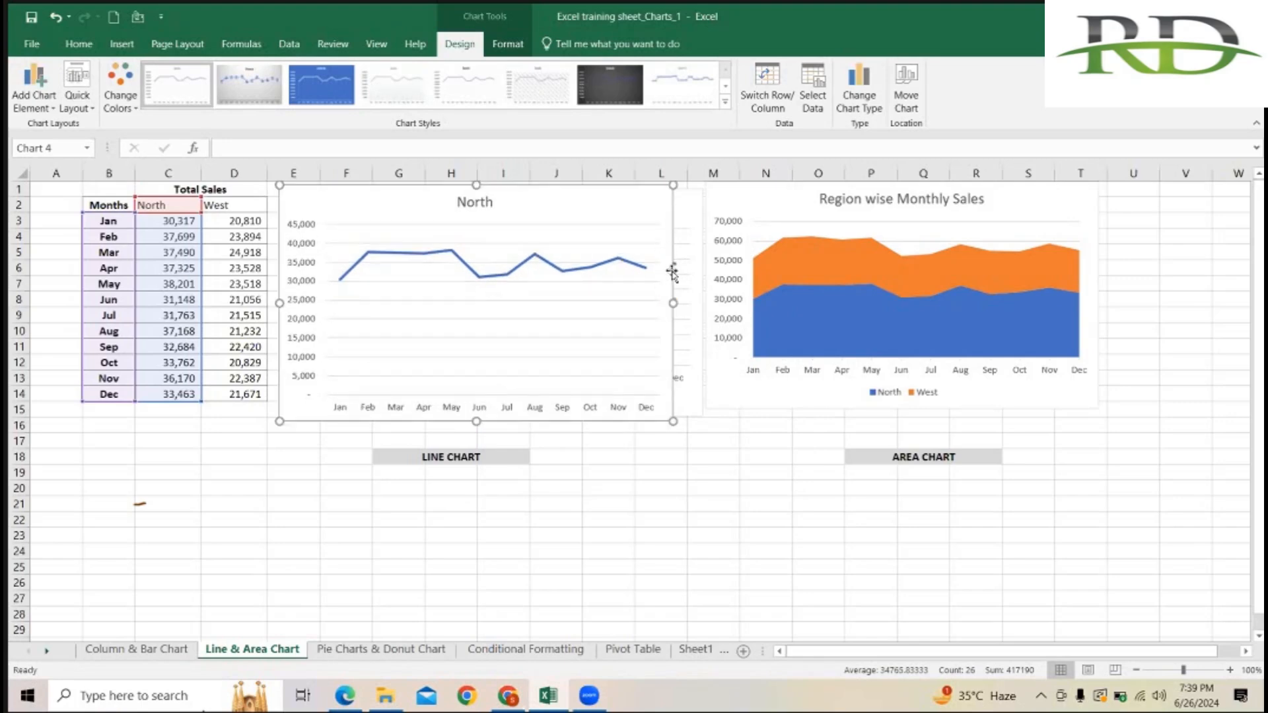
drag(673, 302, 701, 309)
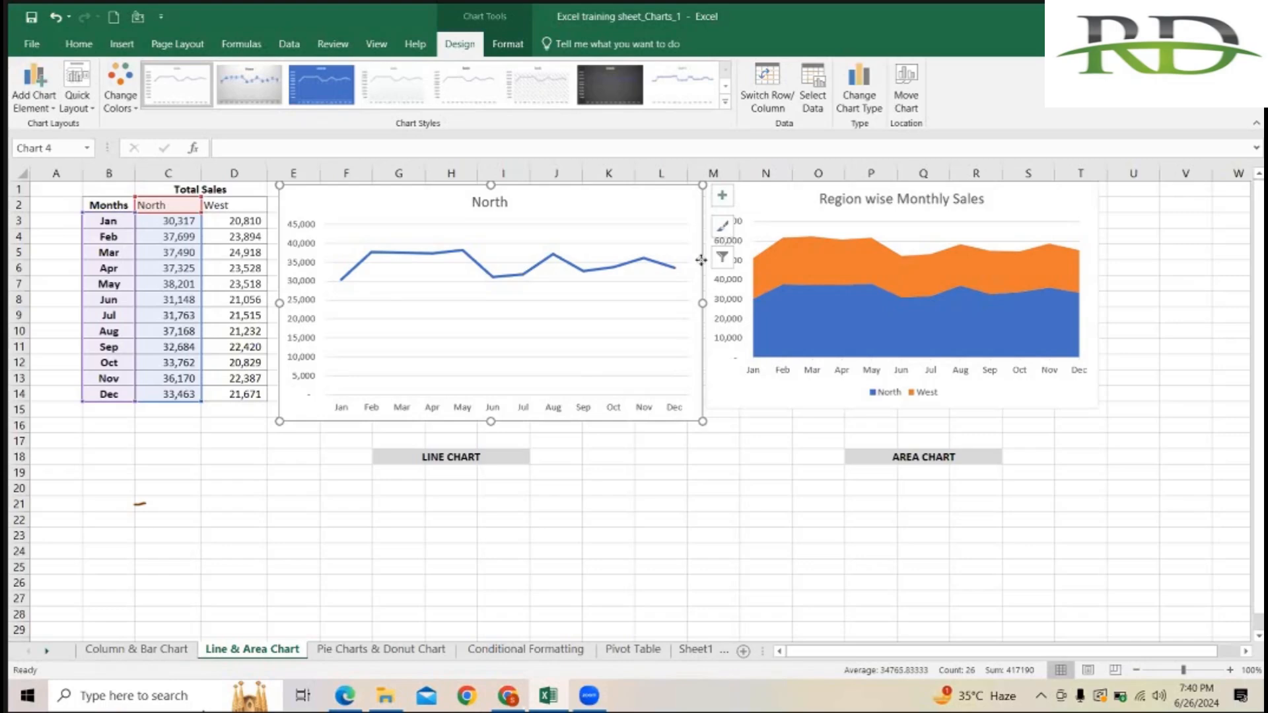
drag(702, 285, 781, 482)
click(781, 484)
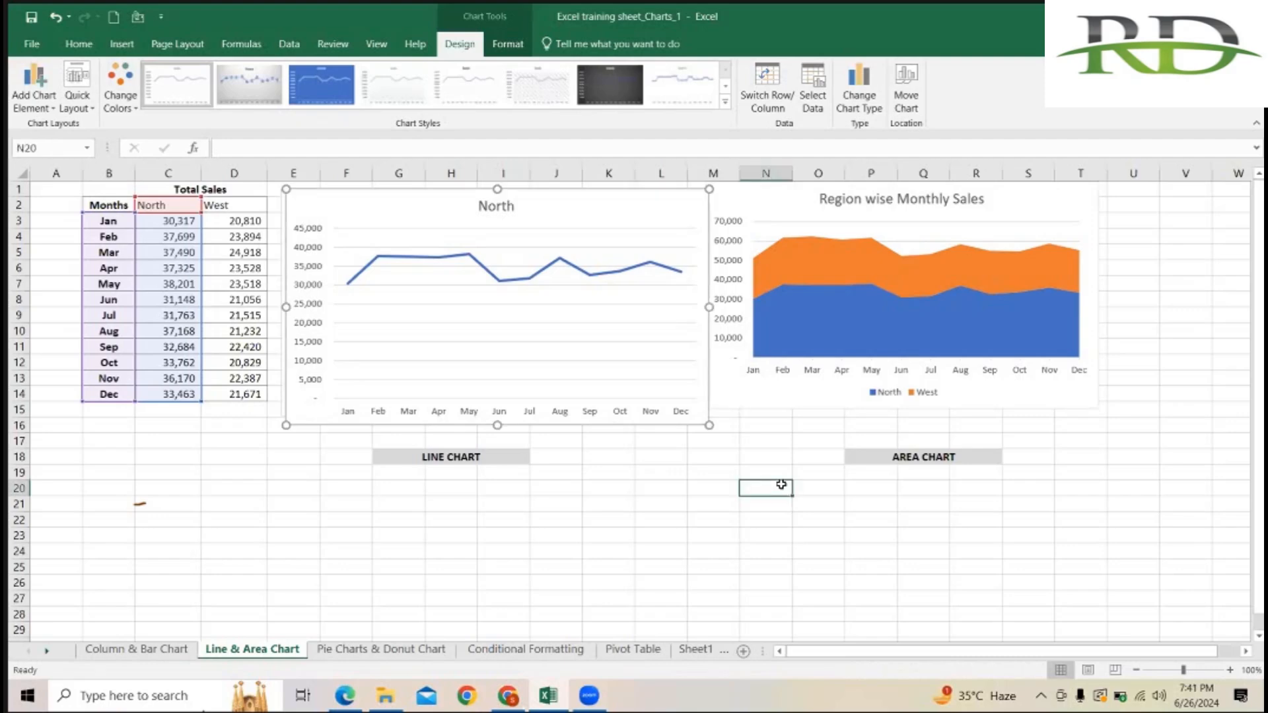